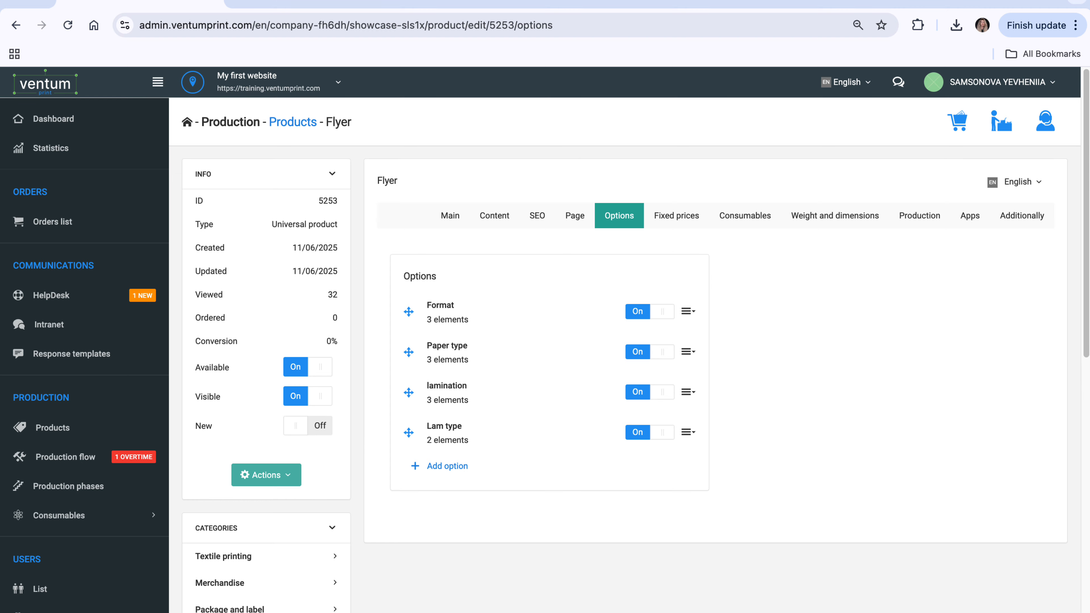
# Examine the choices for format, paper type, print type, lamination and rounding corners in the Business cards cost calculator
pyautogui.click(903, 191)
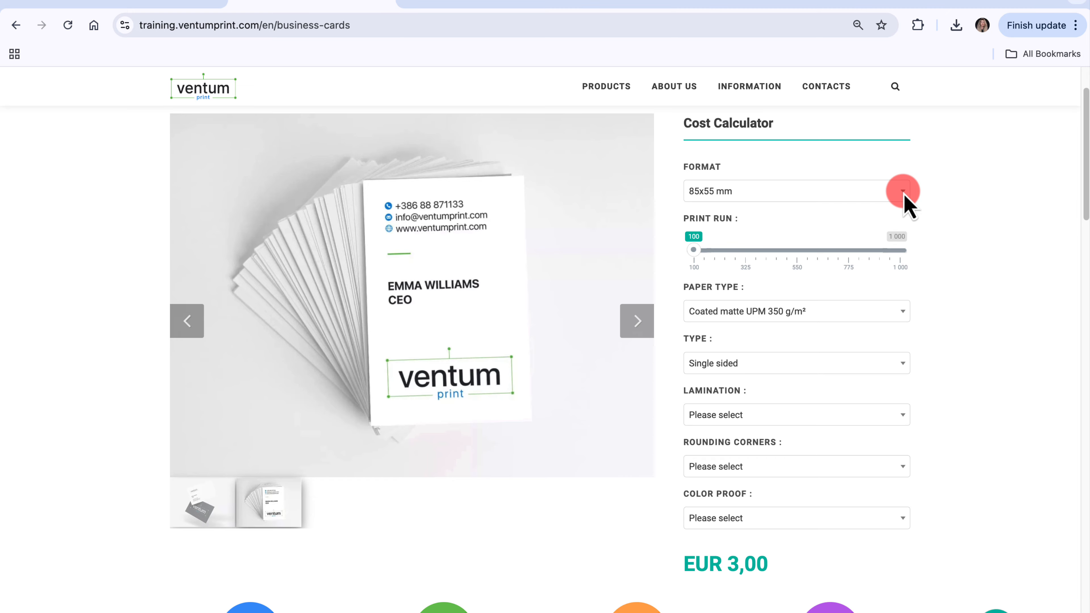
pyautogui.click(905, 198)
pyautogui.click(906, 206)
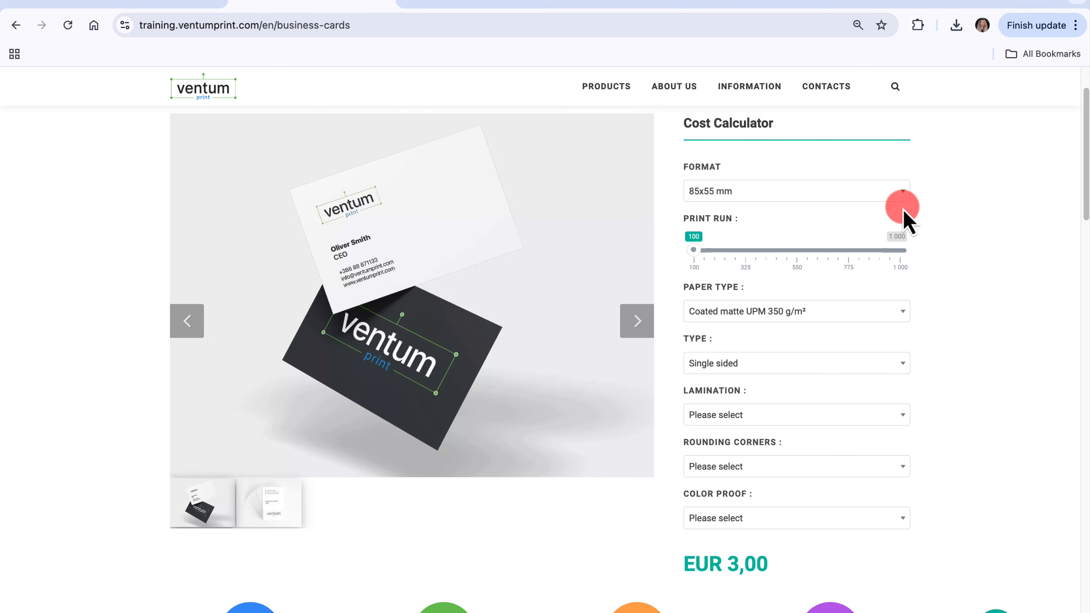
pyautogui.click(901, 316)
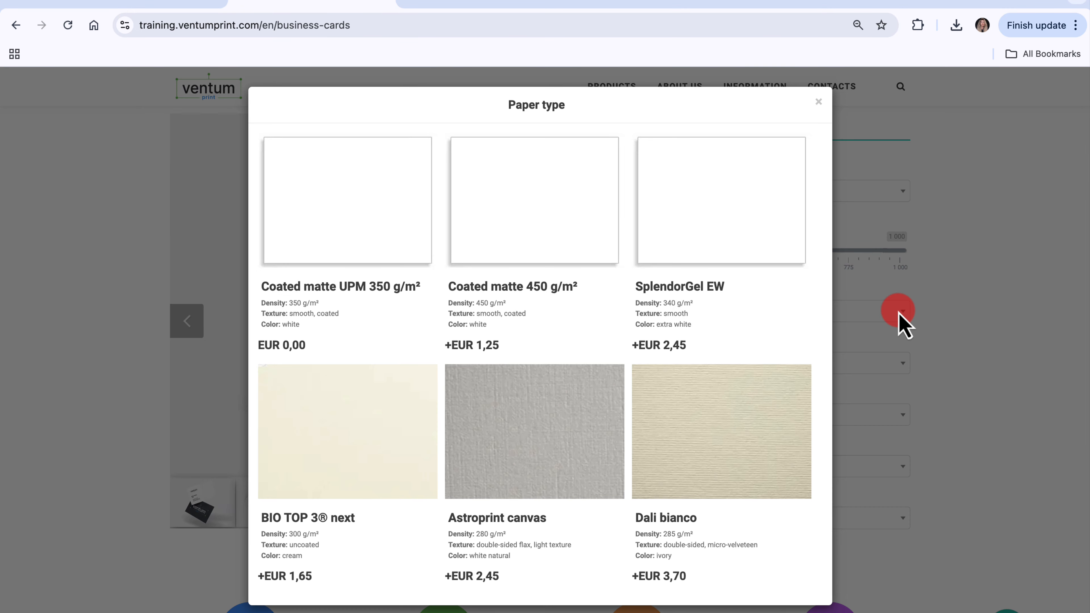
pyautogui.click(818, 101)
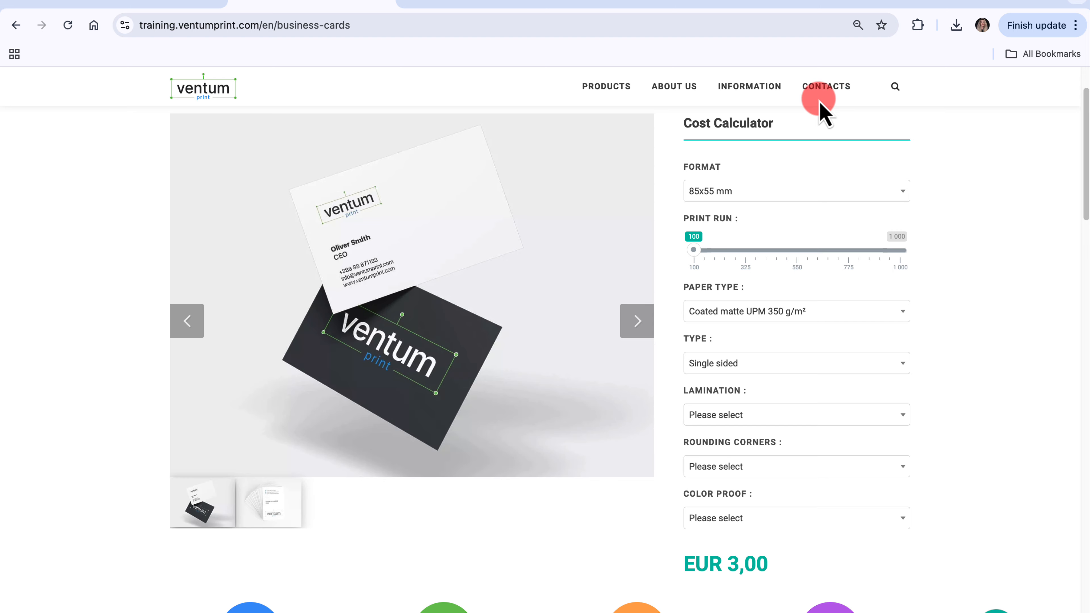
pyautogui.click(903, 361)
pyautogui.click(905, 368)
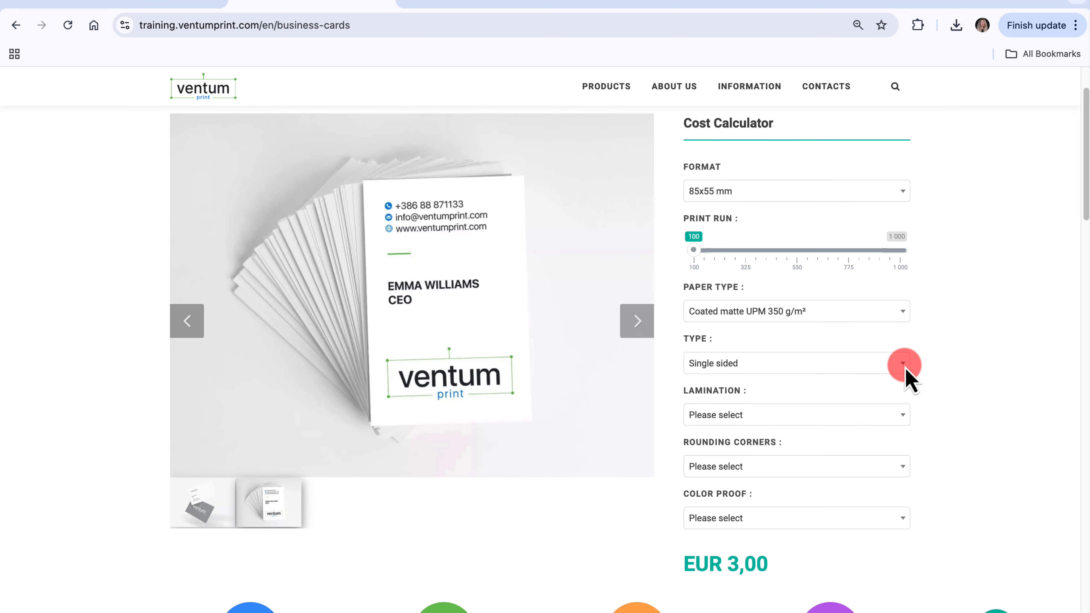
pyautogui.click(904, 415)
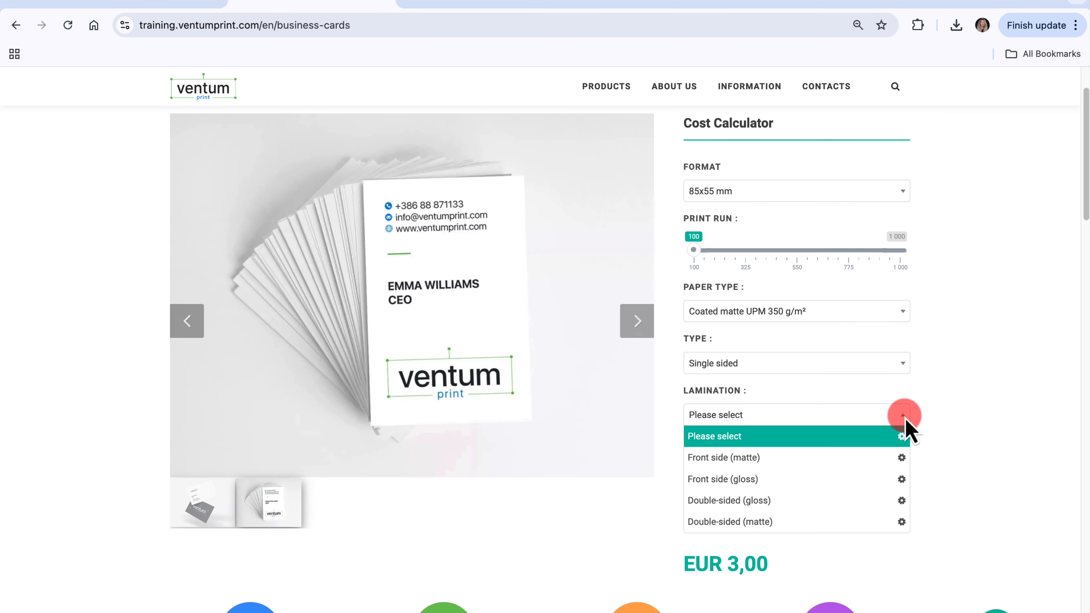
pyautogui.click(904, 416)
pyautogui.click(899, 468)
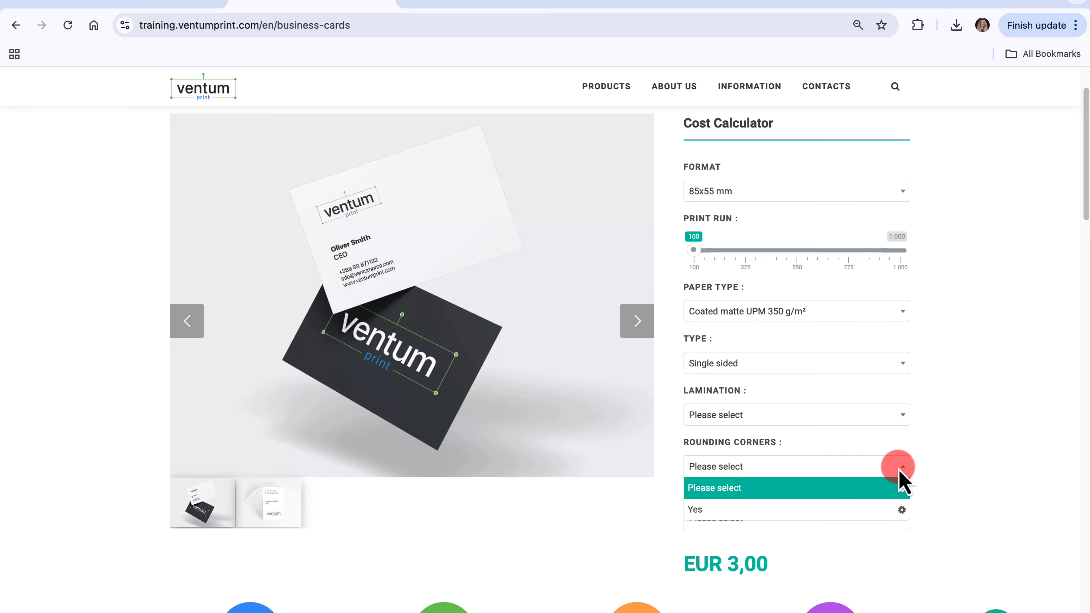
pyautogui.click(899, 468)
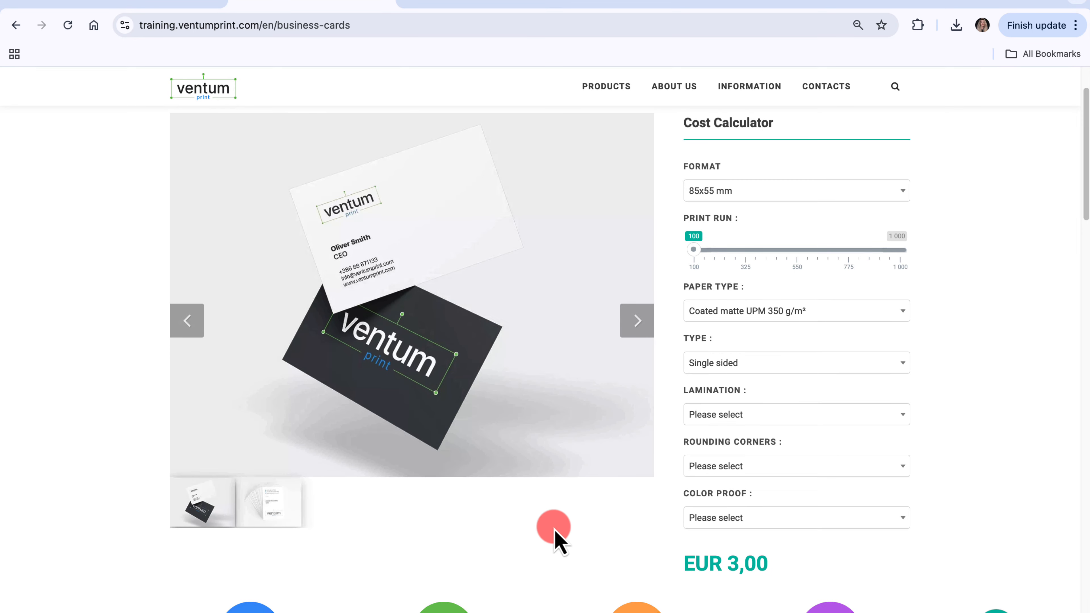
# Order business cards through the Layout Constructor with the yellow kitchen interior template and view the format choices in the editor
pyautogui.scroll(-5, 555, 531)
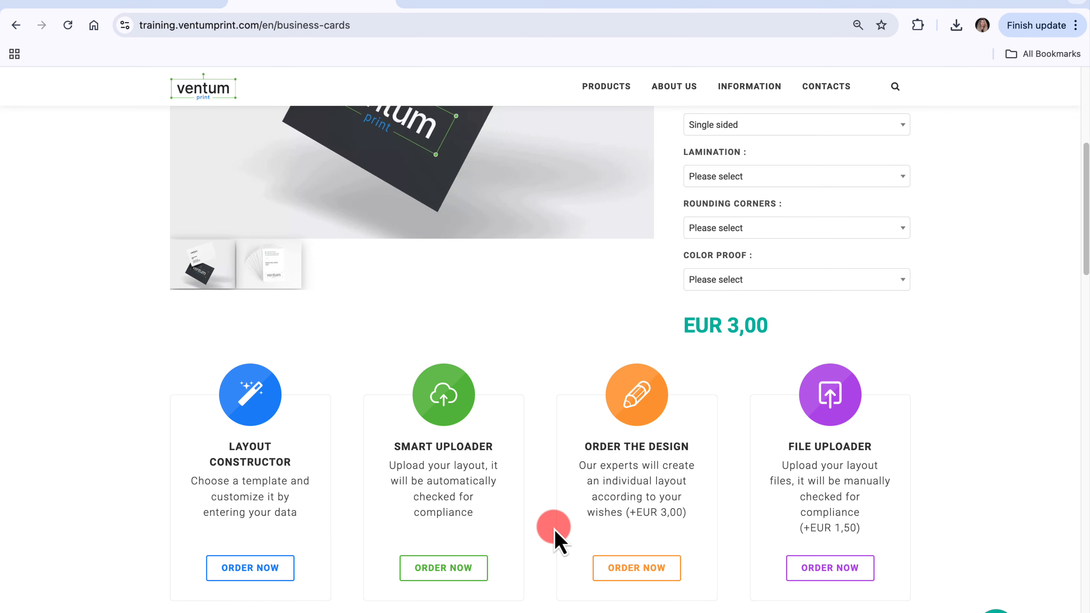
pyautogui.click(280, 566)
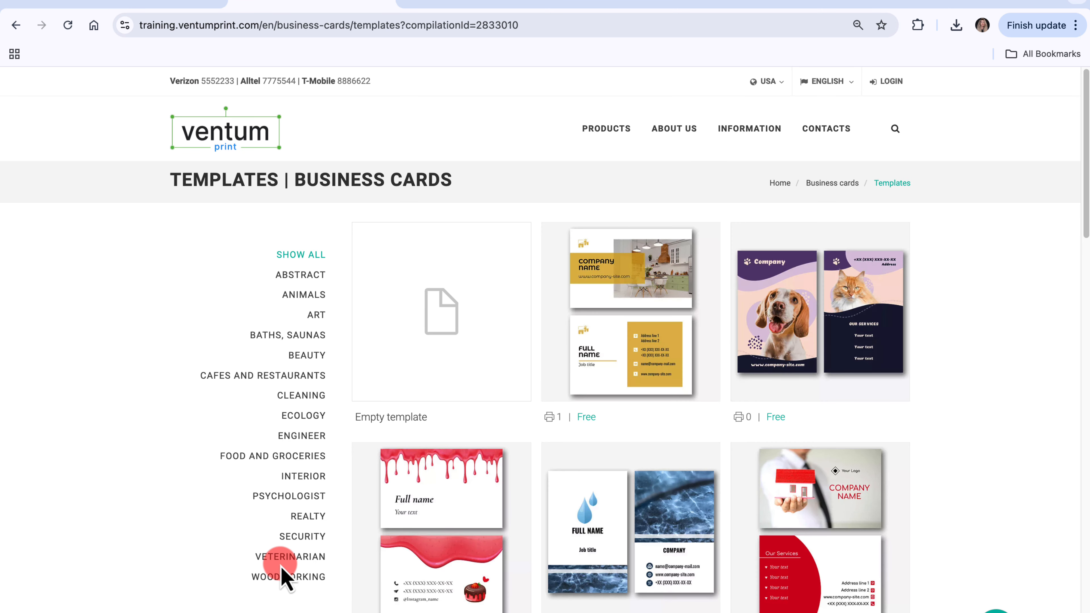
pyautogui.click(633, 372)
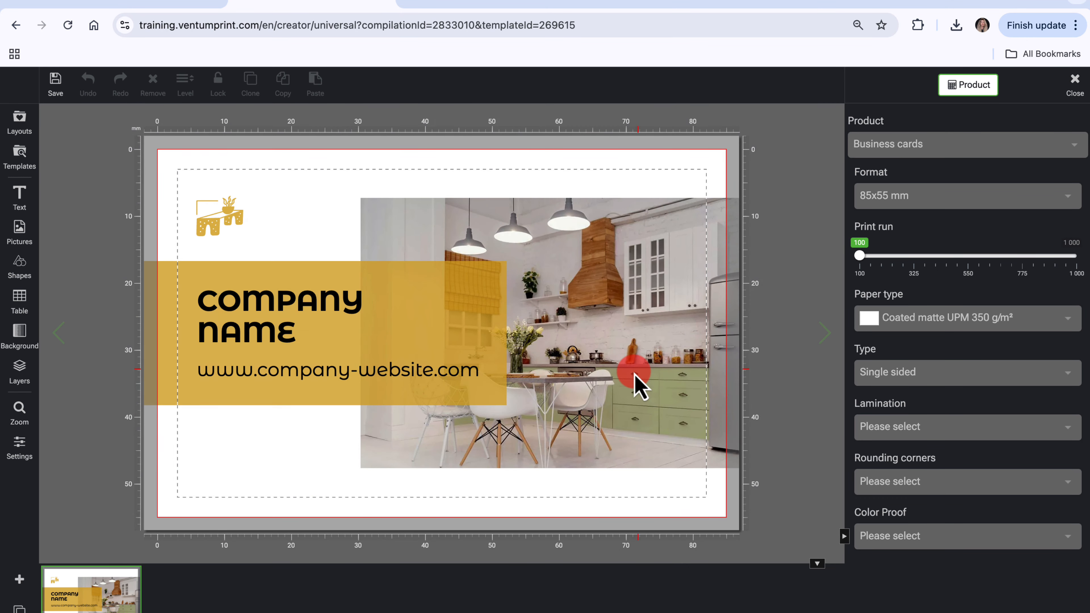
pyautogui.click(1037, 195)
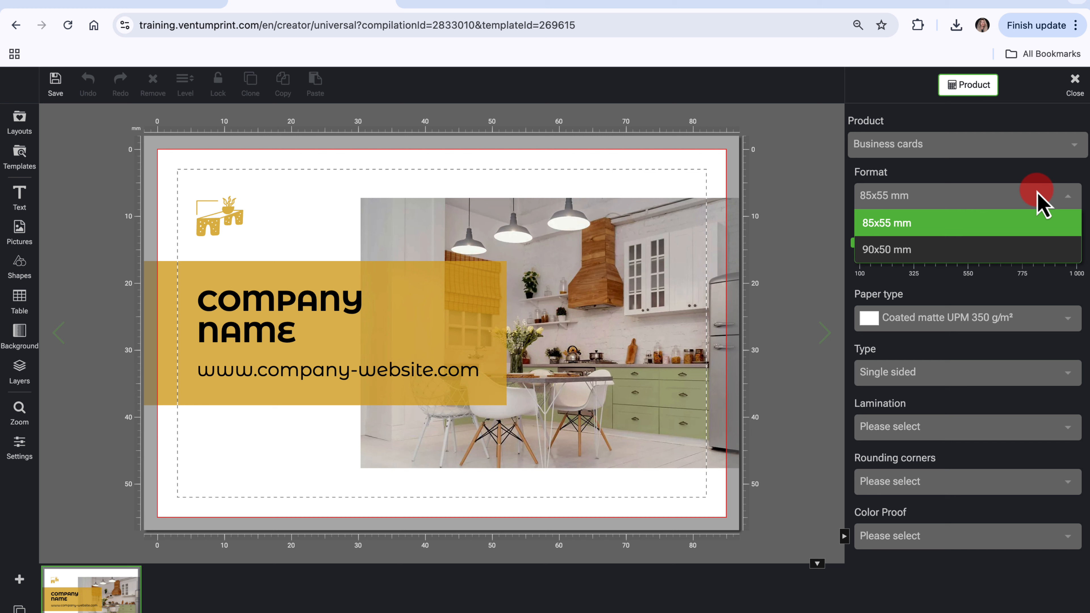
# Switch to the Ventum admin panel and view the list of production phases
pyautogui.click(161, 5)
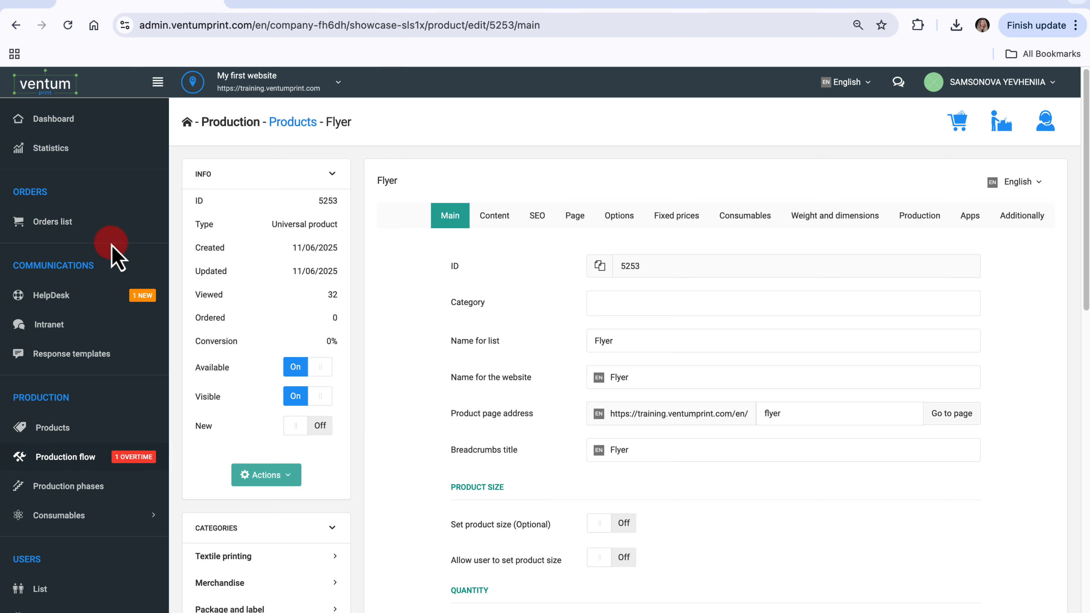
pyautogui.click(69, 488)
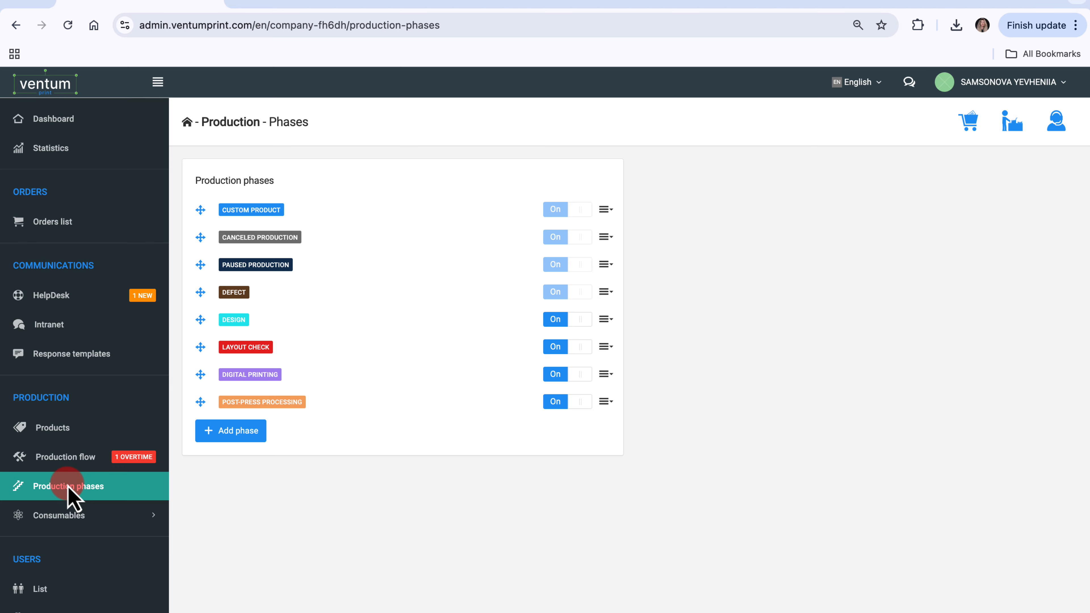
# Open the Flyer product's settings, review its Price section and view its options
pyautogui.click(1049, 501)
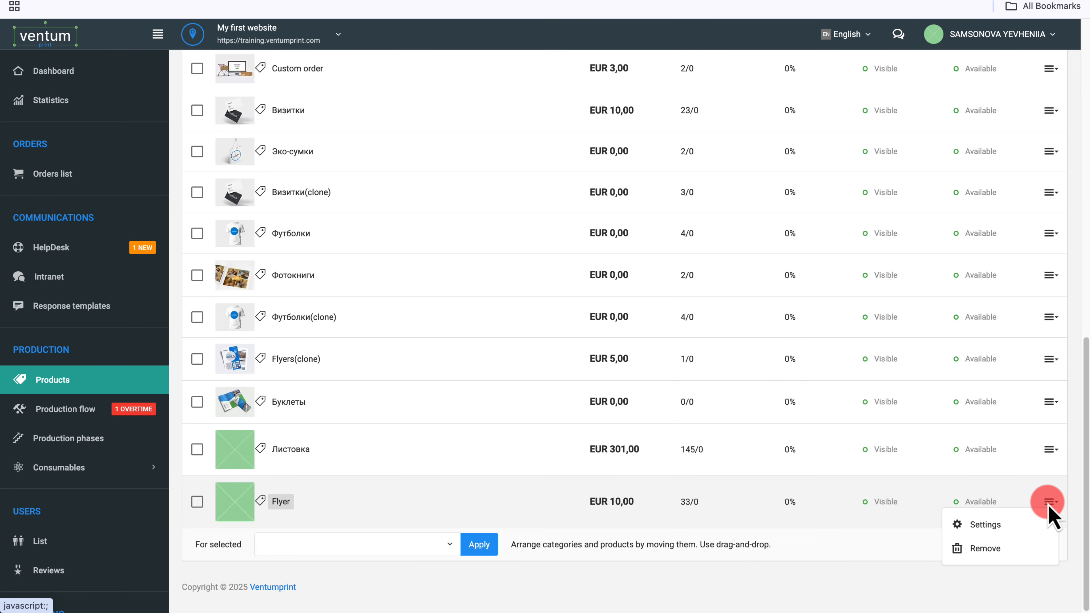
pyautogui.click(1024, 523)
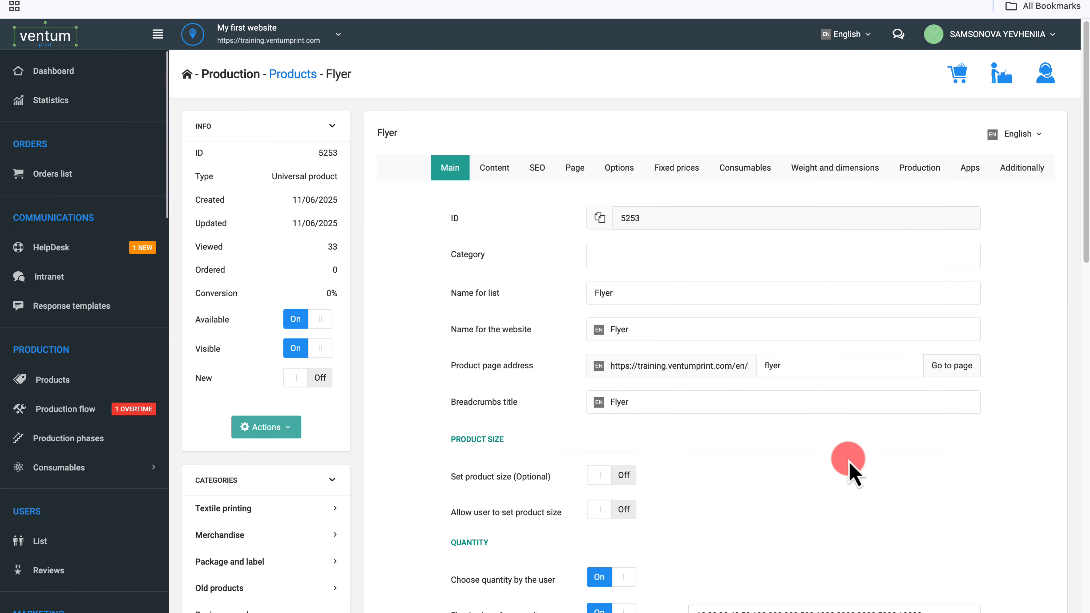
pyautogui.scroll(-12, 852, 472)
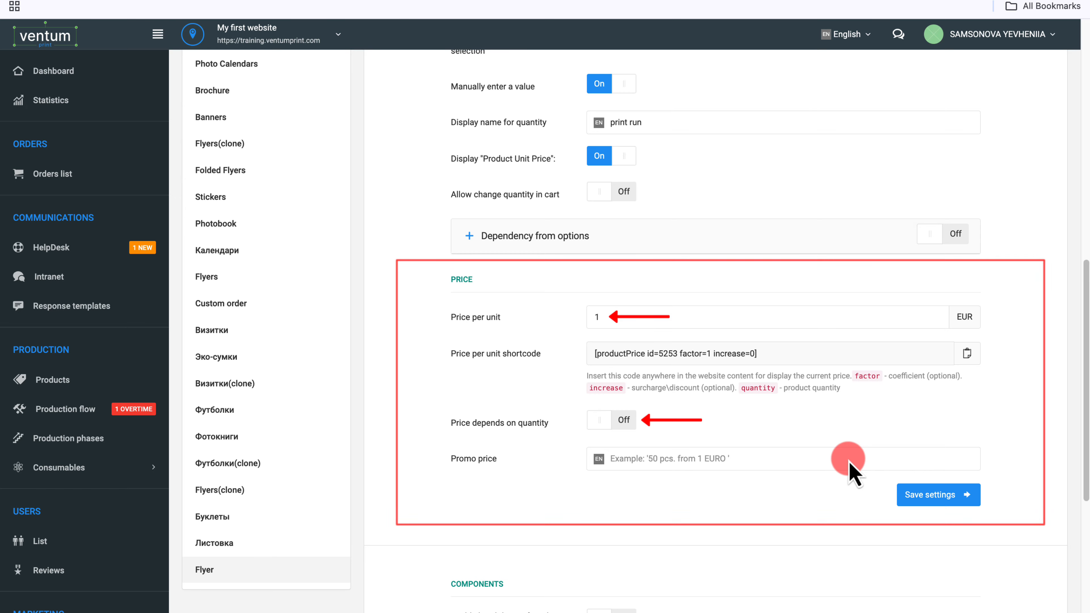
pyautogui.scroll(10, 852, 473)
pyautogui.scroll(3, 852, 473)
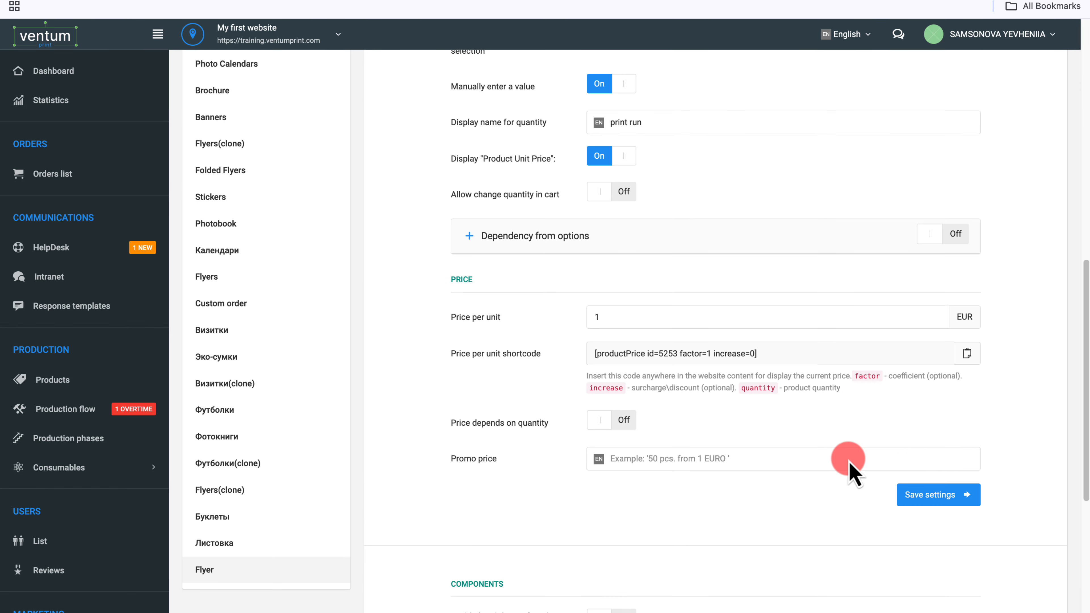
pyautogui.scroll(8, 852, 472)
pyautogui.scroll(4, 851, 472)
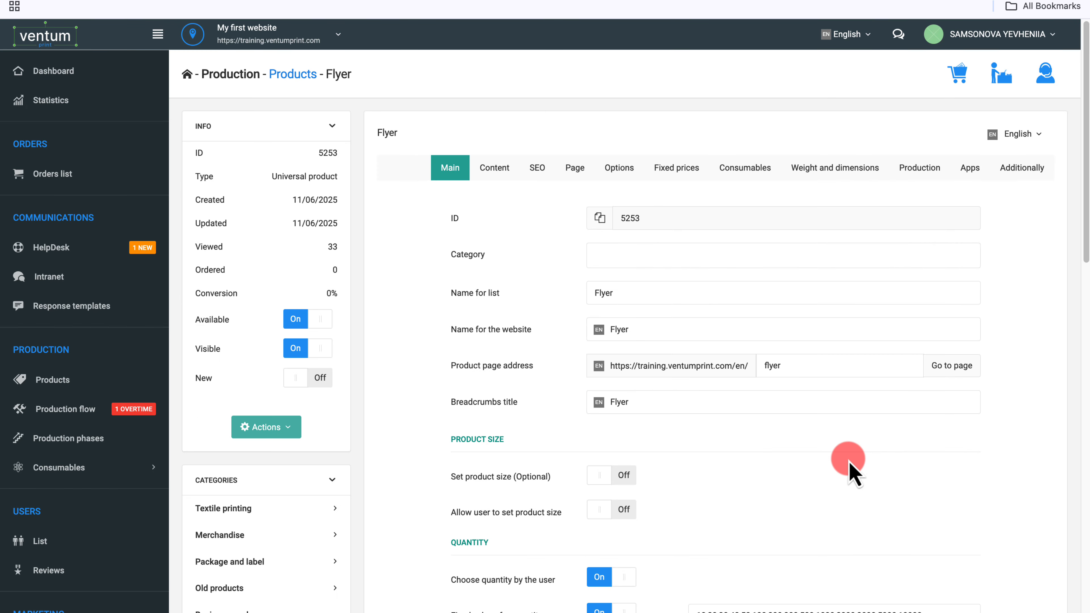
pyautogui.click(613, 172)
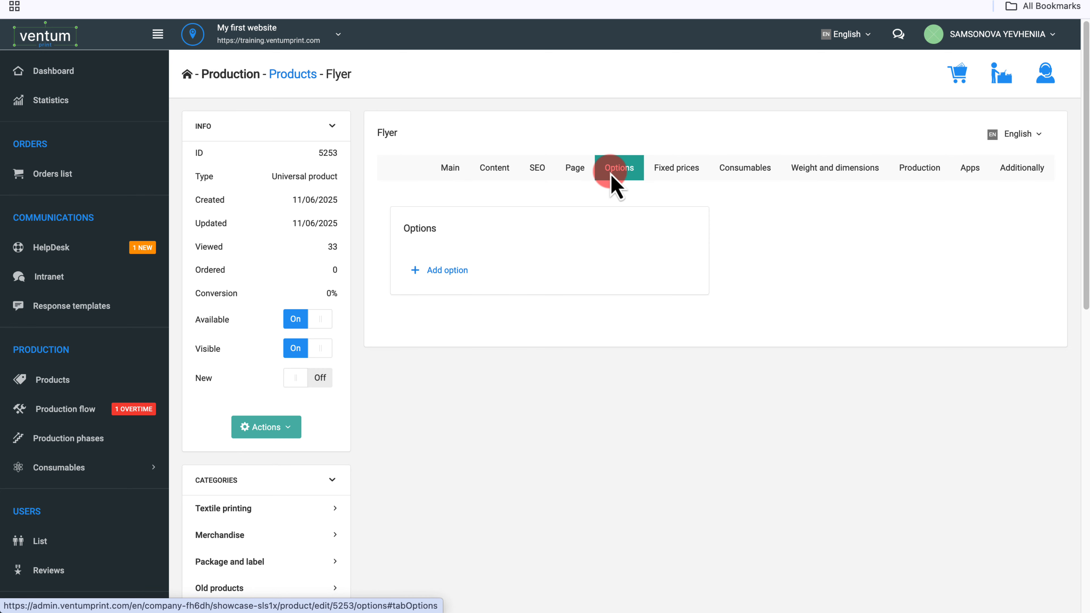
# Open the Stickers product in the Old products category and go to its page on the website
pyautogui.click(295, 78)
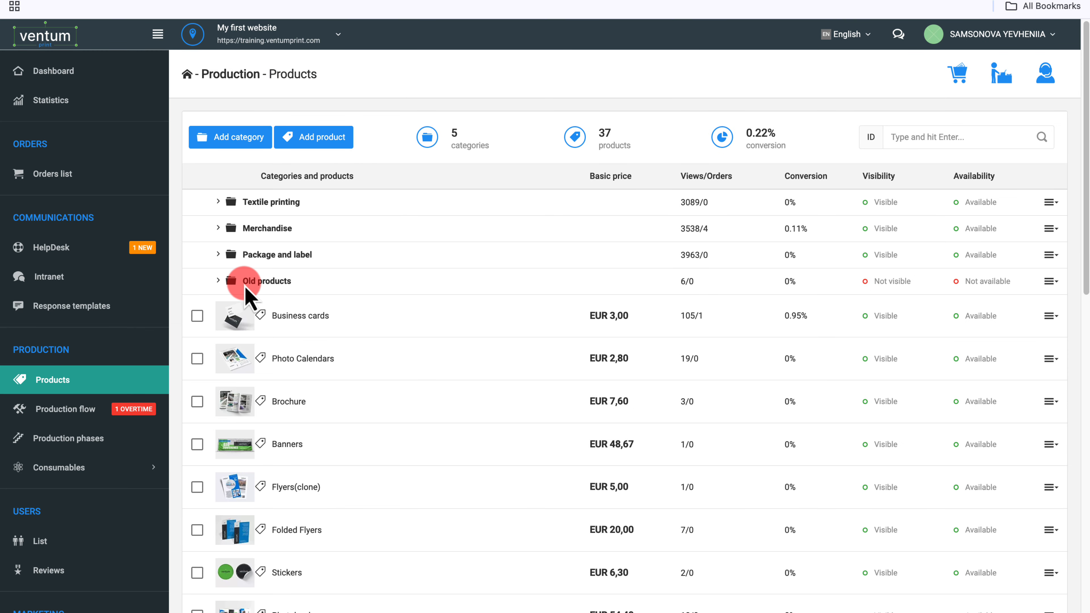
pyautogui.click(246, 286)
pyautogui.click(224, 282)
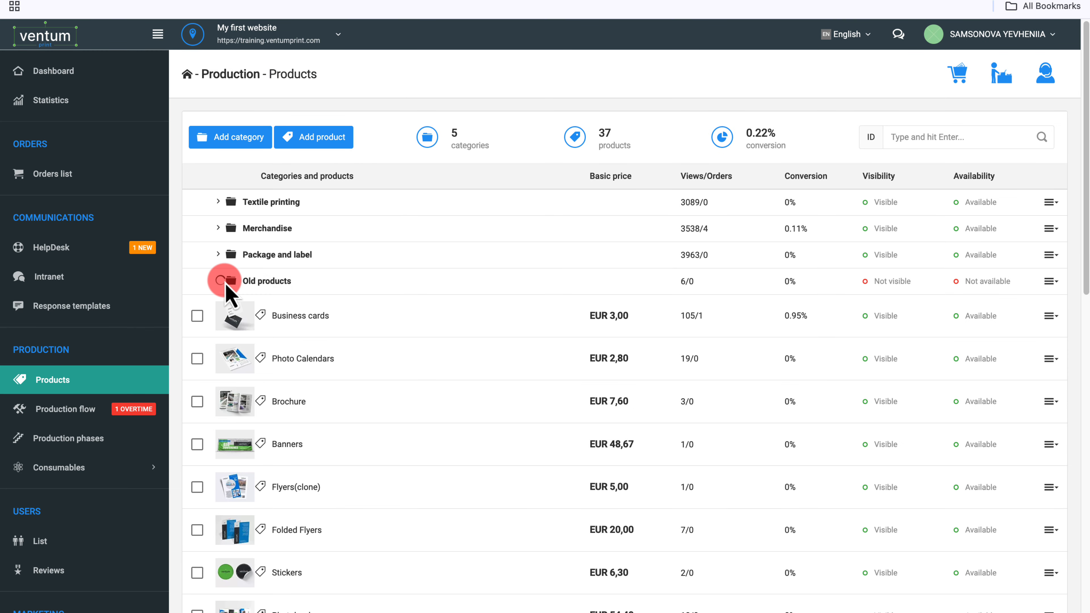
pyautogui.click(304, 359)
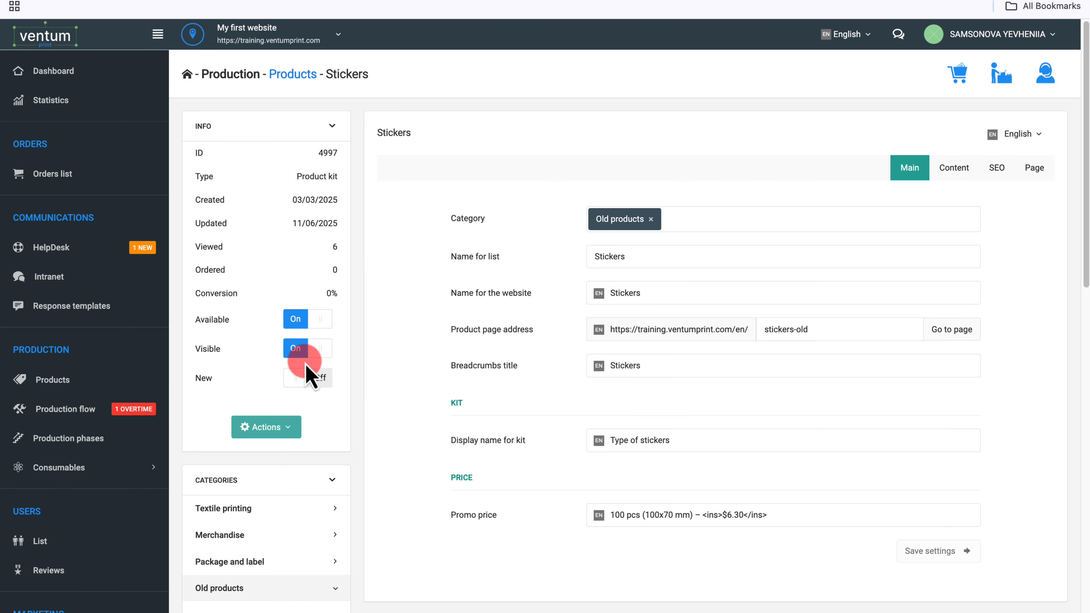
pyautogui.click(319, 319)
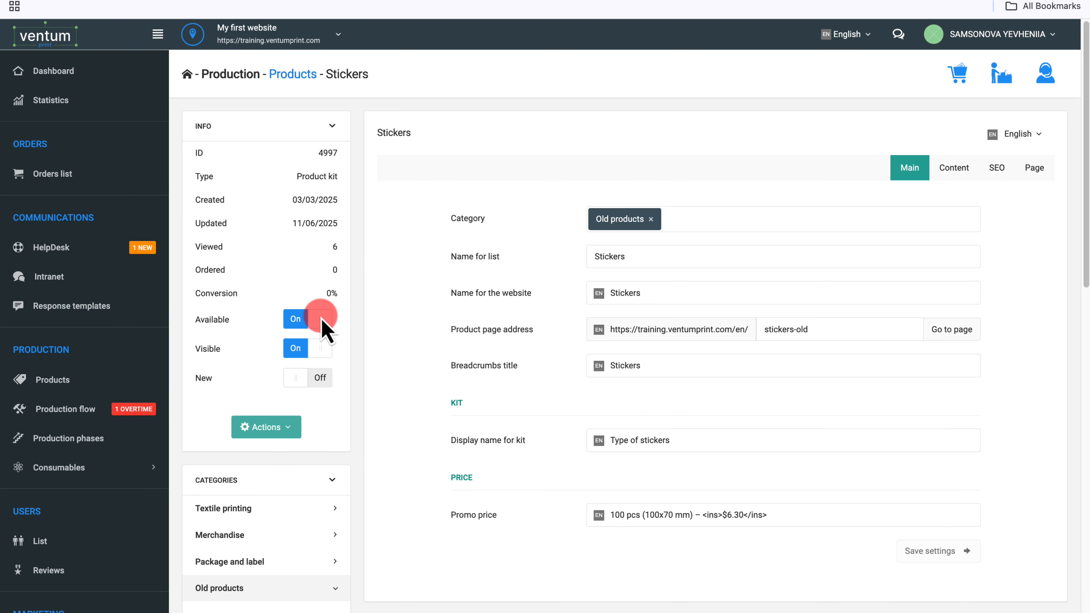
pyautogui.click(322, 348)
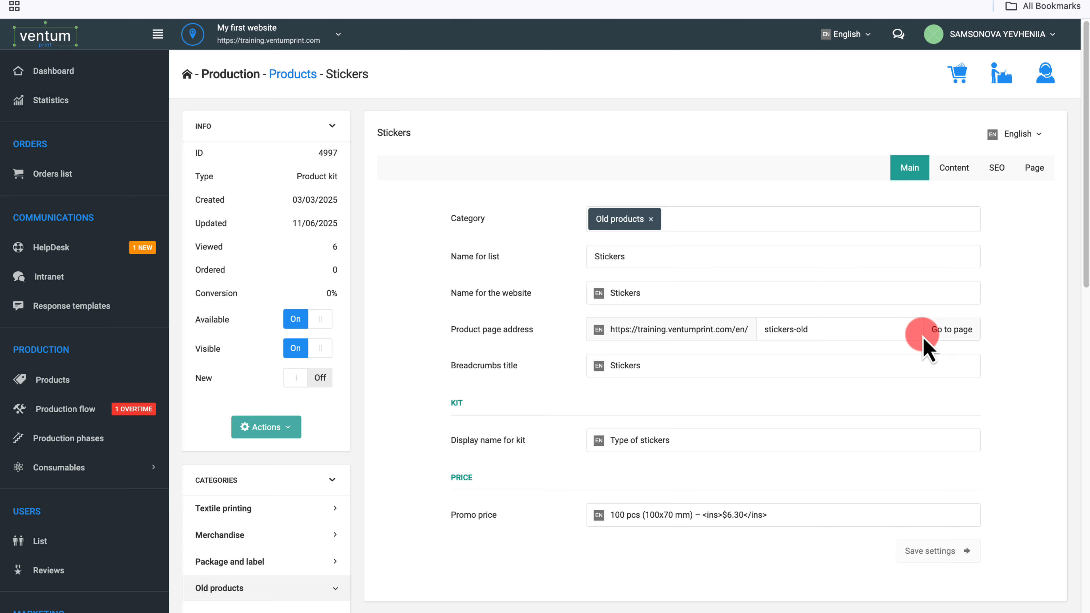
pyautogui.click(950, 337)
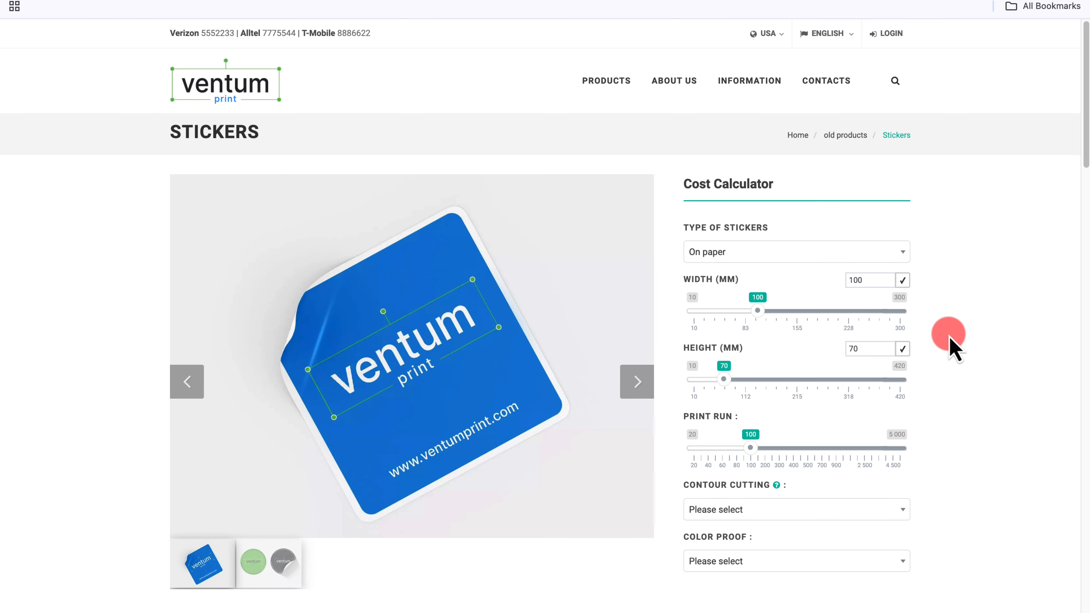
# Set Contour cutting to Yes in the Stickers cost calculator and view the Color proof choices
pyautogui.scroll(-5, 953, 348)
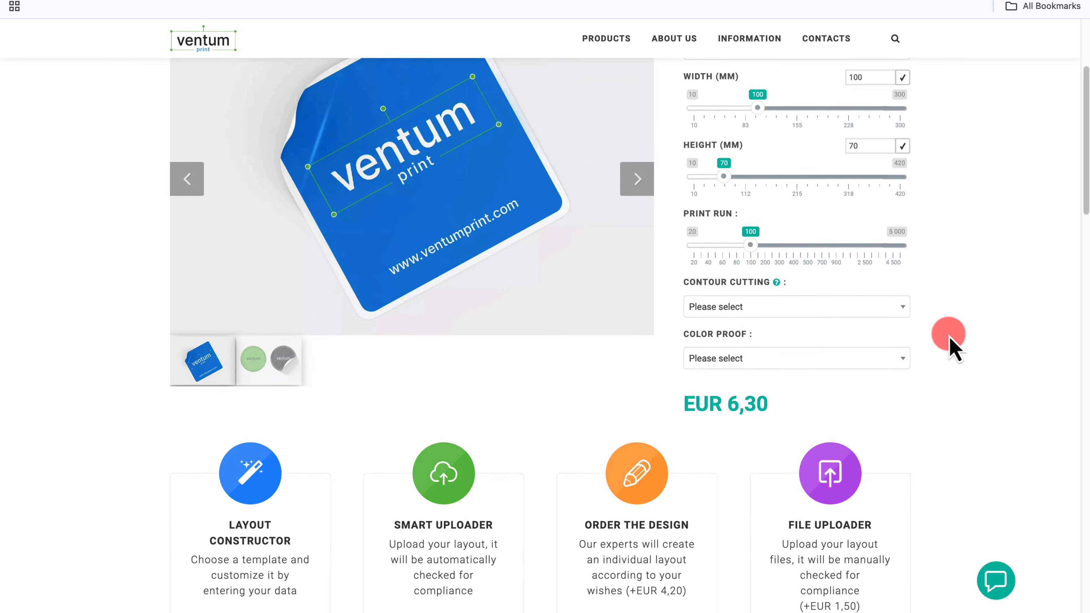
pyautogui.click(892, 277)
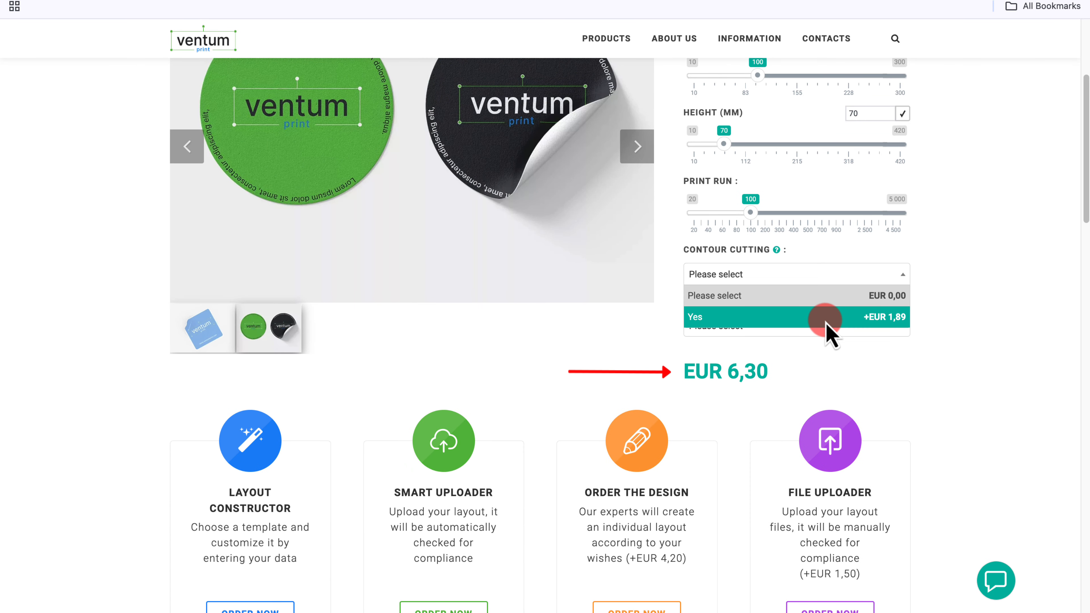
pyautogui.click(831, 318)
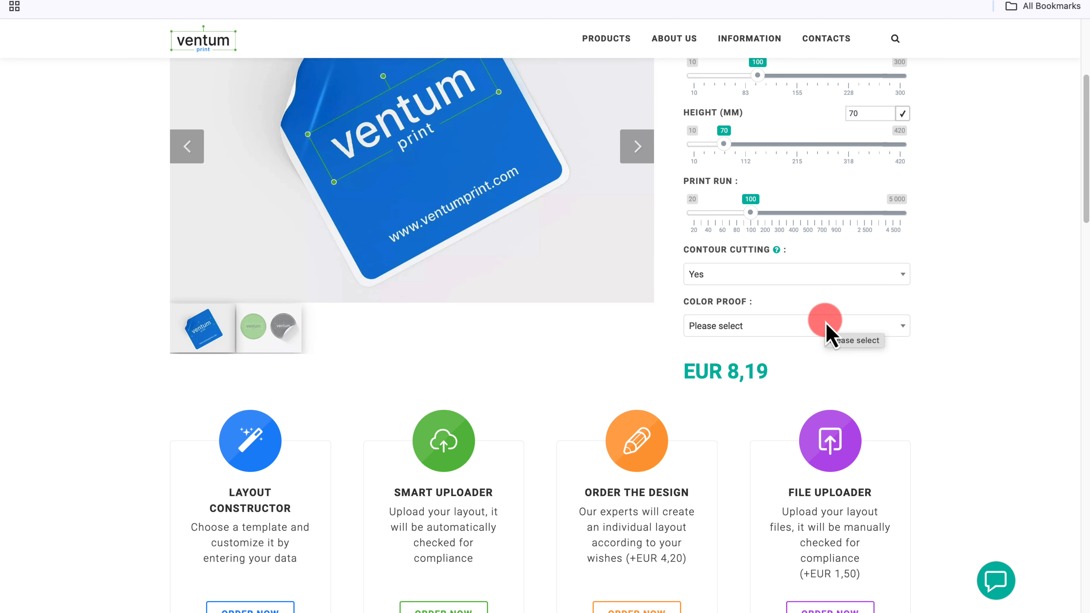
pyautogui.click(830, 326)
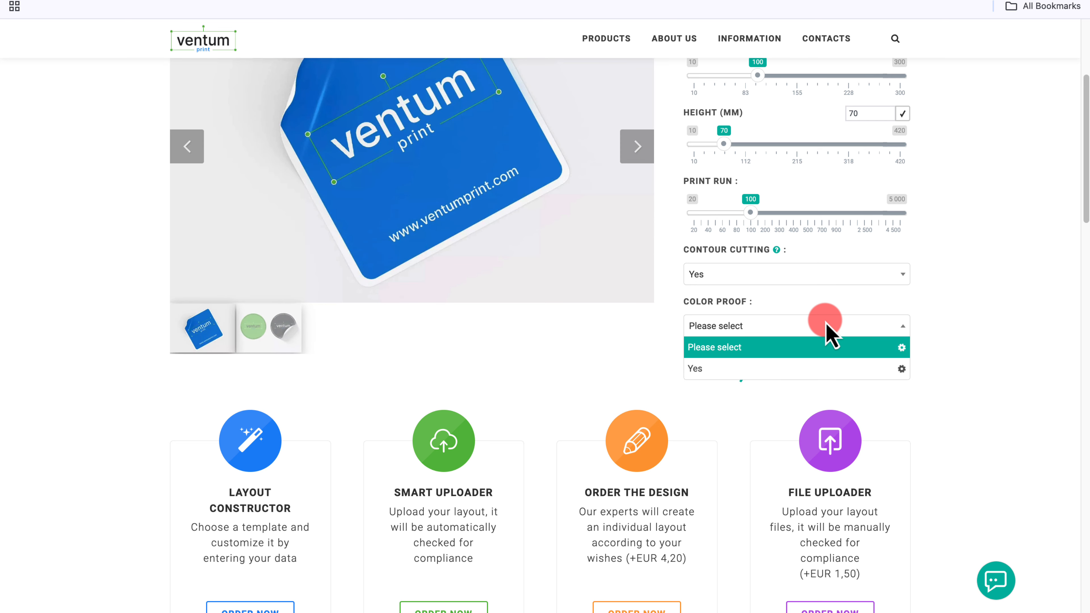
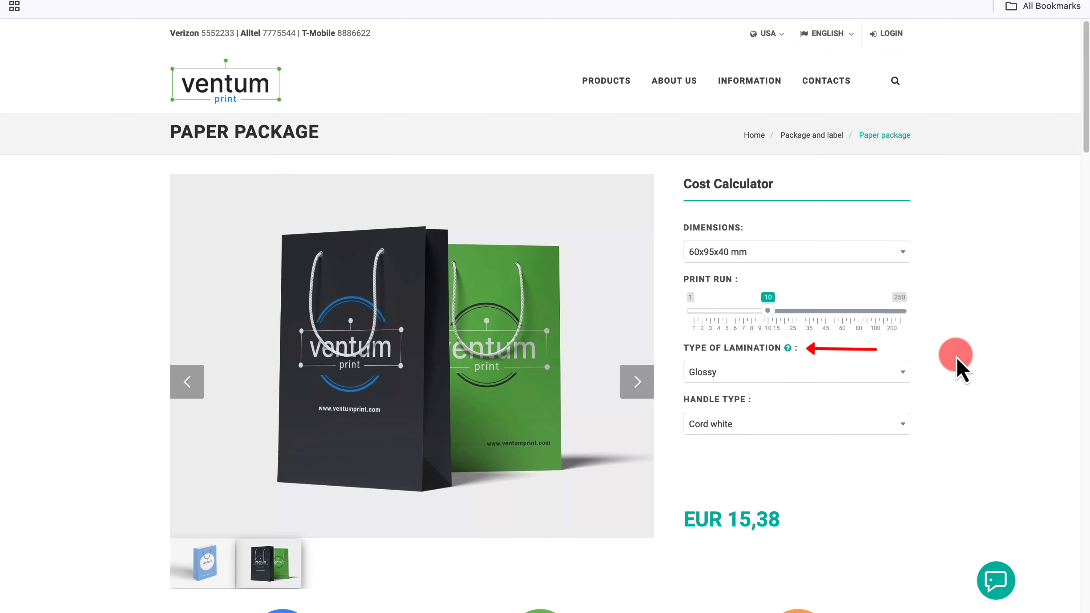
# View the help hint for Type of lamination in the Paper package cost calculator
pyautogui.moveTo(789, 353)
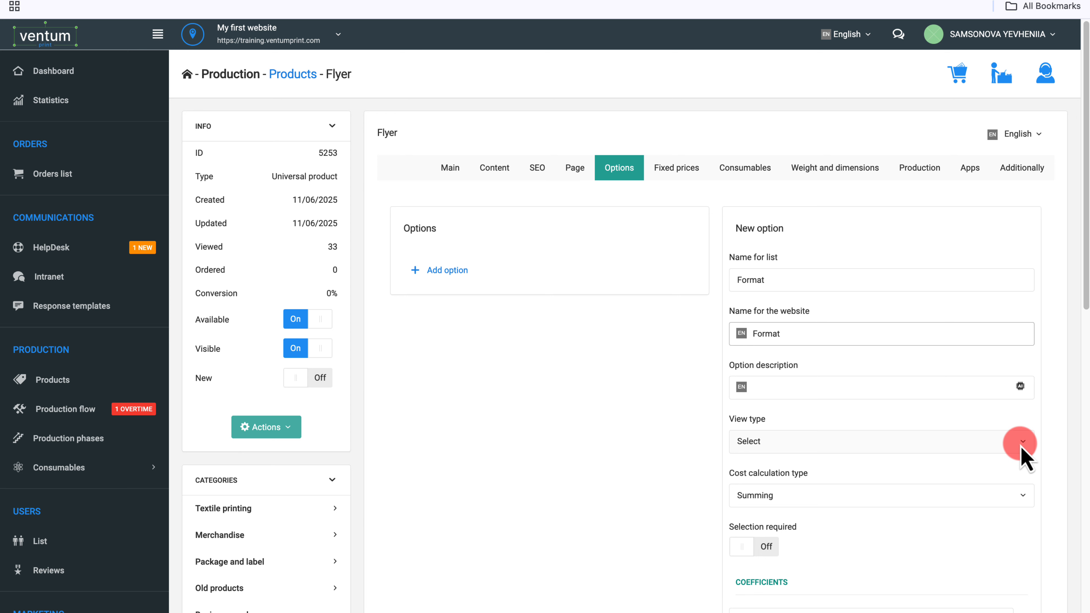
# Set the Format option to Select view and Summing cost calculation, make its selection required, and save it
pyautogui.click(1023, 442)
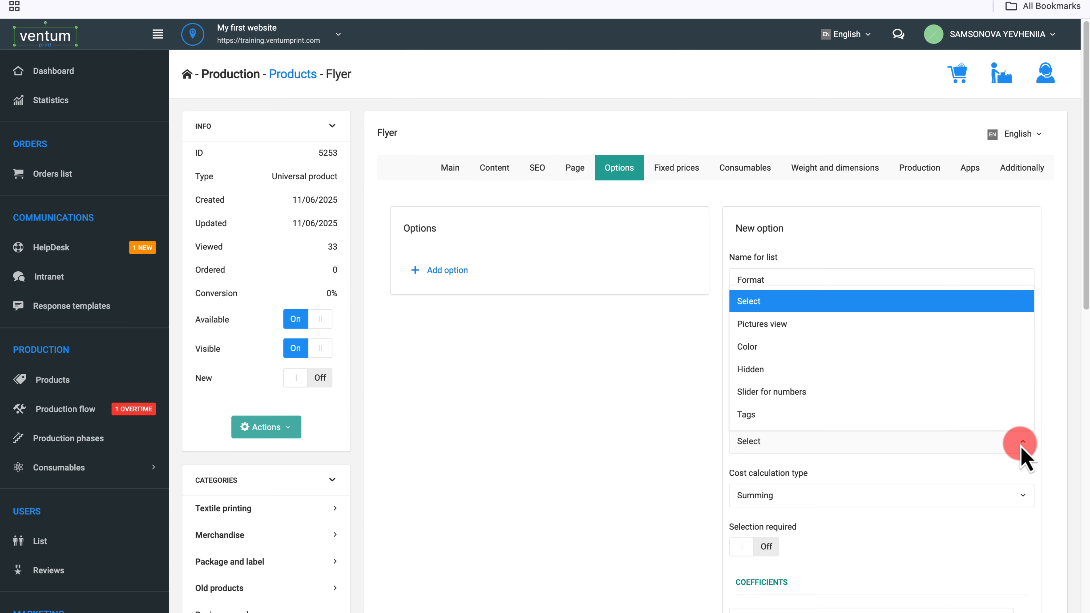
pyautogui.click(993, 303)
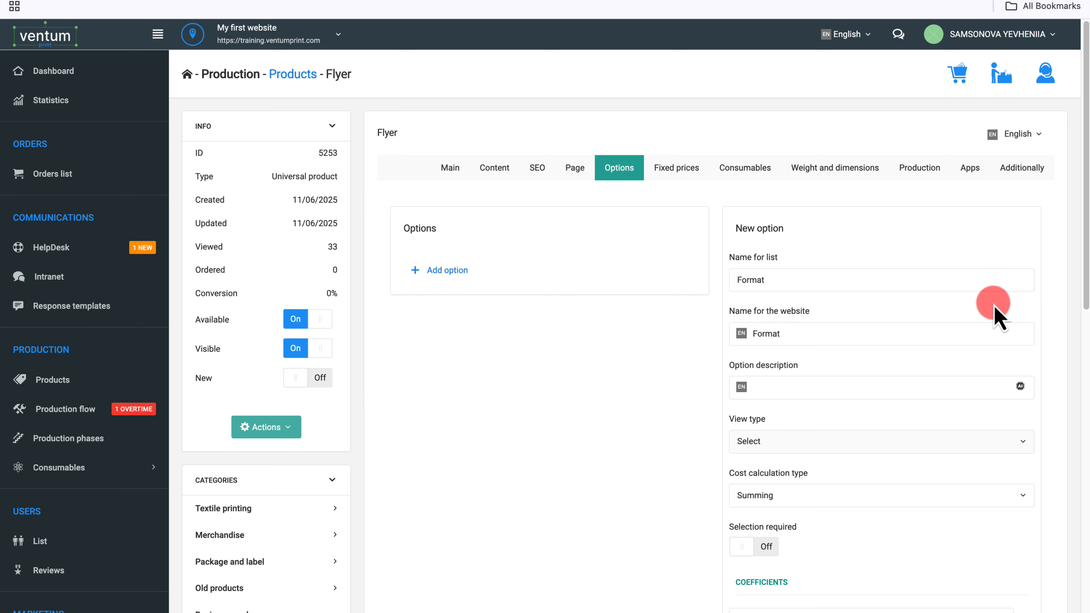
pyautogui.click(1024, 495)
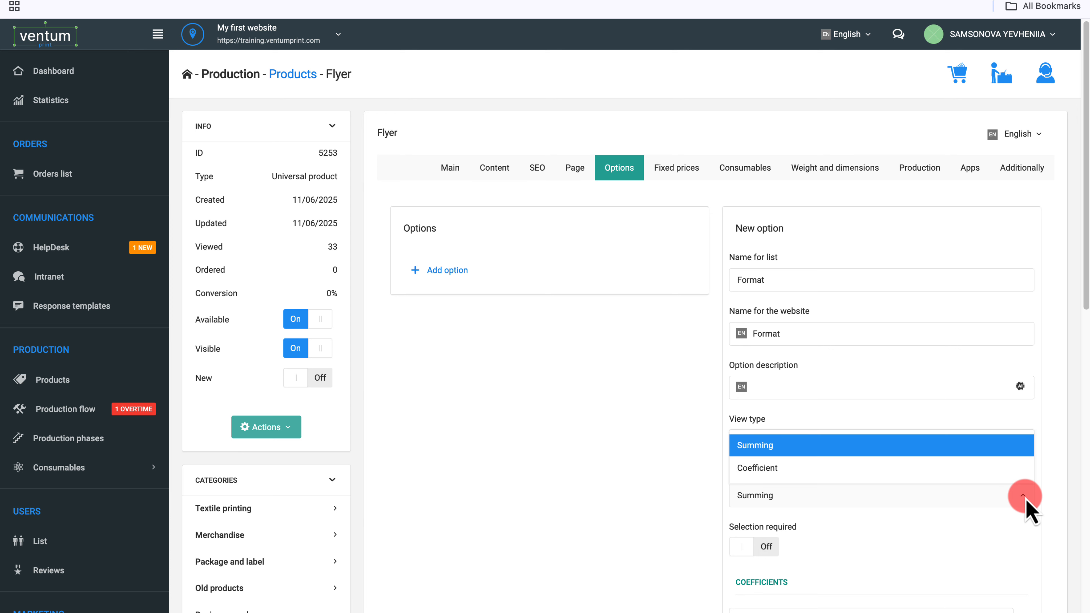
pyautogui.click(1000, 446)
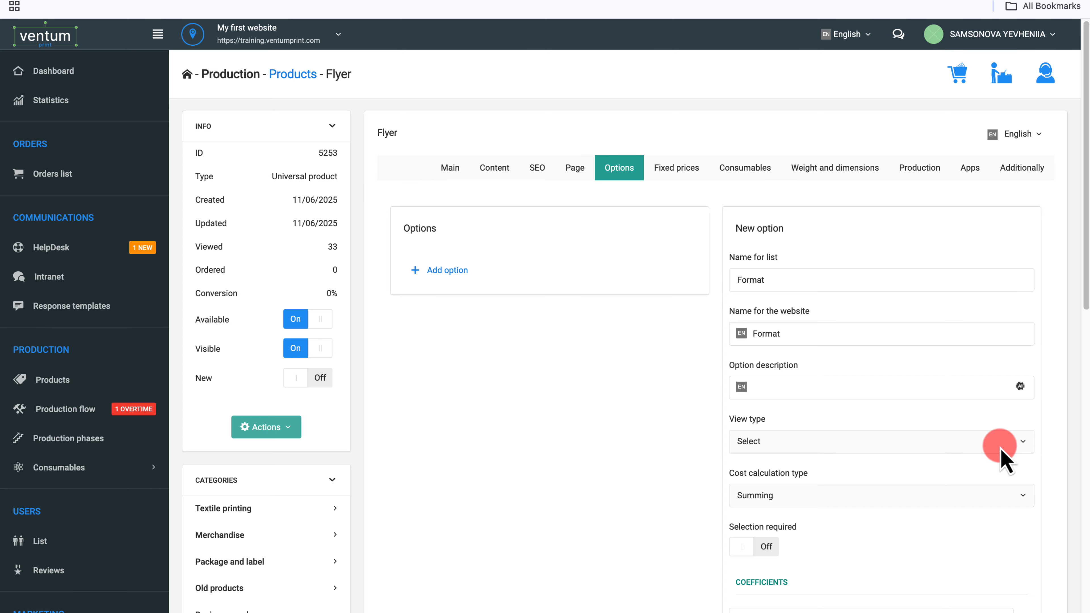
pyautogui.scroll(-8, 1000, 455)
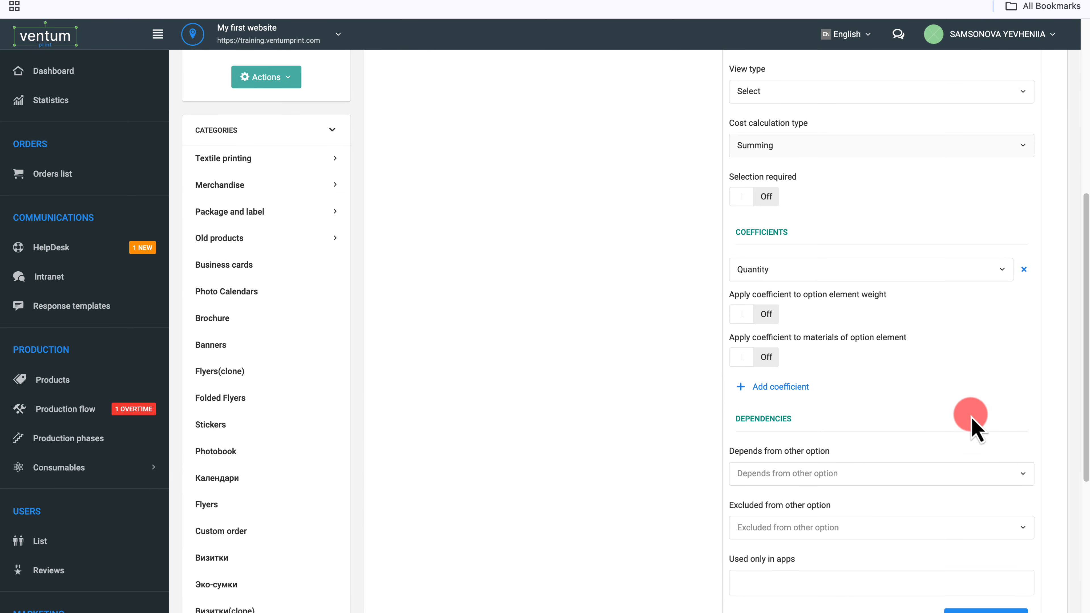
pyautogui.click(766, 197)
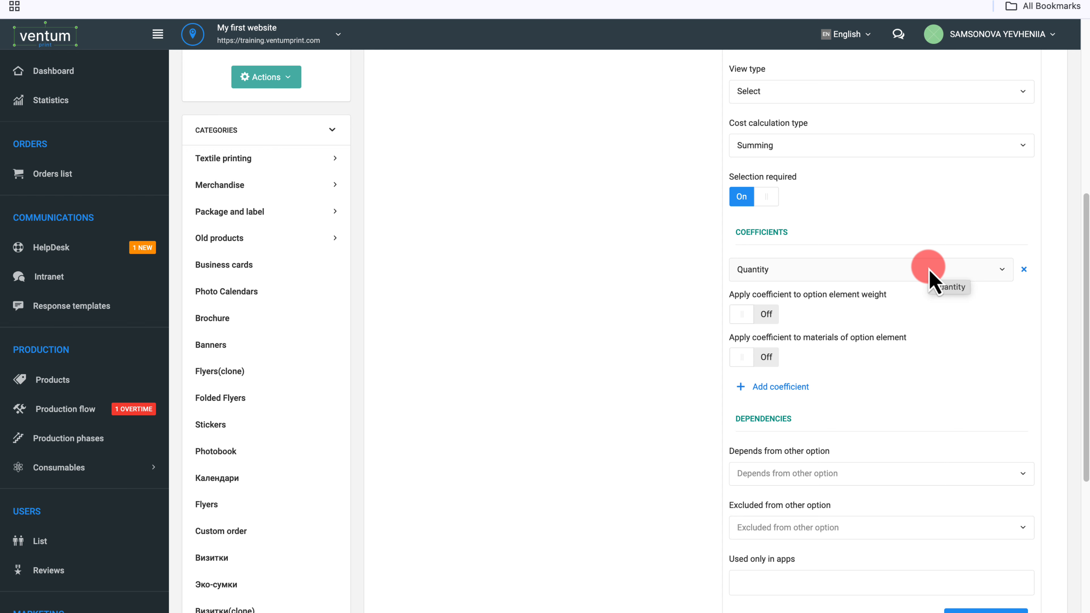
pyautogui.scroll(-5, 930, 271)
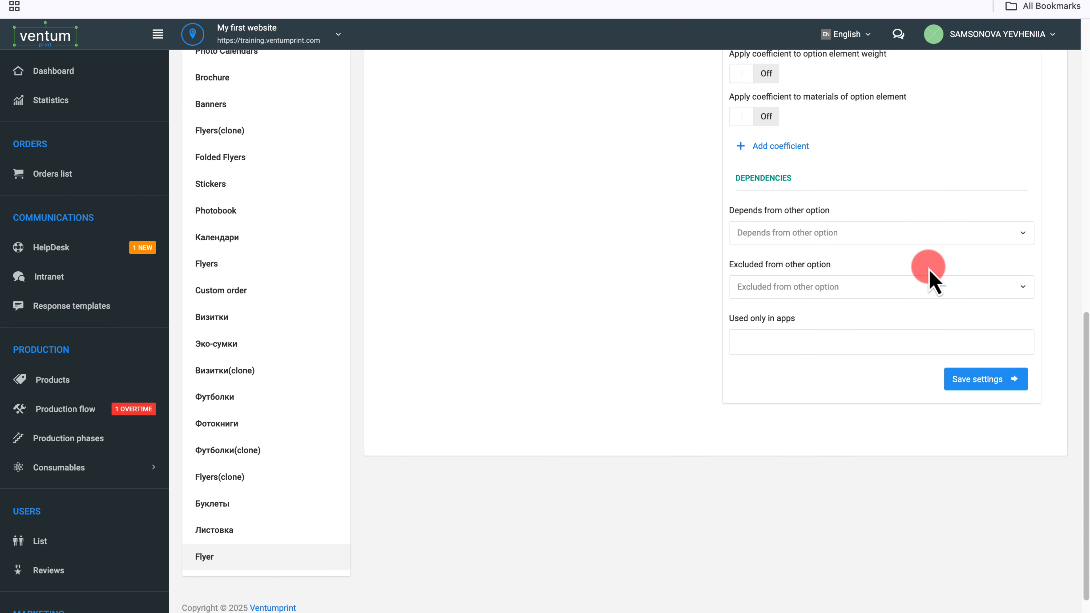
pyautogui.click(989, 380)
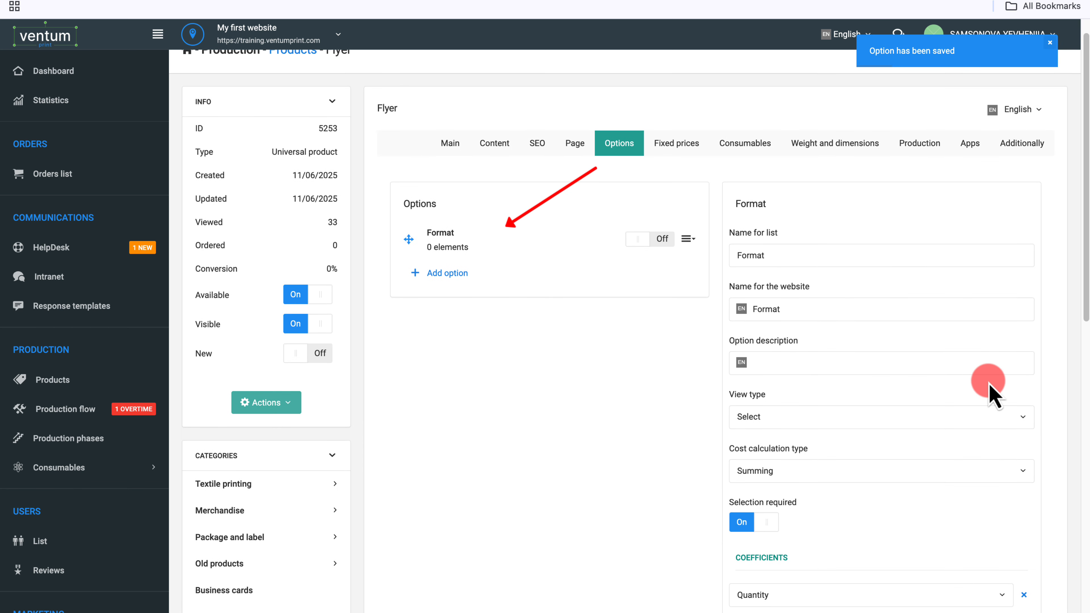
# Add a Paper type option with the same name for list and website, make its selection required, and save it
pyautogui.click(448, 274)
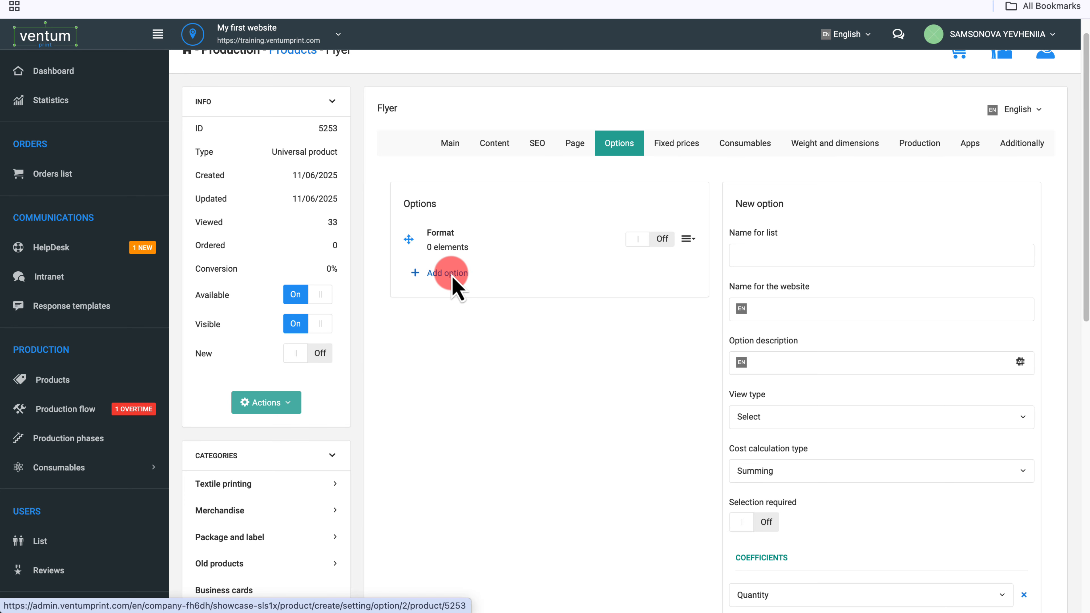
pyautogui.click(761, 257)
pyautogui.write('Pap')
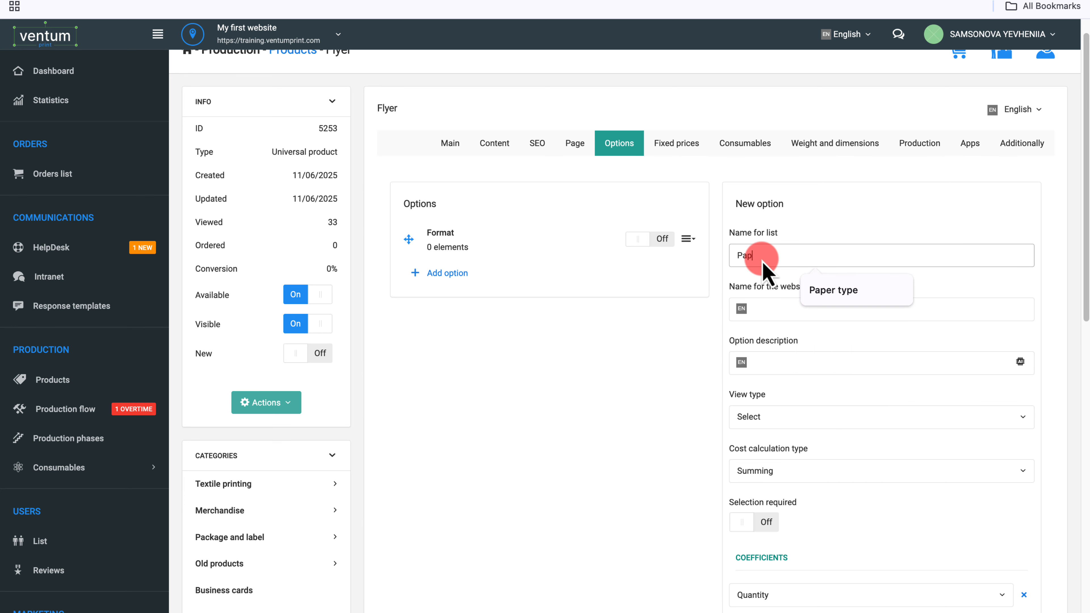
pyautogui.write('er type')
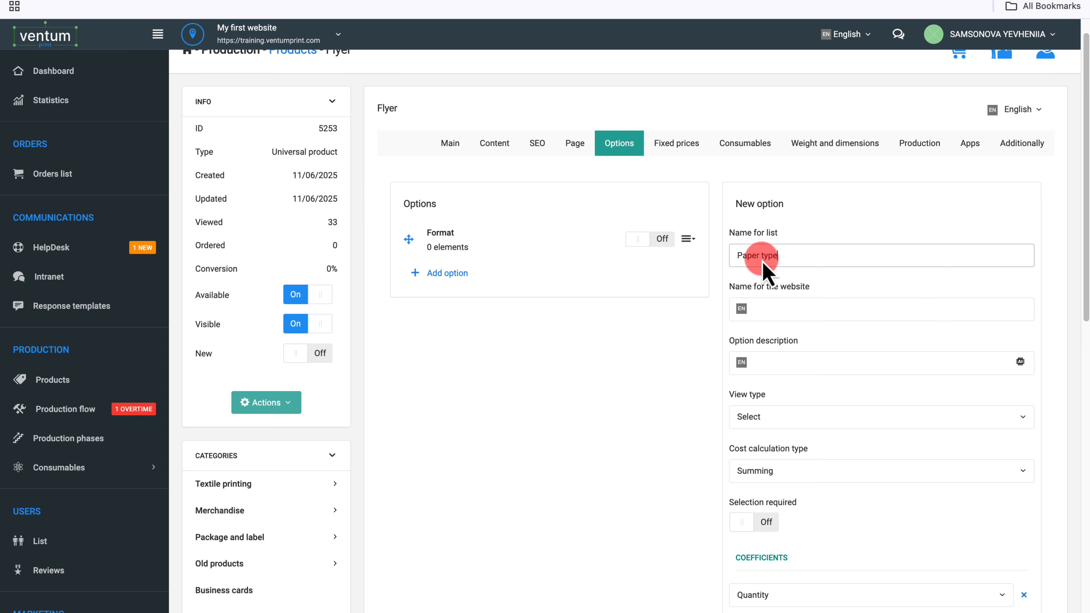
pyautogui.click(831, 311)
pyautogui.write('Paper type')
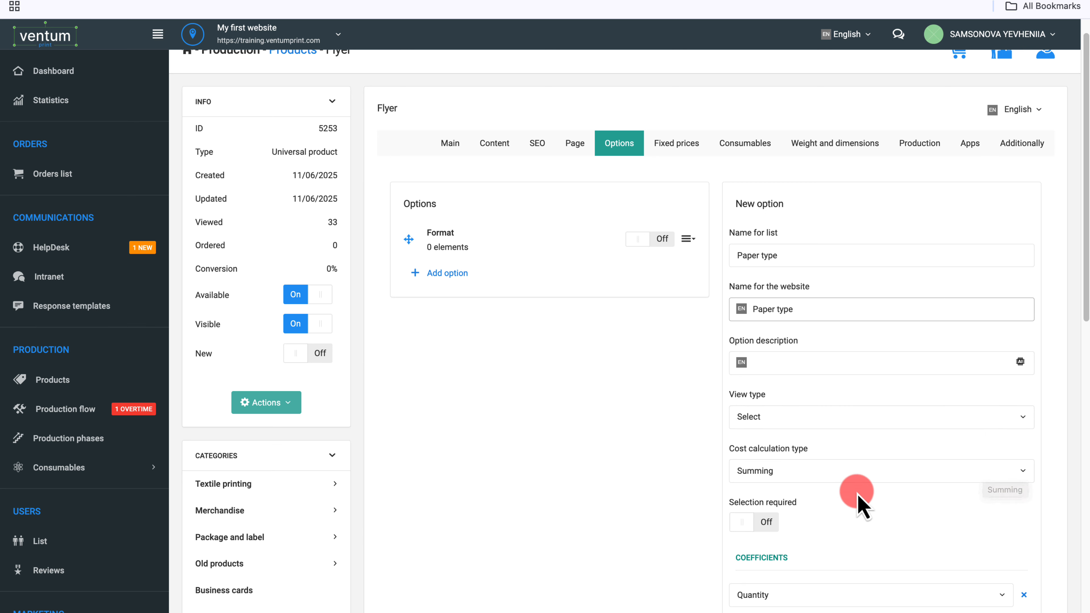
pyautogui.click(766, 521)
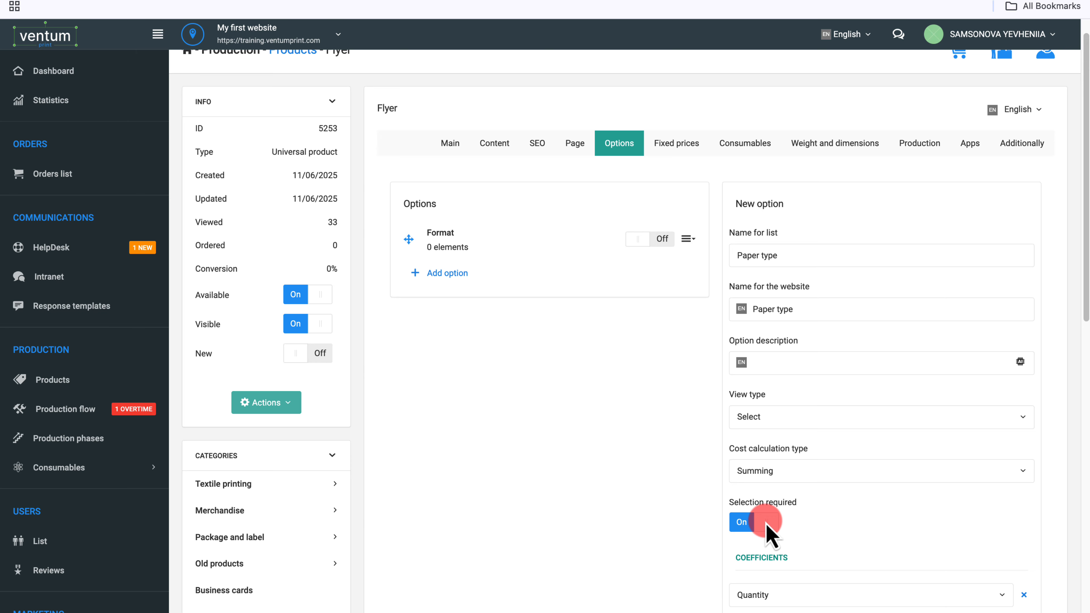
pyautogui.scroll(-10, 771, 535)
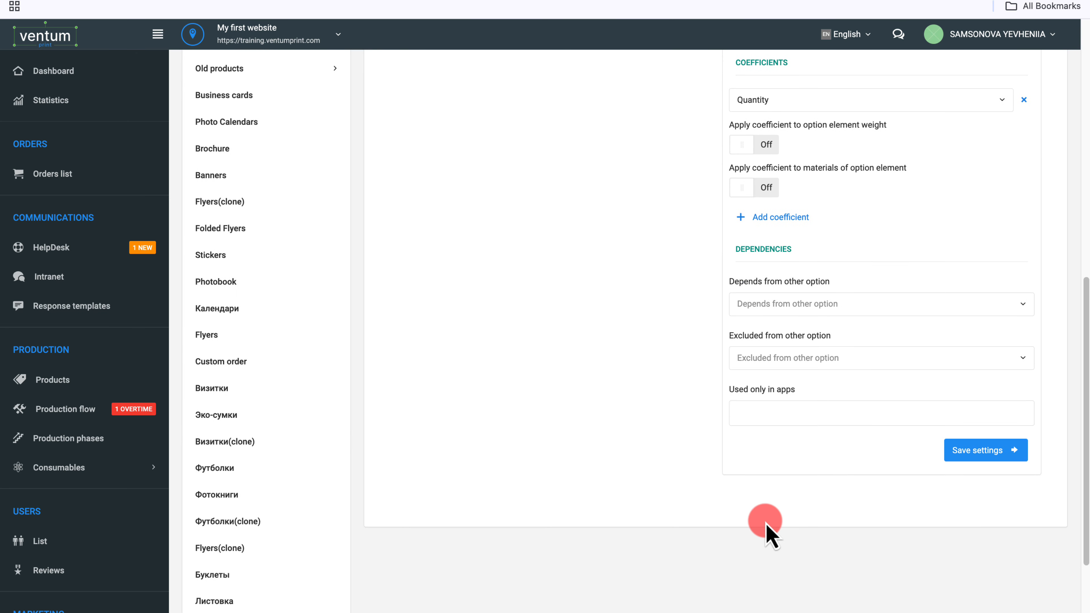
pyautogui.click(961, 452)
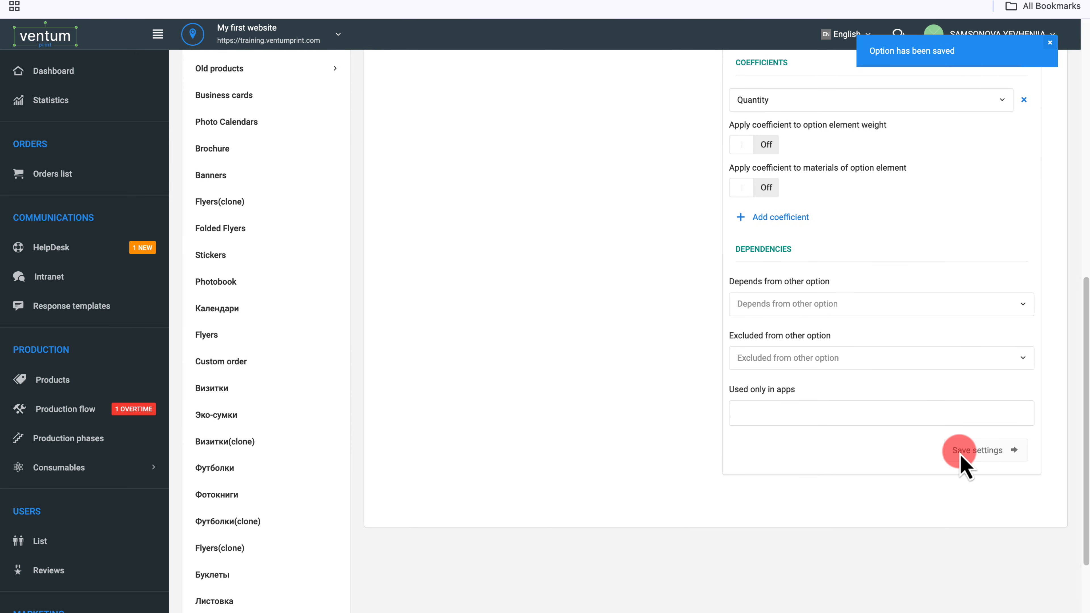
# Add an option named Lamination for both list and website, leaving its selection optional, and save it
pyautogui.scroll(10, 961, 452)
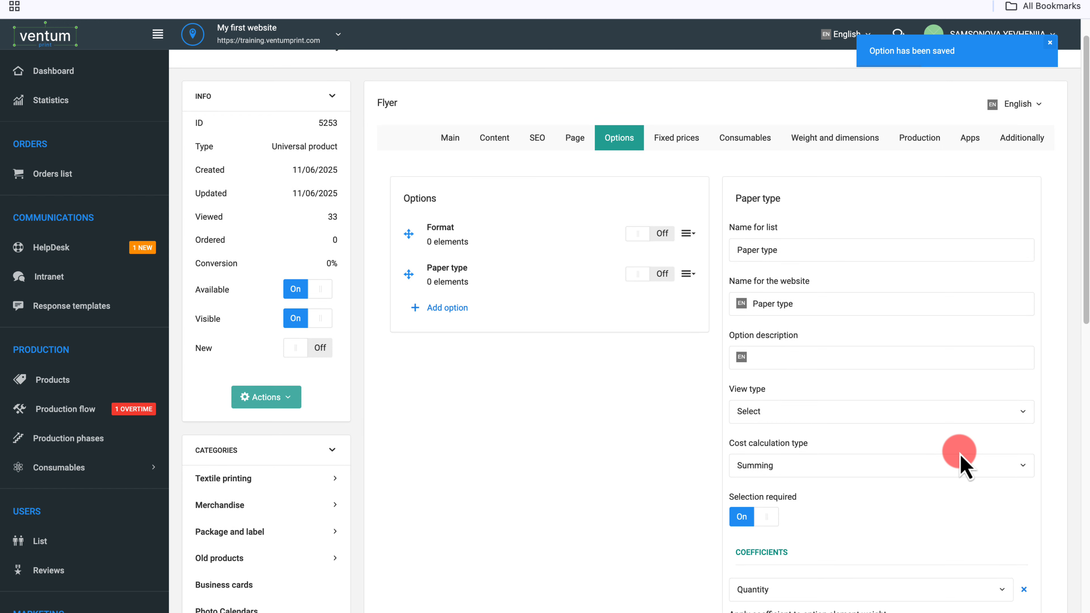
pyautogui.click(449, 308)
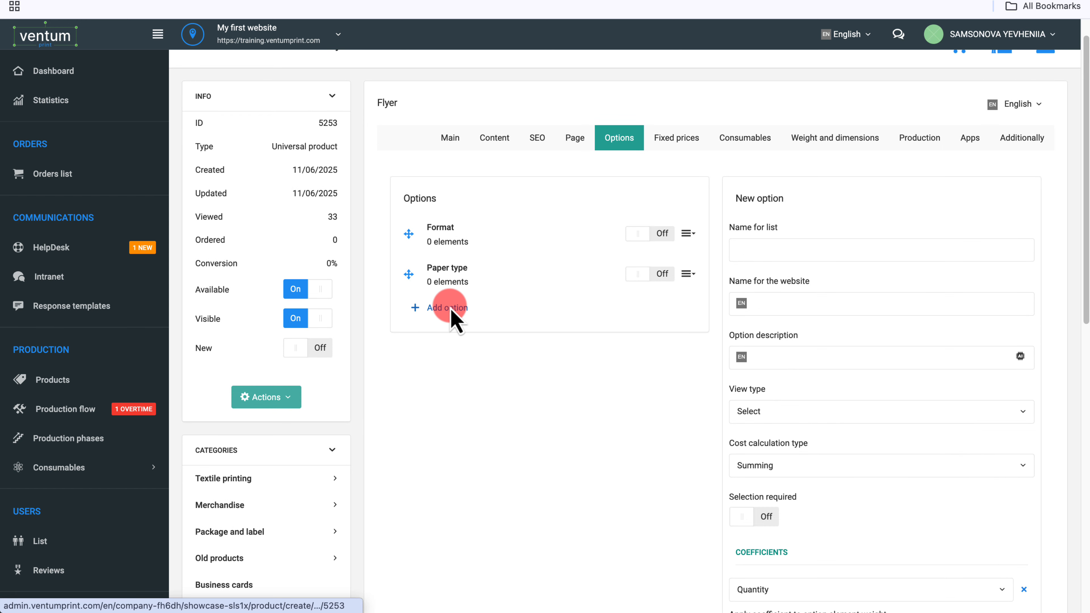
pyautogui.click(741, 248)
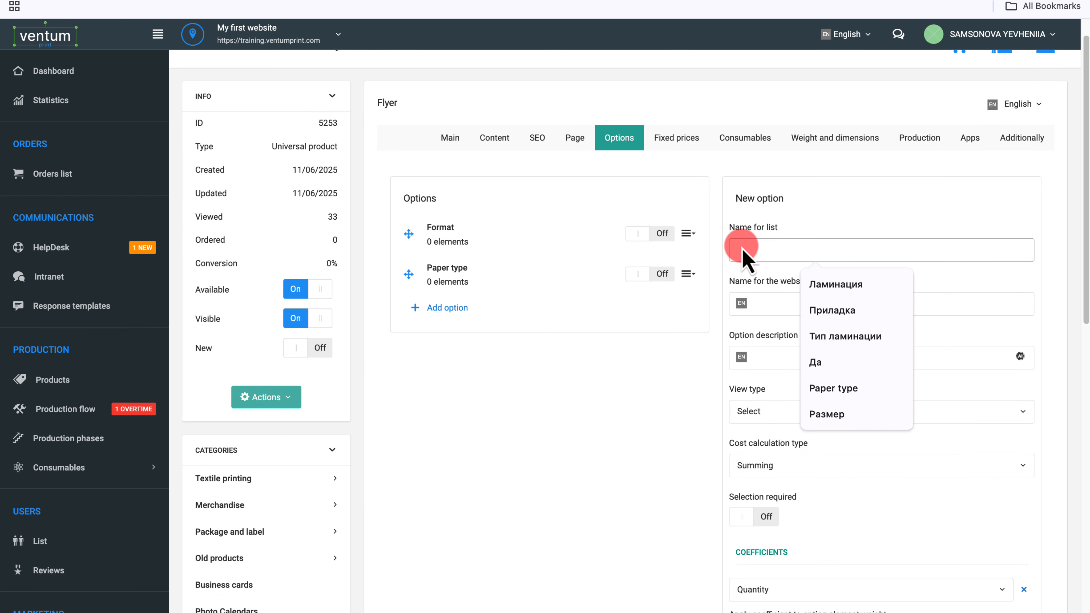
pyautogui.write('Lamination')
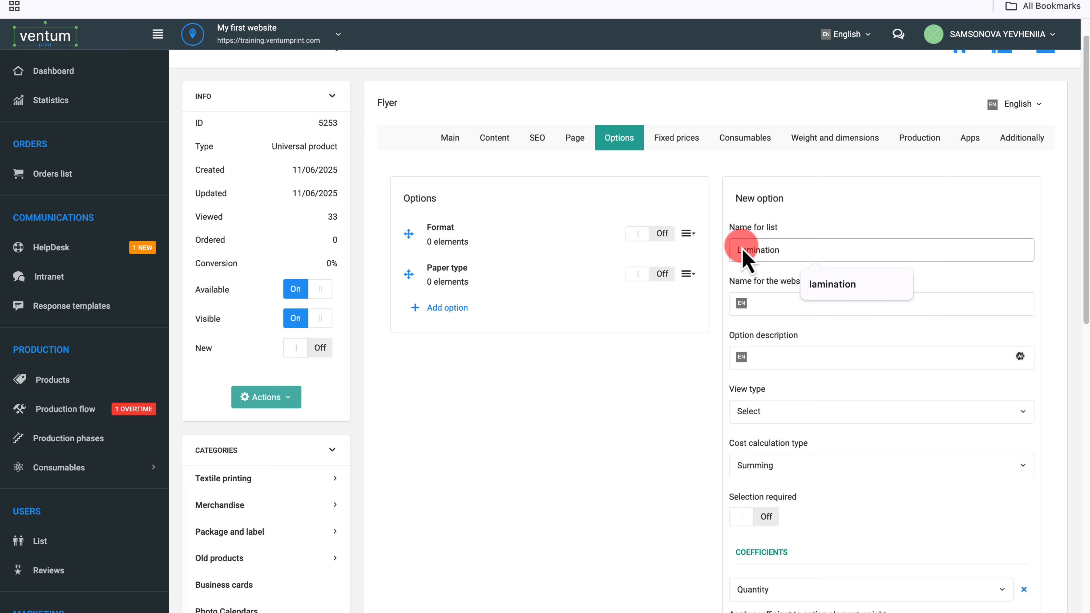
pyautogui.click(767, 303)
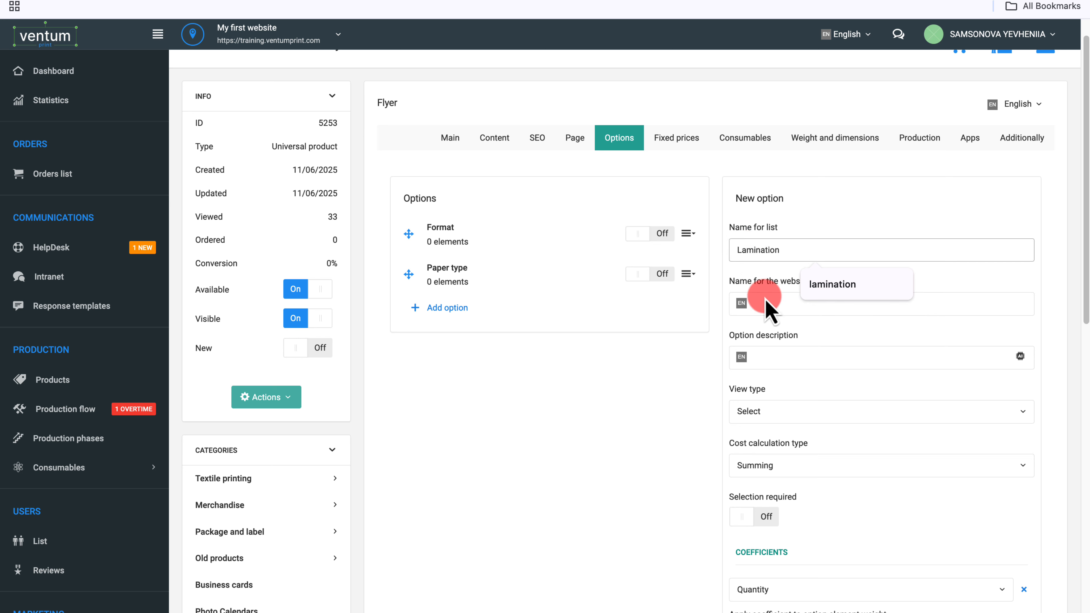
pyautogui.write('Lamination')
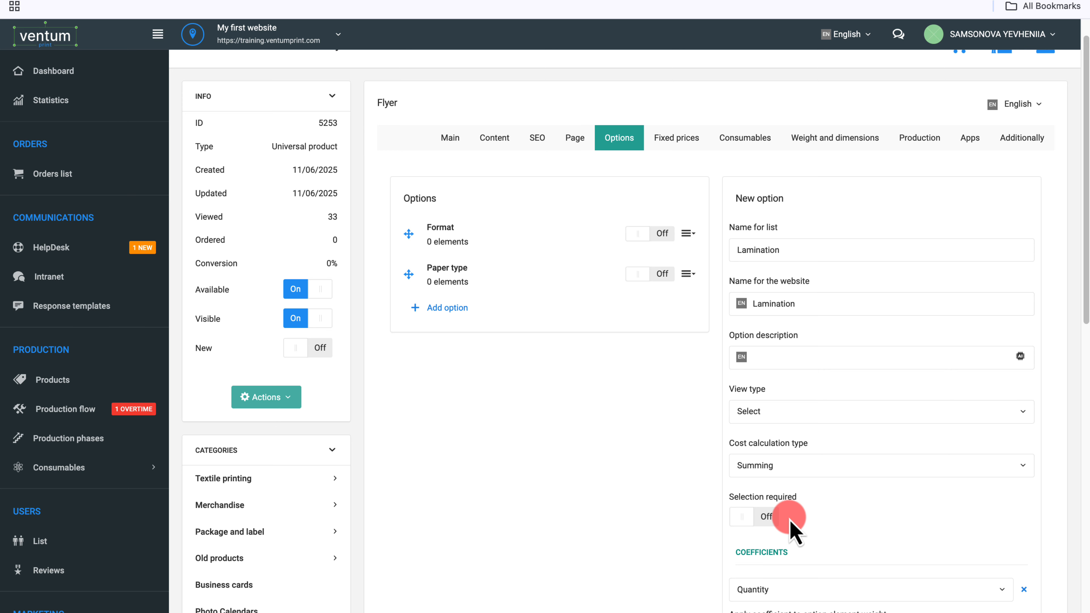
pyautogui.scroll(-7, 789, 519)
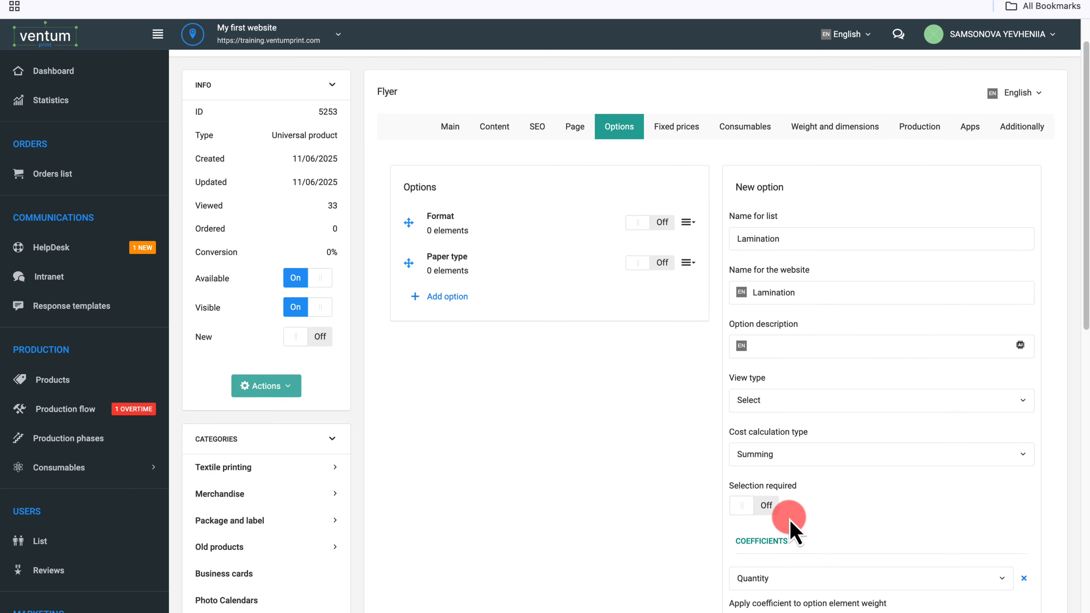
pyautogui.scroll(-4, 790, 518)
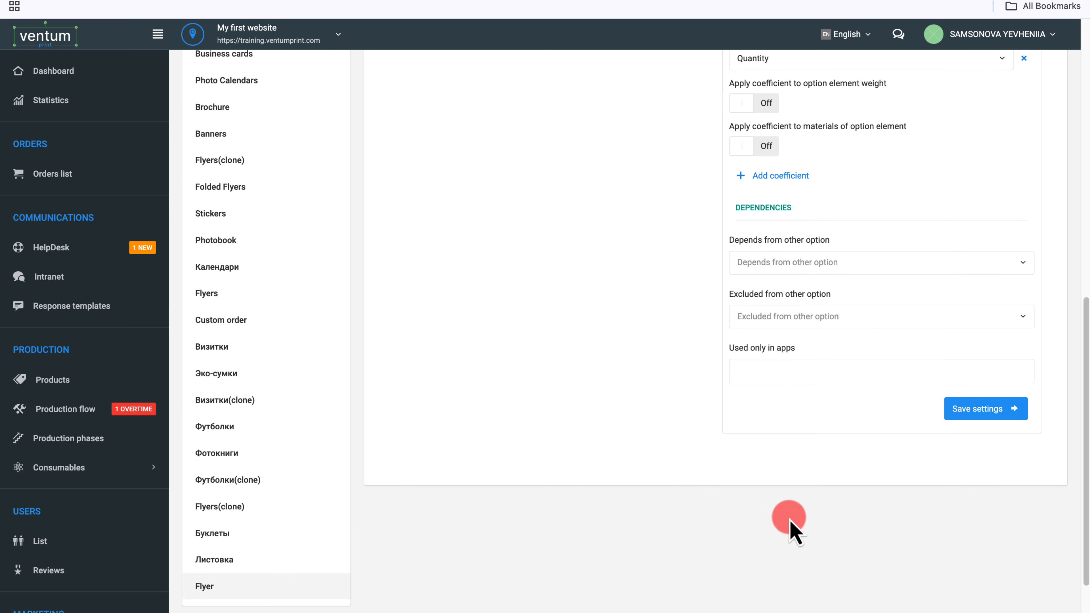
pyautogui.click(964, 426)
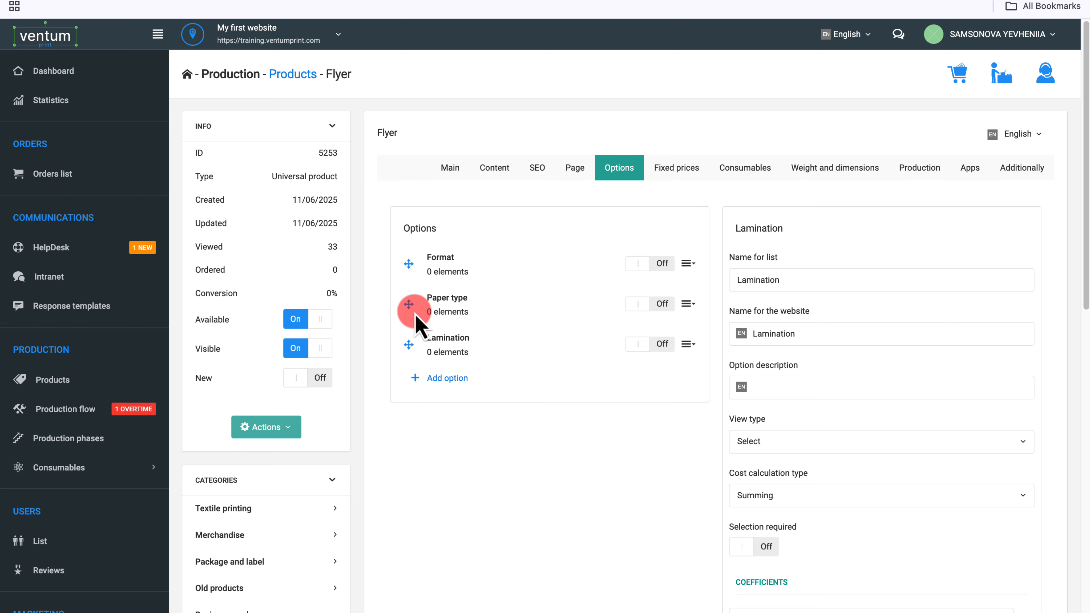
# Try moving Paper type in the options order, and switch the Format option on and back off
pyautogui.moveTo(415, 314)
pyautogui.mouseDown()
pyautogui.moveTo(411, 249)
pyautogui.moveTo(410, 329)
pyautogui.mouseUp()
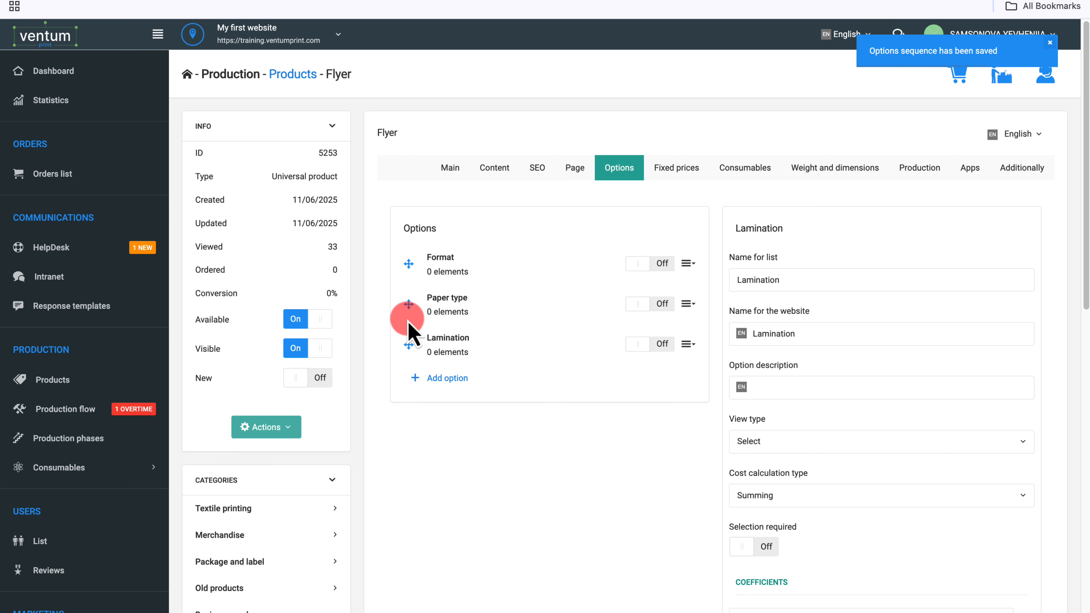
pyautogui.click(662, 264)
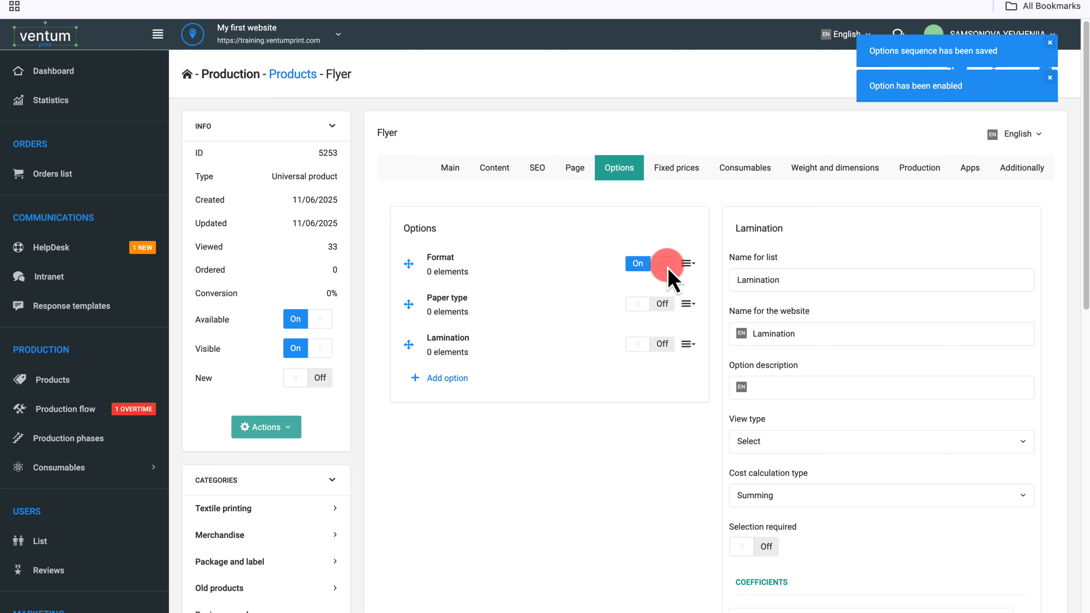
pyautogui.click(665, 264)
pyautogui.click(687, 263)
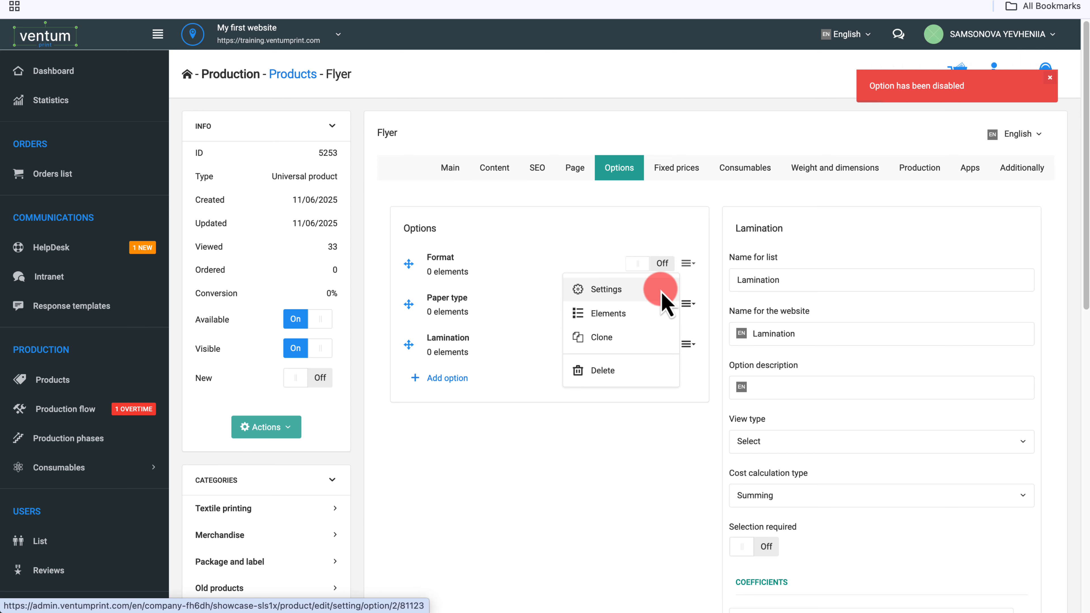
pyautogui.click(687, 263)
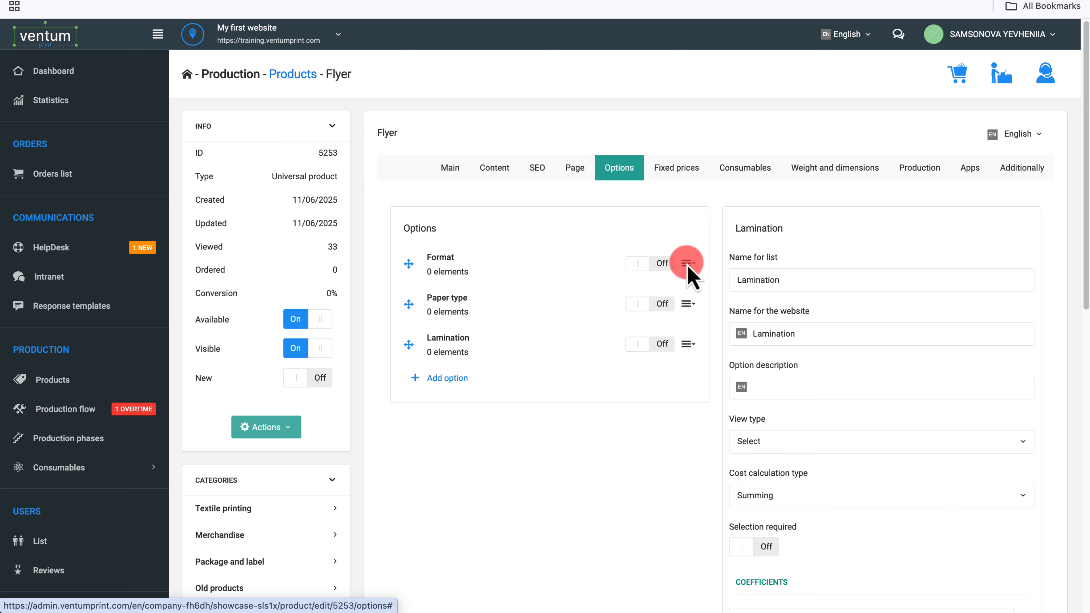
# Enable the Format, Paper type and Lamination options of the Flyer product
pyautogui.click(663, 263)
pyautogui.click(660, 303)
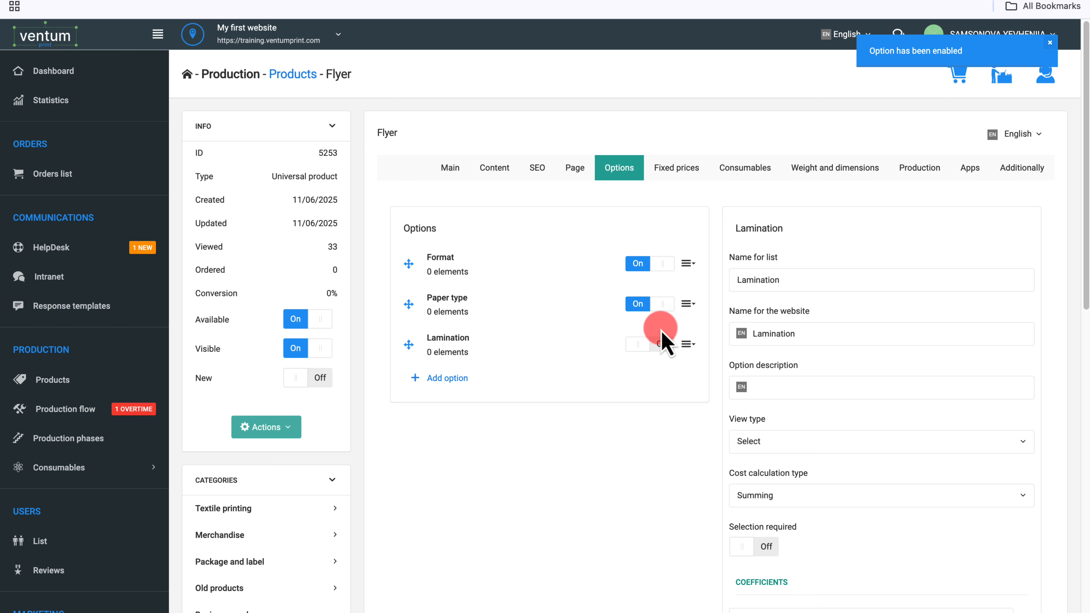
pyautogui.click(660, 346)
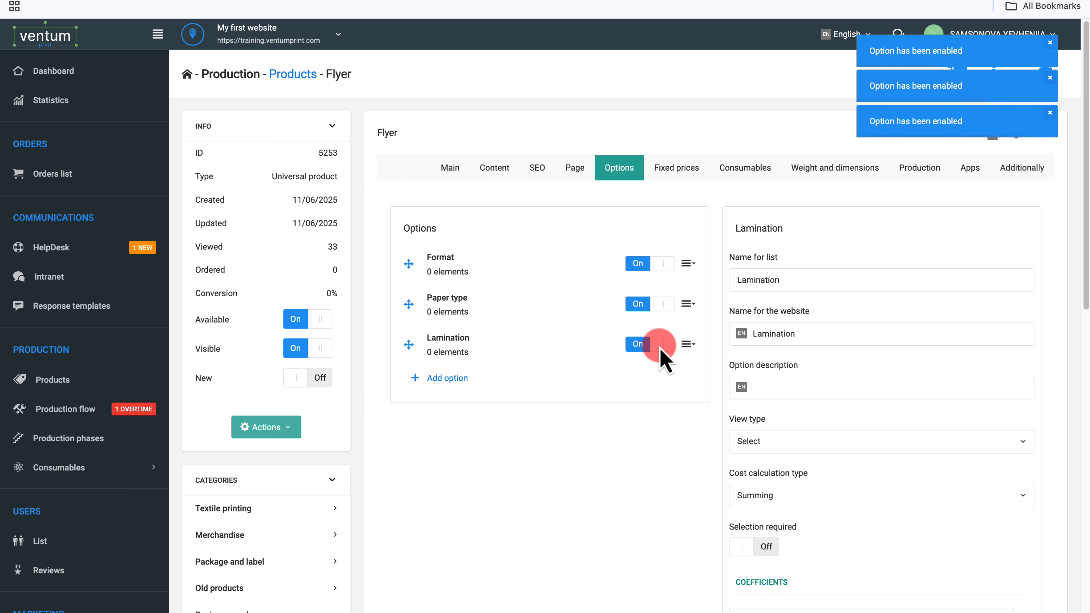
# Go to the Flyer product's page on the website to check its options in the cost calculator
pyautogui.click(454, 169)
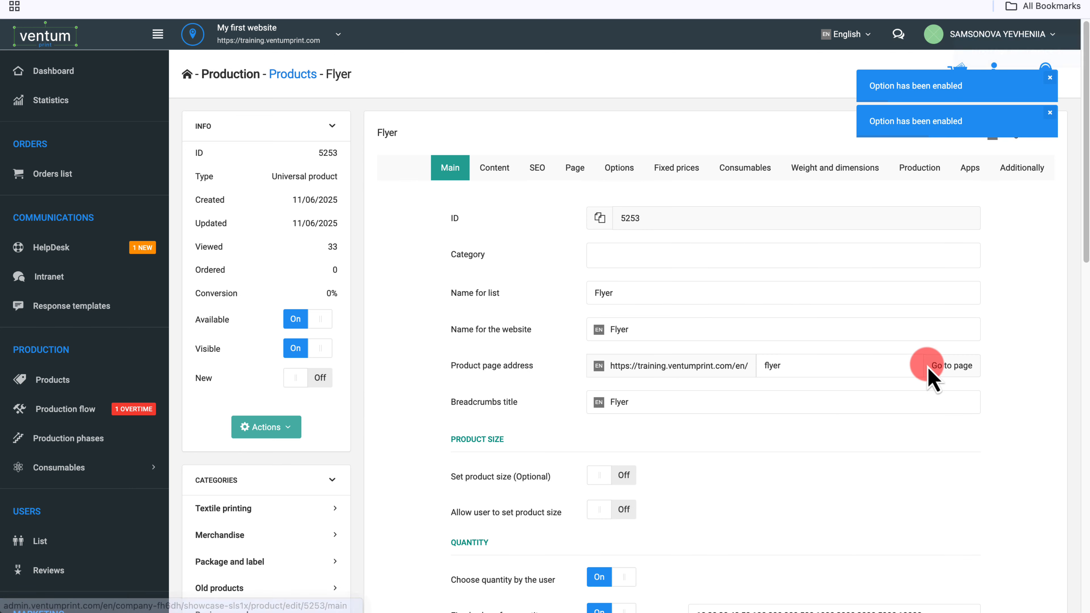
pyautogui.click(947, 370)
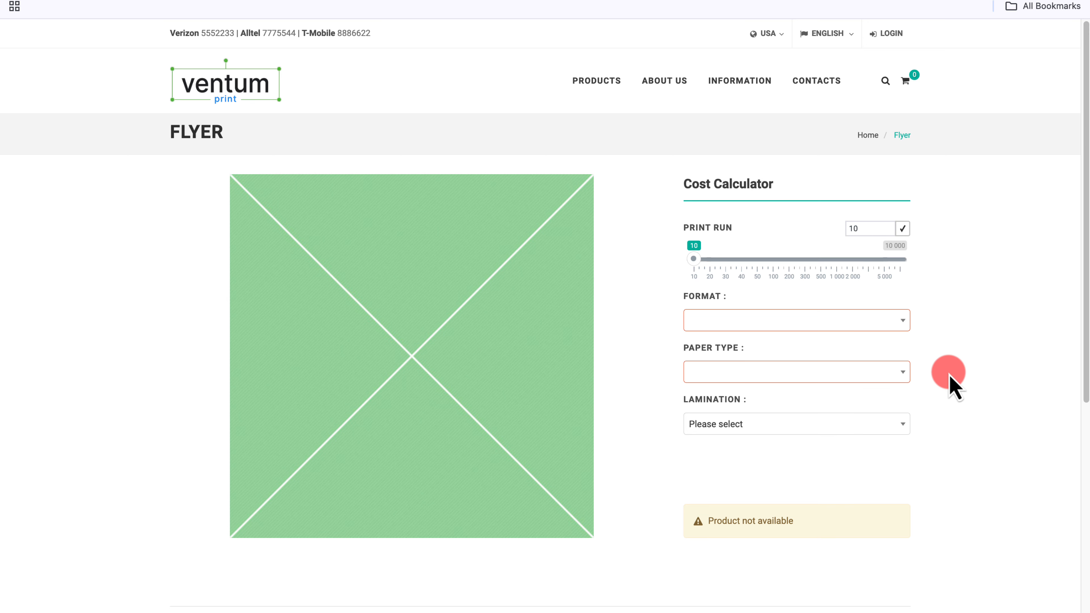
# Return to the Flyer product's options in the admin panel and open the elements of the Format option
pyautogui.click(678, 258)
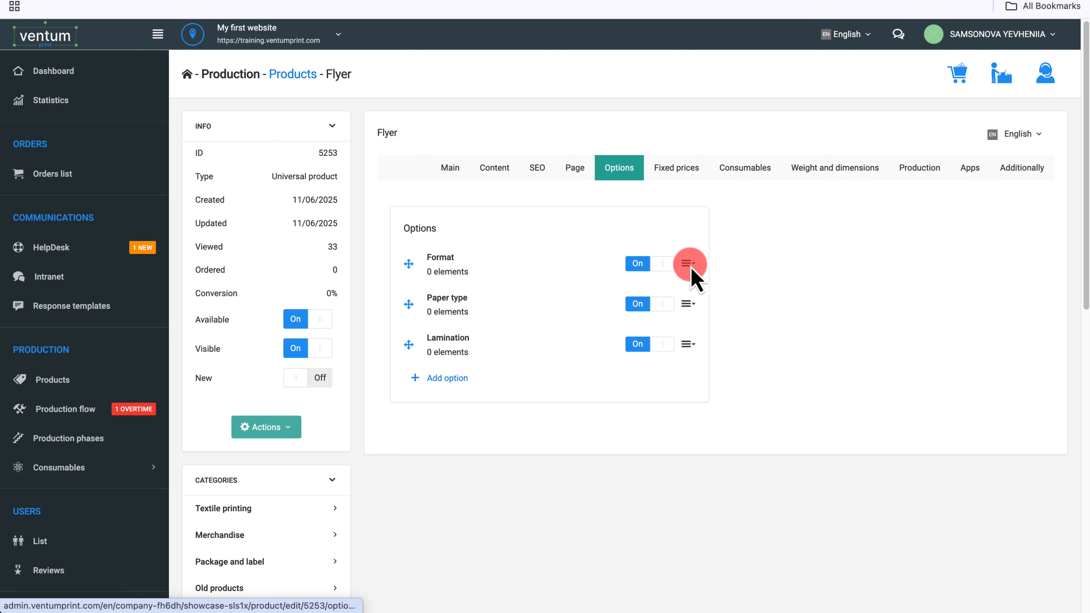
pyautogui.click(687, 264)
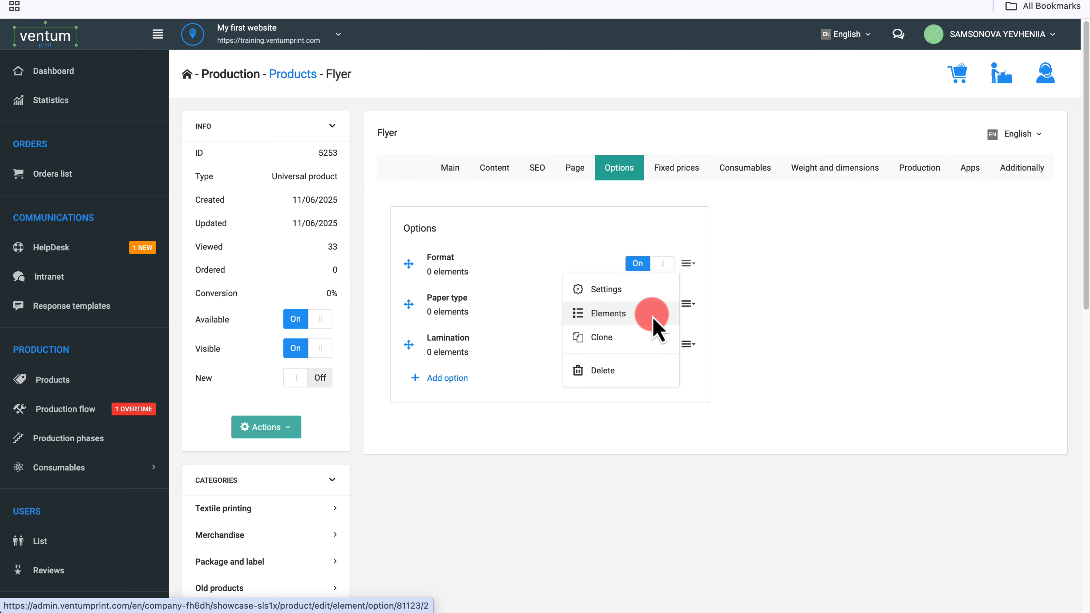
pyautogui.click(609, 313)
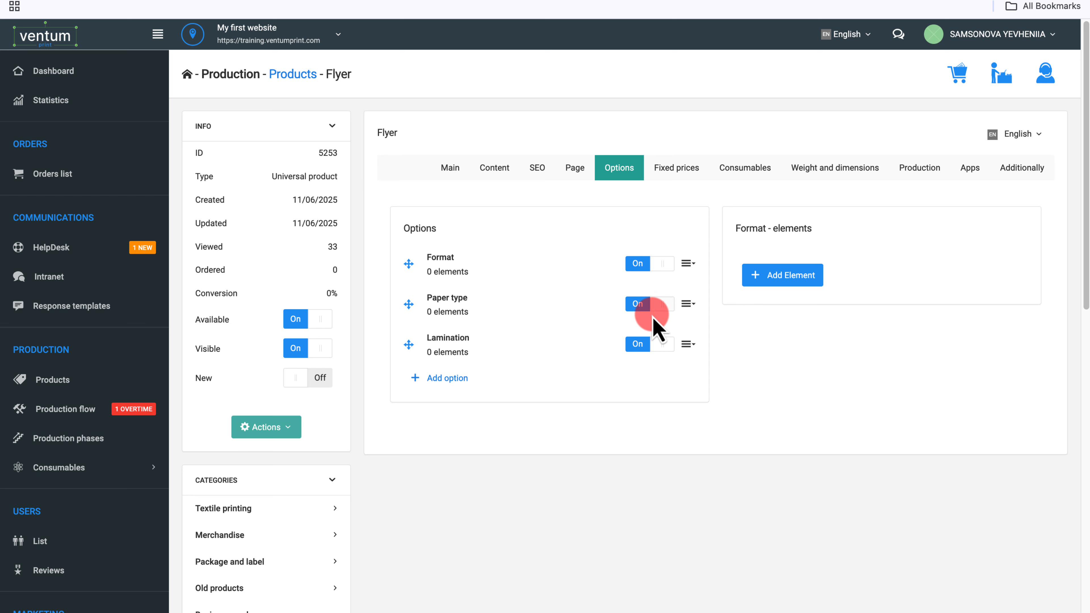
# Add an element to the Format option, name it A6 for both the list and the website, and save it
pyautogui.click(797, 278)
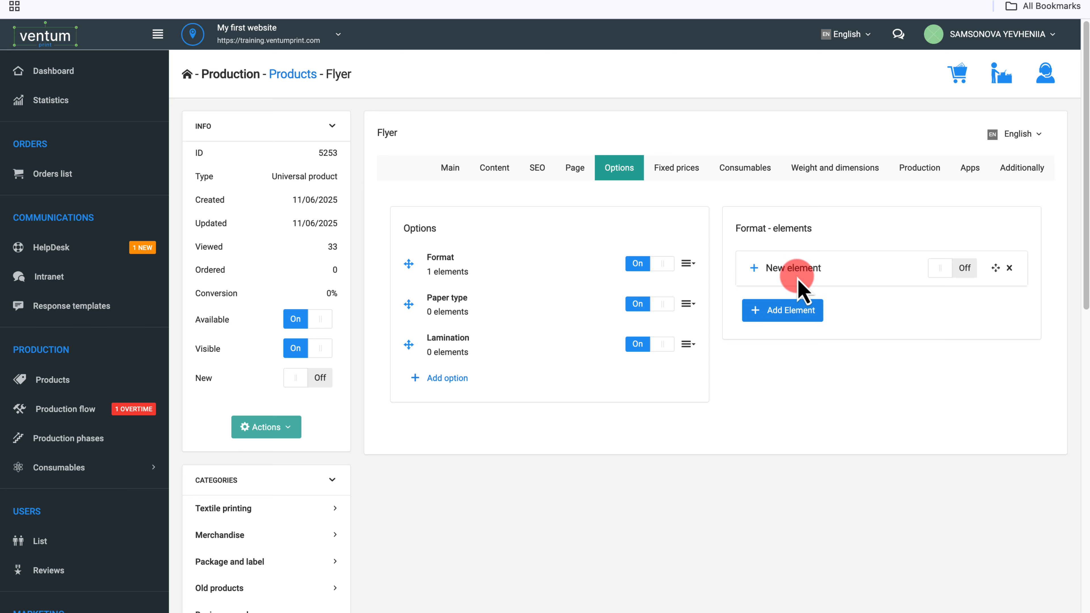
pyautogui.click(754, 268)
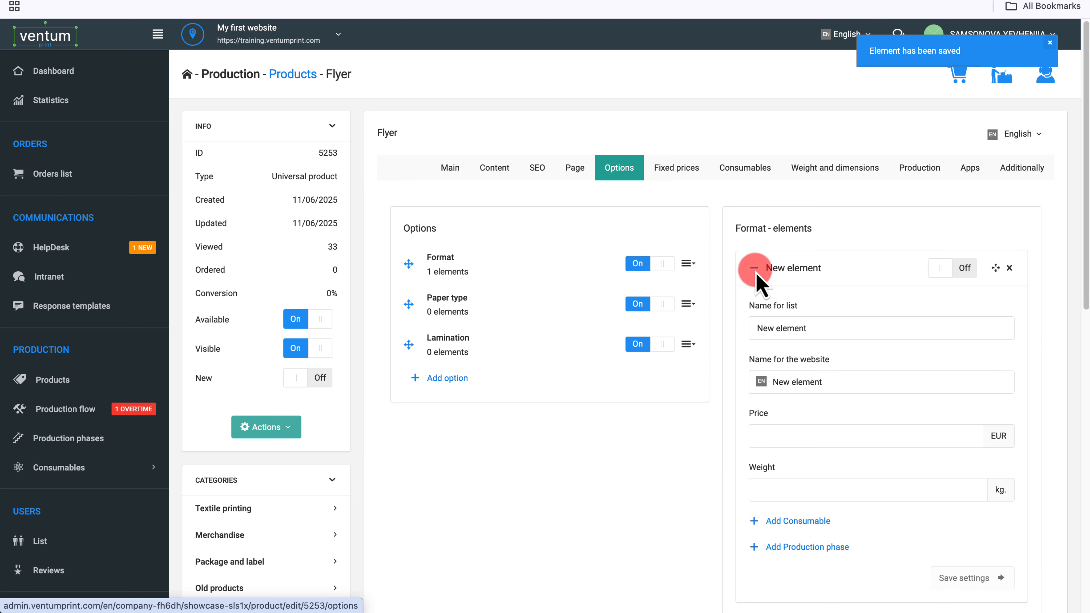
pyautogui.moveTo(834, 328); pyautogui.dragTo(723, 334)
pyautogui.write('A')
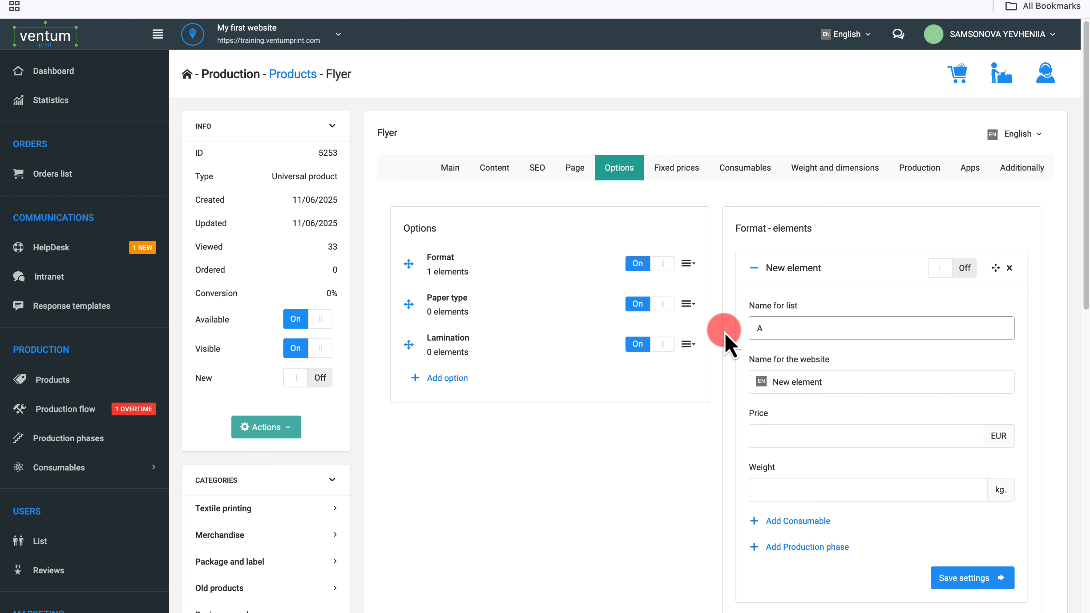
pyautogui.write('6')
pyautogui.moveTo(829, 382); pyautogui.dragTo(747, 385)
pyautogui.write('A6')
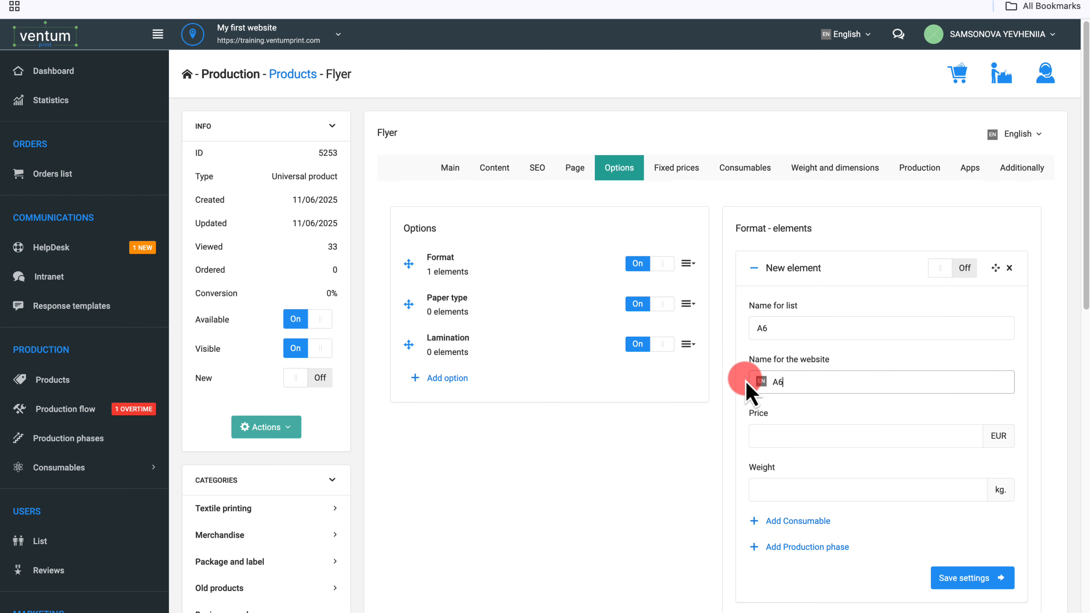
pyautogui.scroll(-1, 747, 386)
pyautogui.scroll(-5, 747, 386)
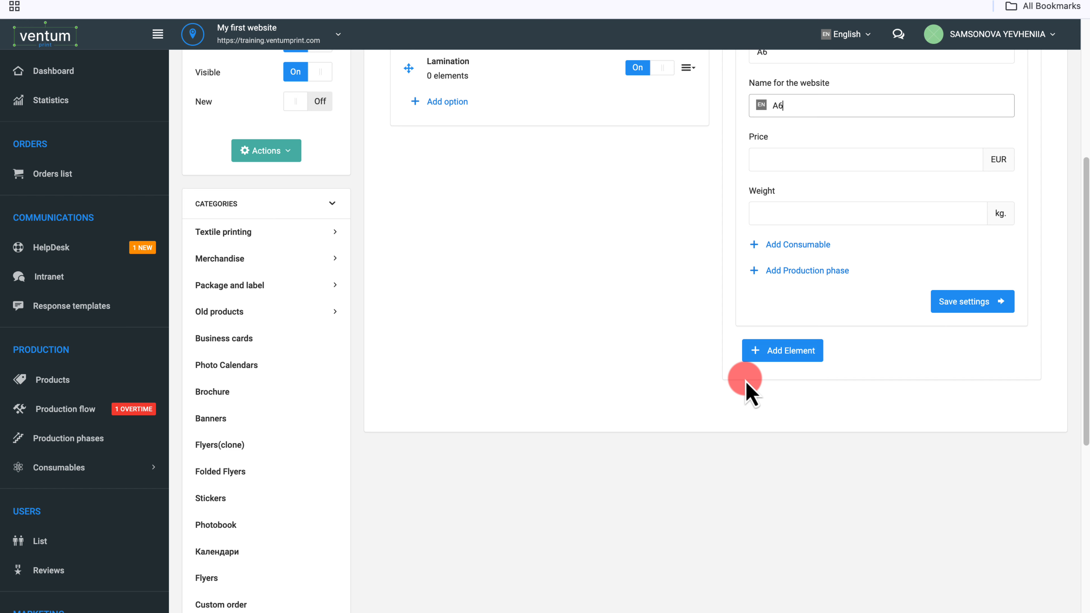
pyautogui.click(957, 303)
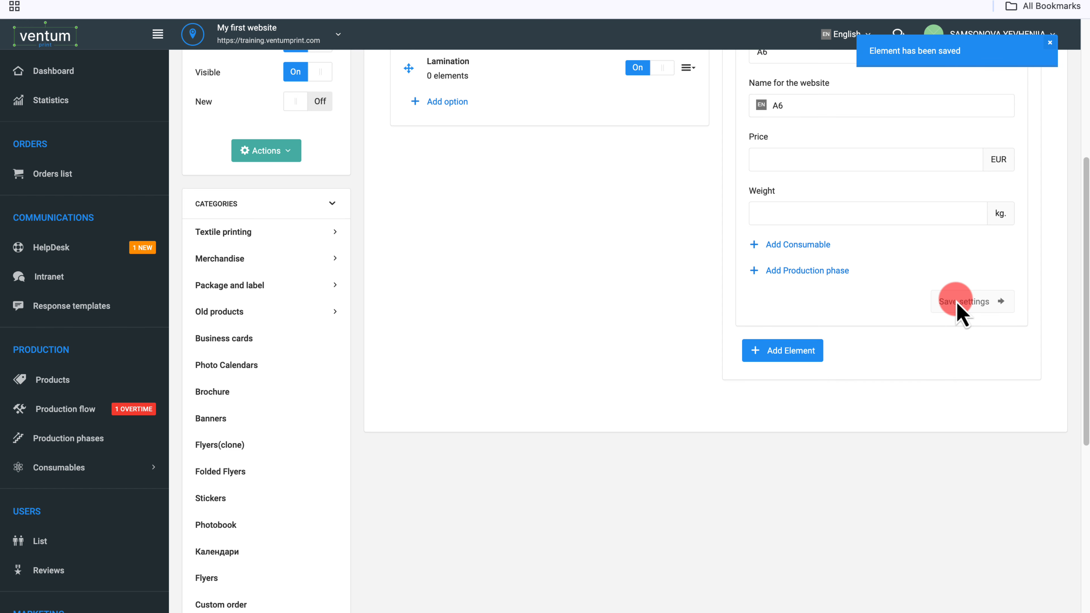
# Switch to the Flyer page on the website, reload it and check the choices of the Format option
pyautogui.click(241, 0)
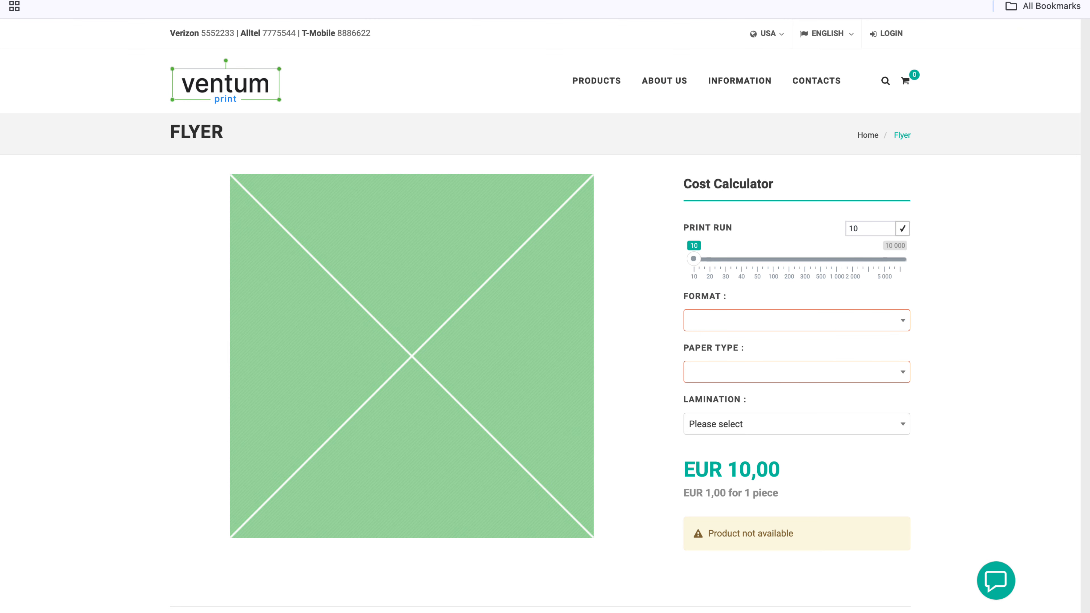
pyautogui.click(67, 0)
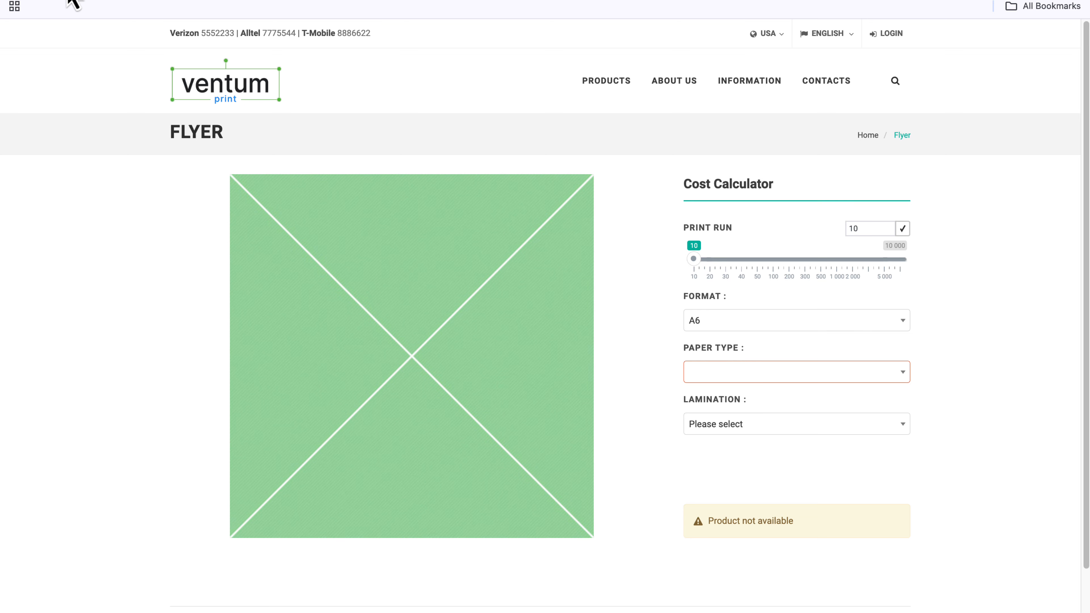
pyautogui.click(885, 322)
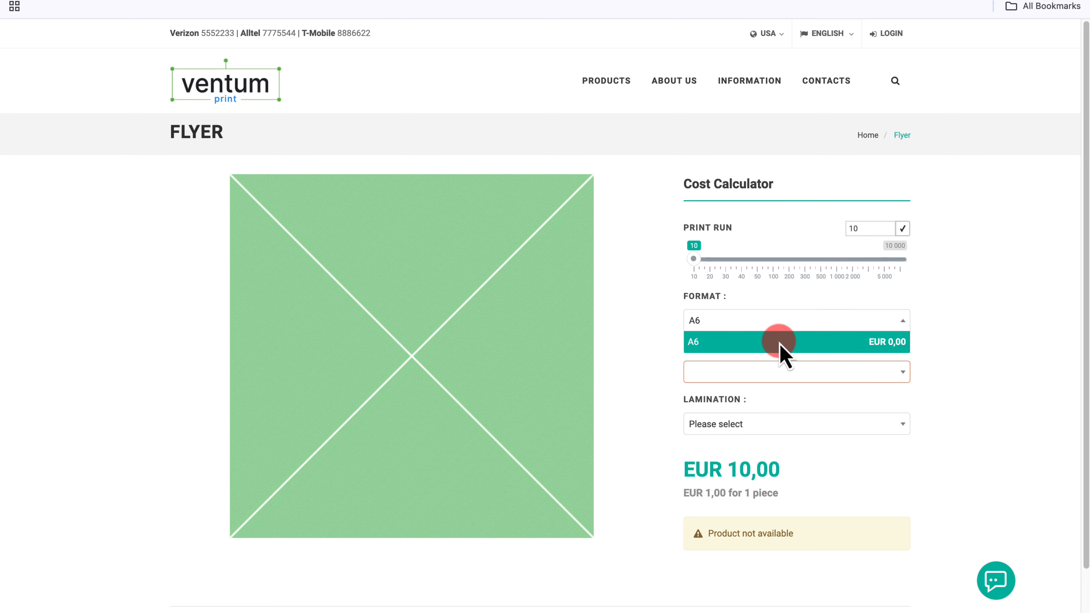
# Return to the admin panel and add a Format element named A5 for the list and the website, saving its settings
pyautogui.click(215, 0)
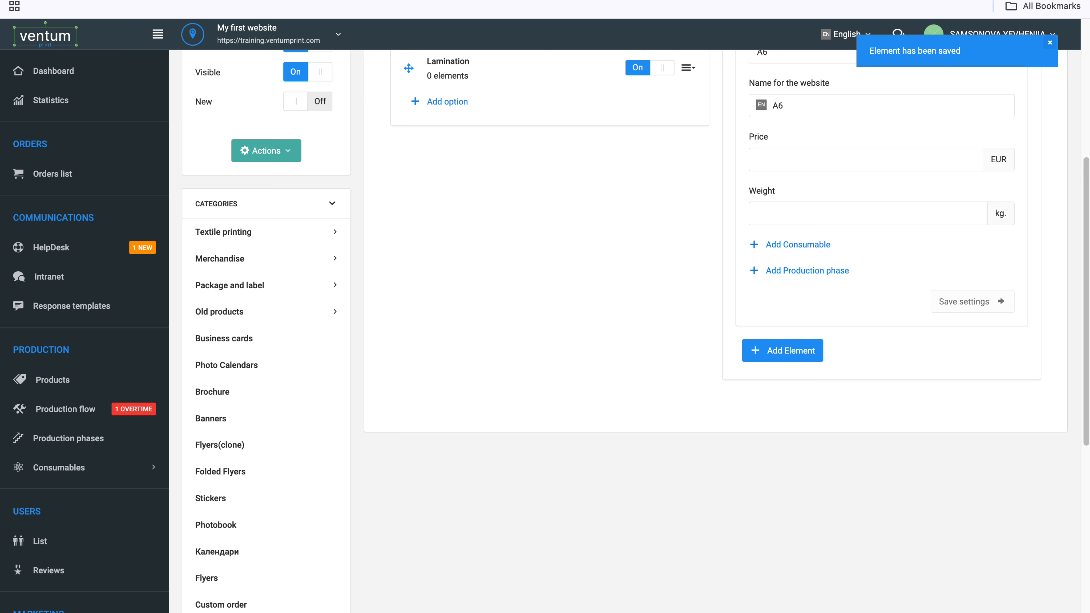
pyautogui.click(791, 355)
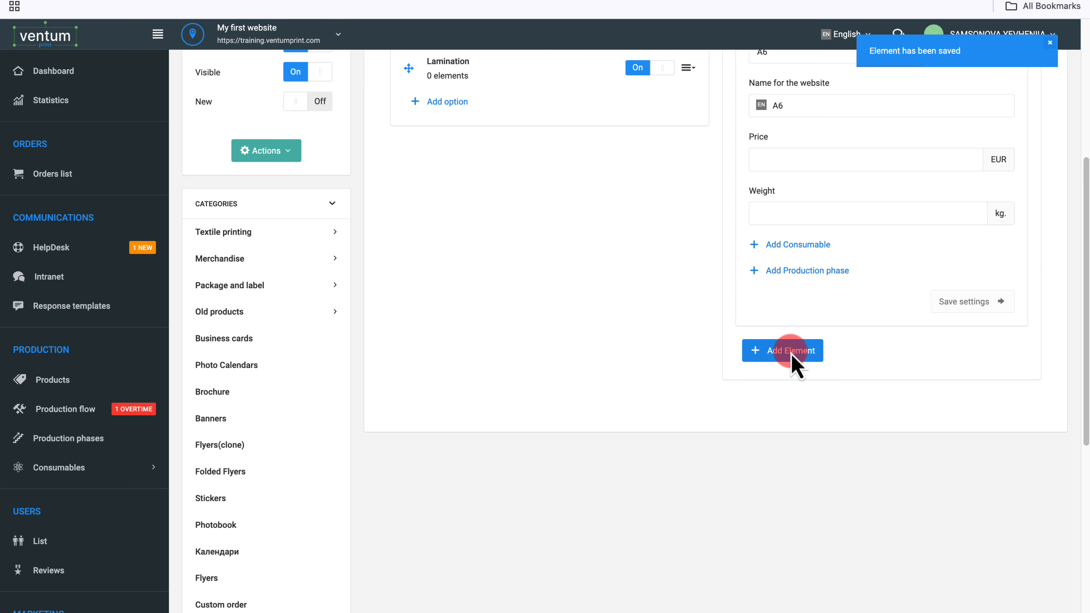
pyautogui.click(767, 358)
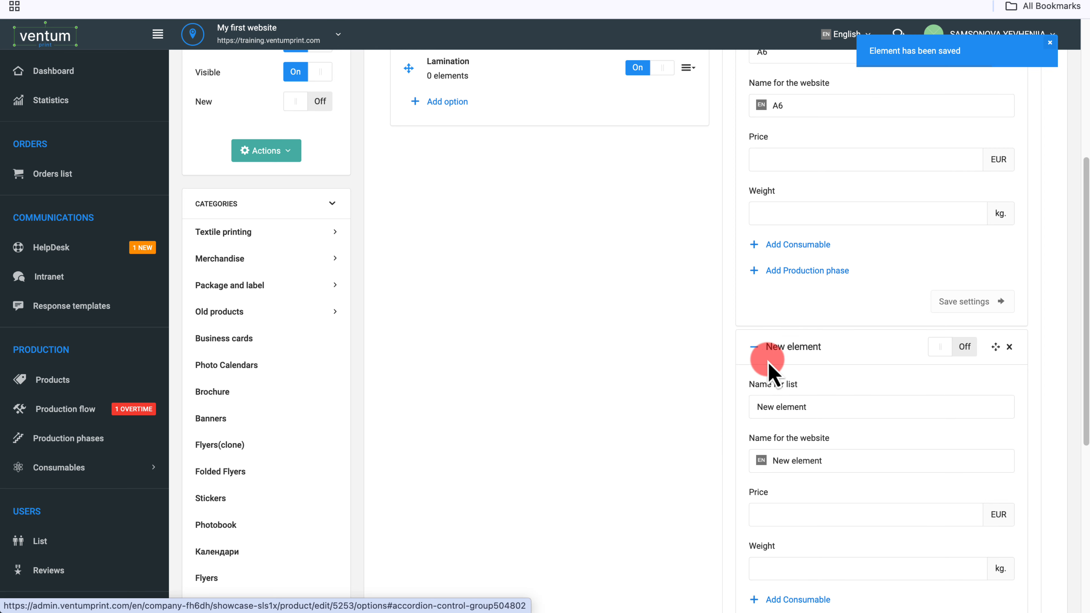
pyautogui.moveTo(817, 411); pyautogui.dragTo(747, 410)
pyautogui.write('A5')
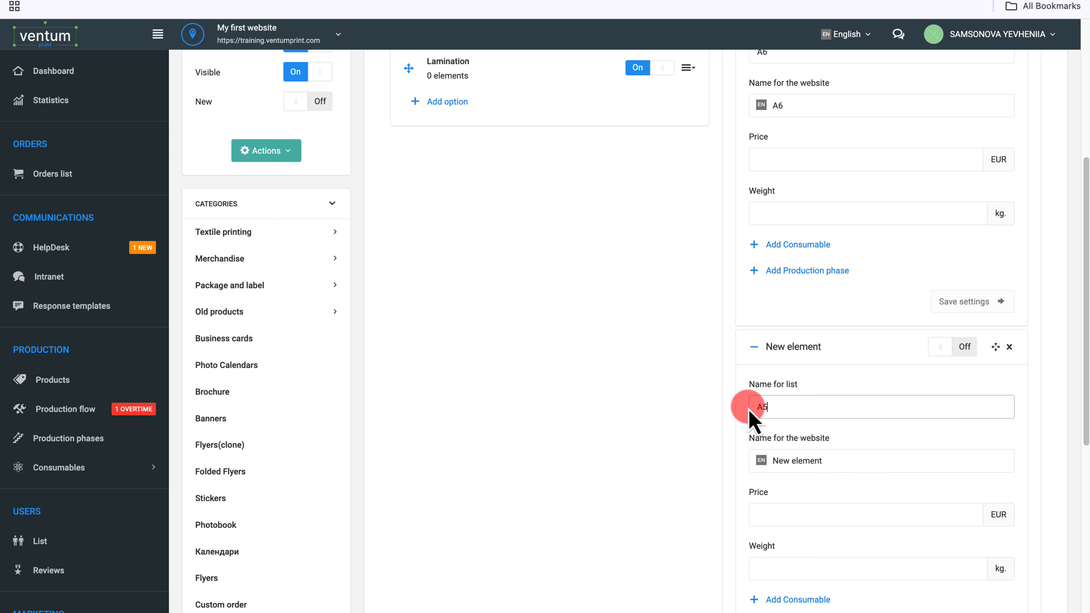
pyautogui.moveTo(818, 461); pyautogui.dragTo(735, 472)
pyautogui.write('A5')
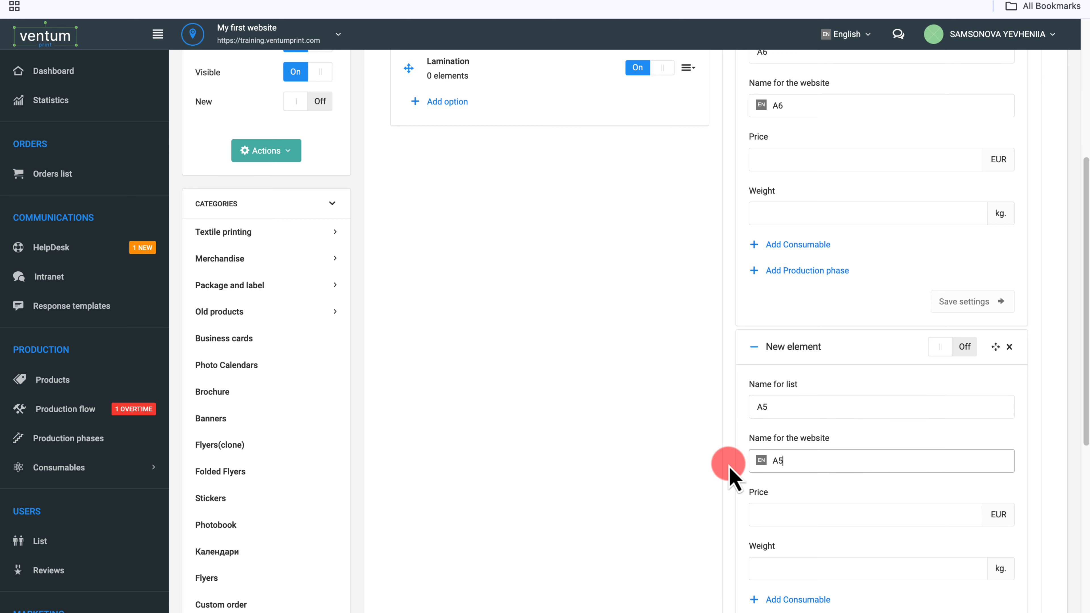
pyautogui.scroll(-5, 784, 480)
pyautogui.click(947, 366)
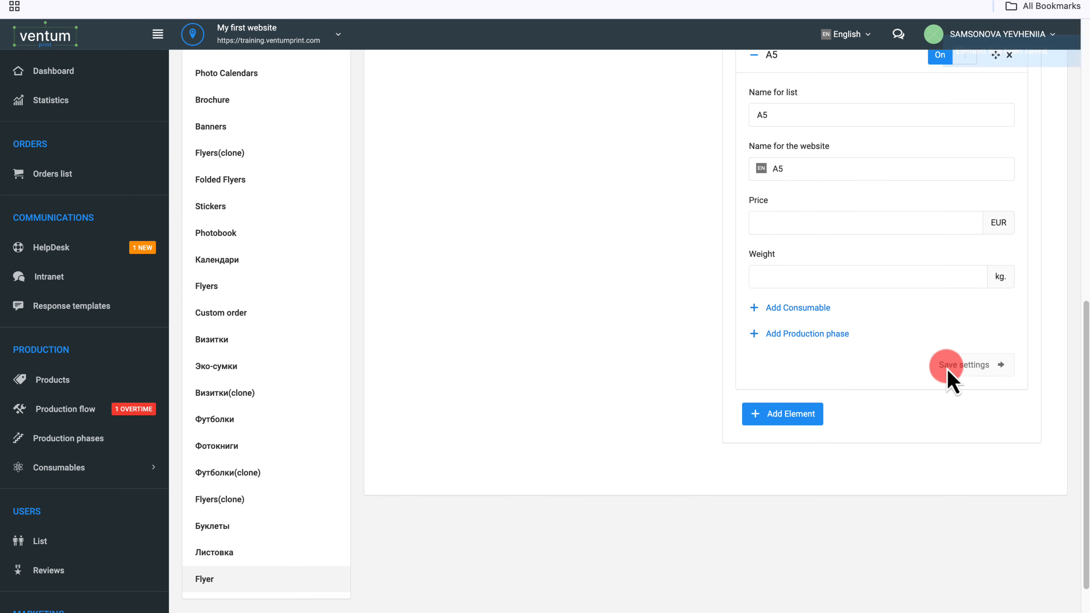
# Add another Format element, name it A4 for both the list and the website, and save it
pyautogui.click(798, 414)
pyautogui.click(754, 410)
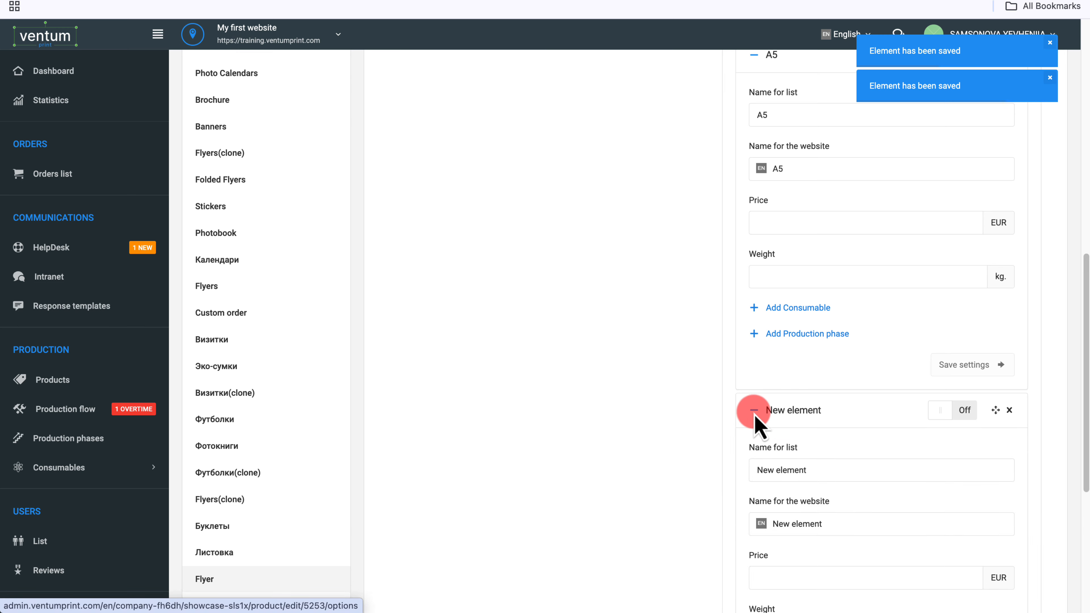
pyautogui.scroll(-5, 754, 413)
pyautogui.tripleClick(750, 189)
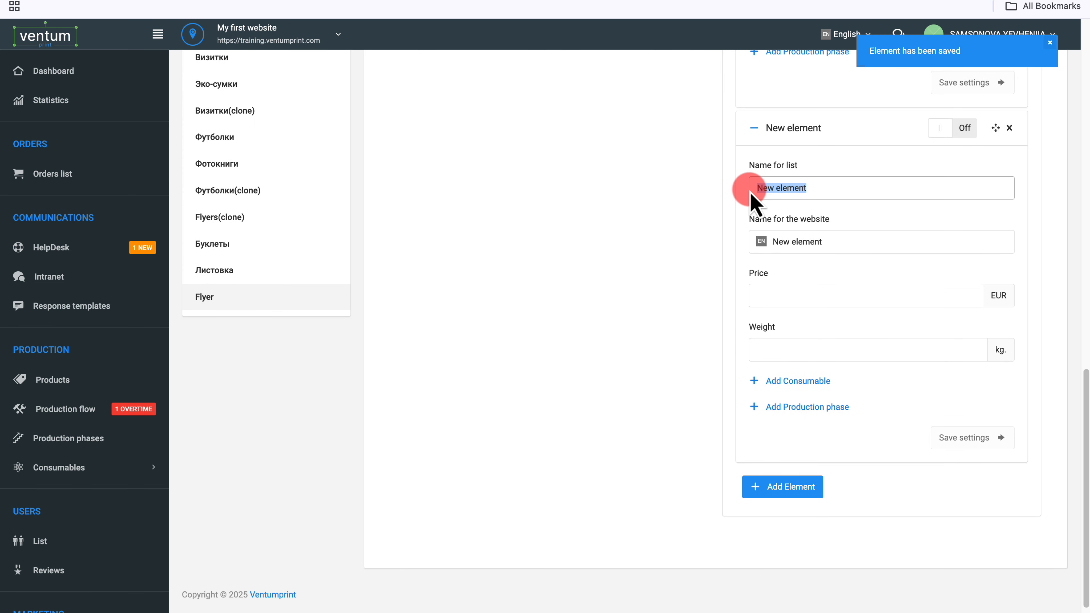
pyautogui.write('A4')
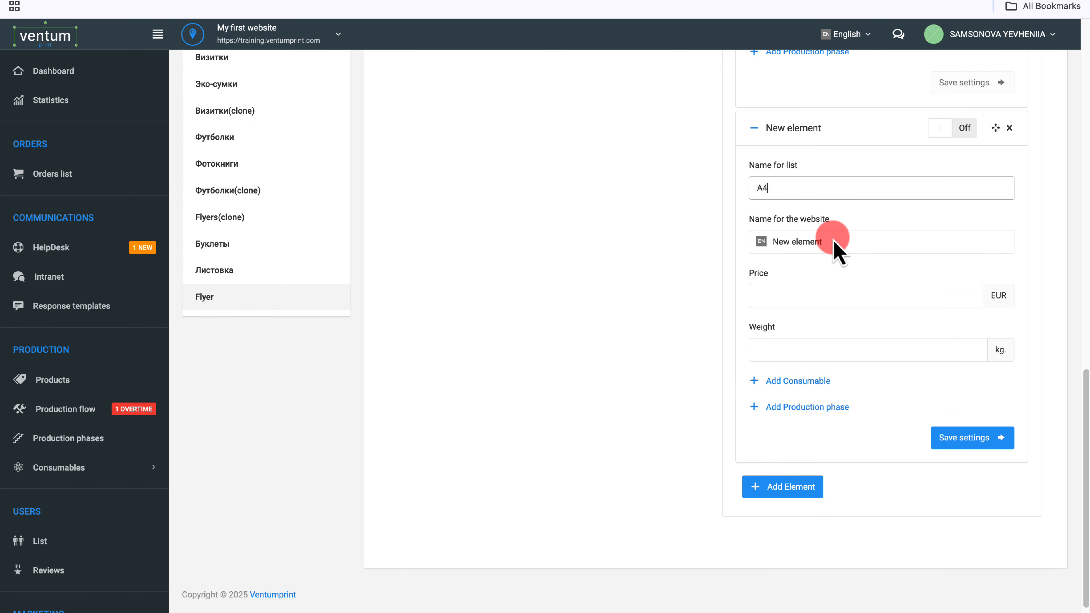
pyautogui.tripleClick(746, 242)
pyautogui.write('A4')
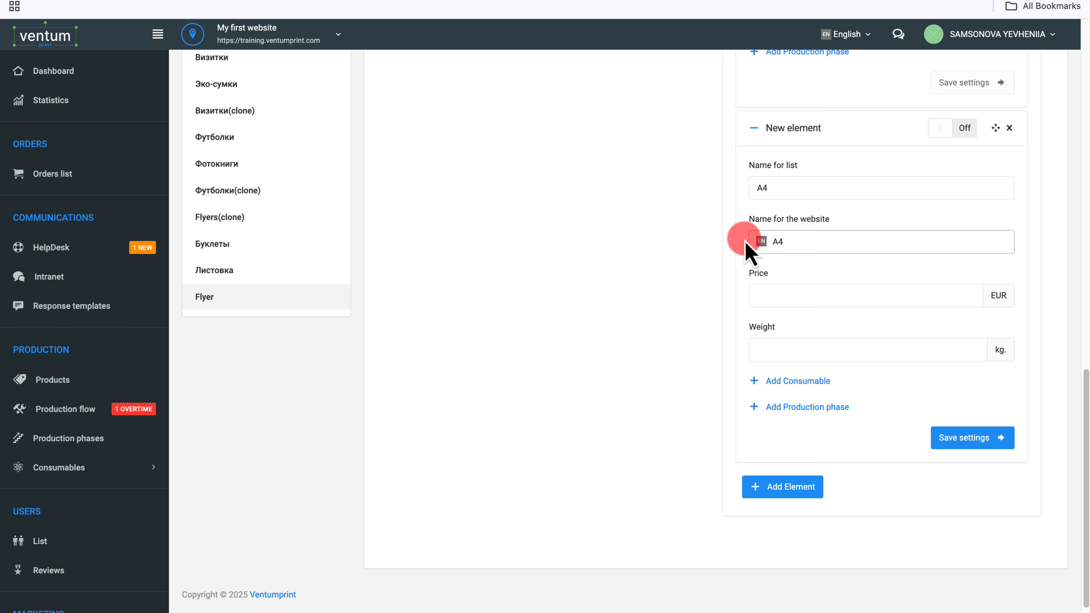
pyautogui.click(963, 440)
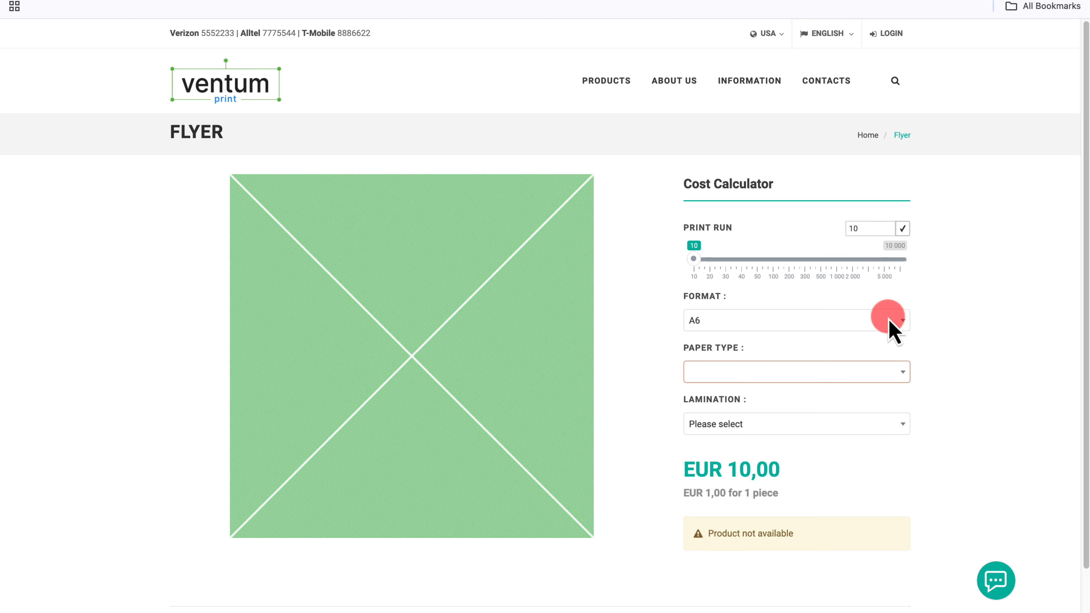
# Check the Format choices in the website's cost calculator and select A6
pyautogui.click(895, 331)
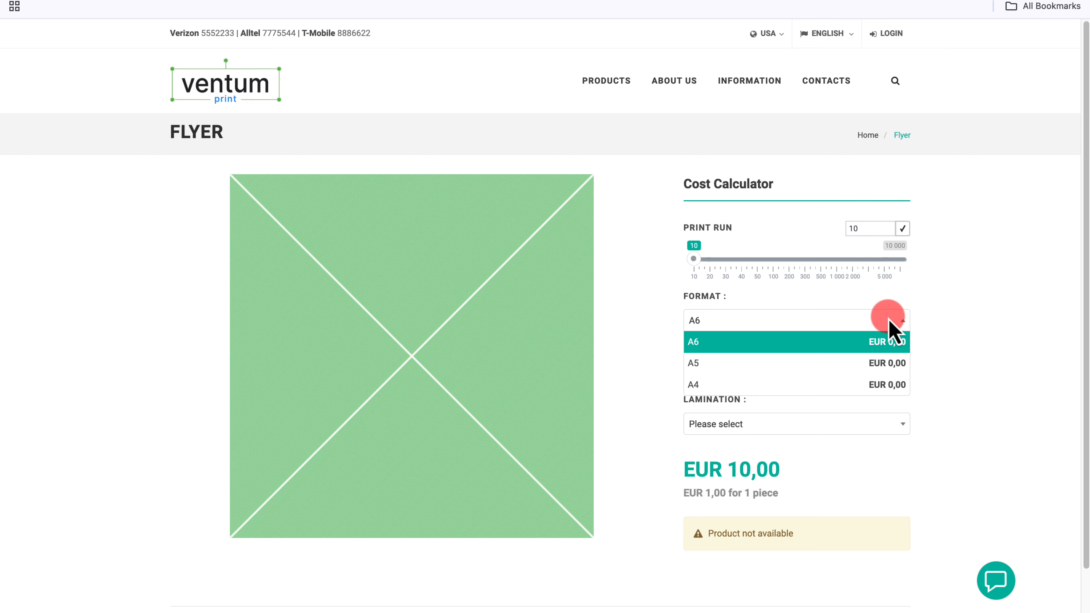
pyautogui.click(835, 343)
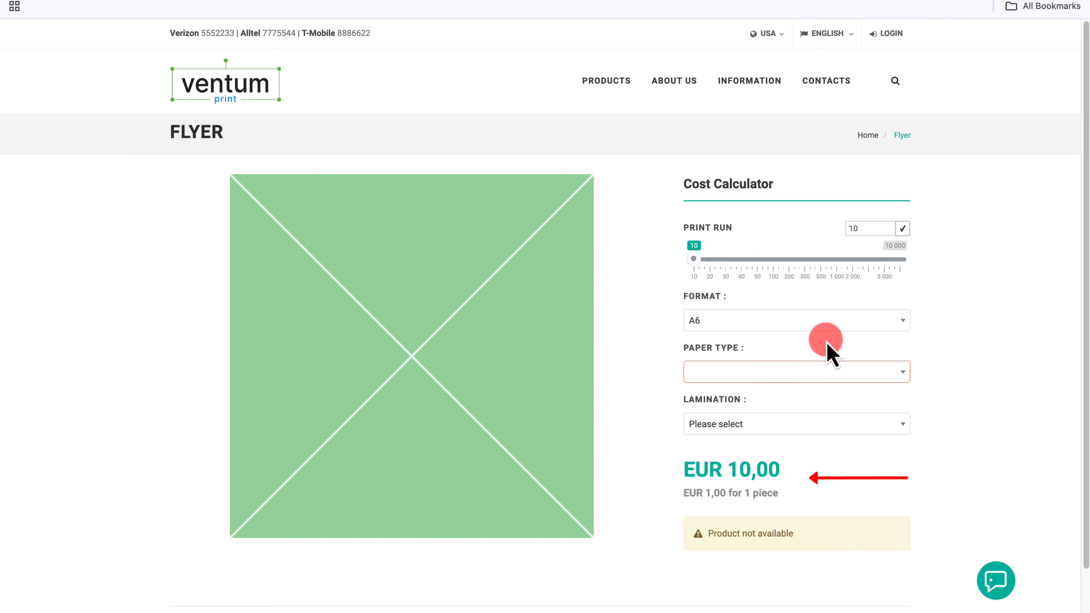
# Open the settings of the Format option in the admin panel and examine its cost calculation type and coefficients
pyautogui.click(687, 254)
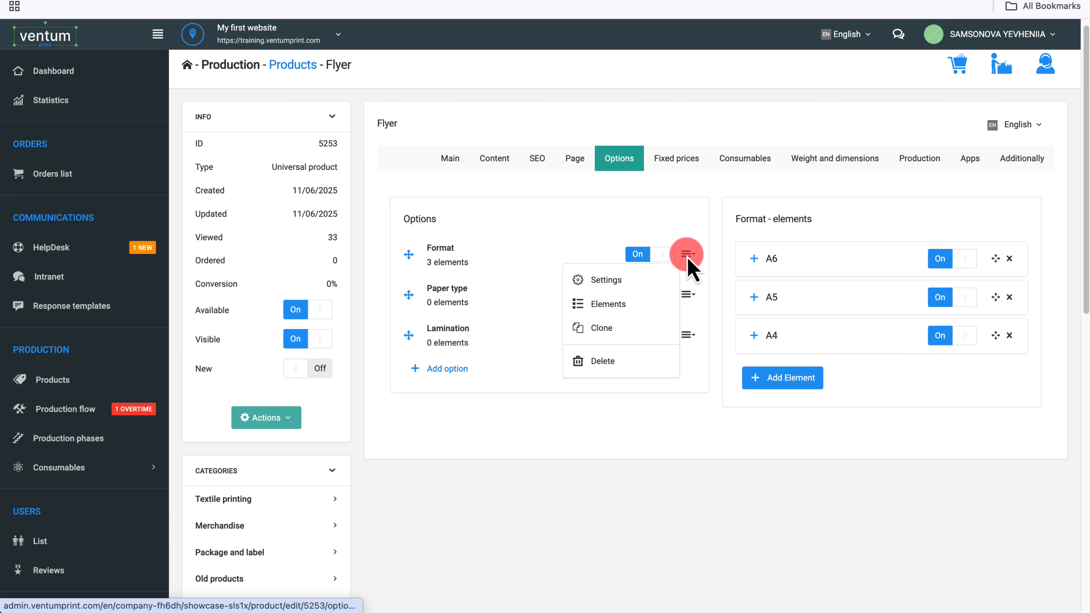
pyautogui.click(650, 281)
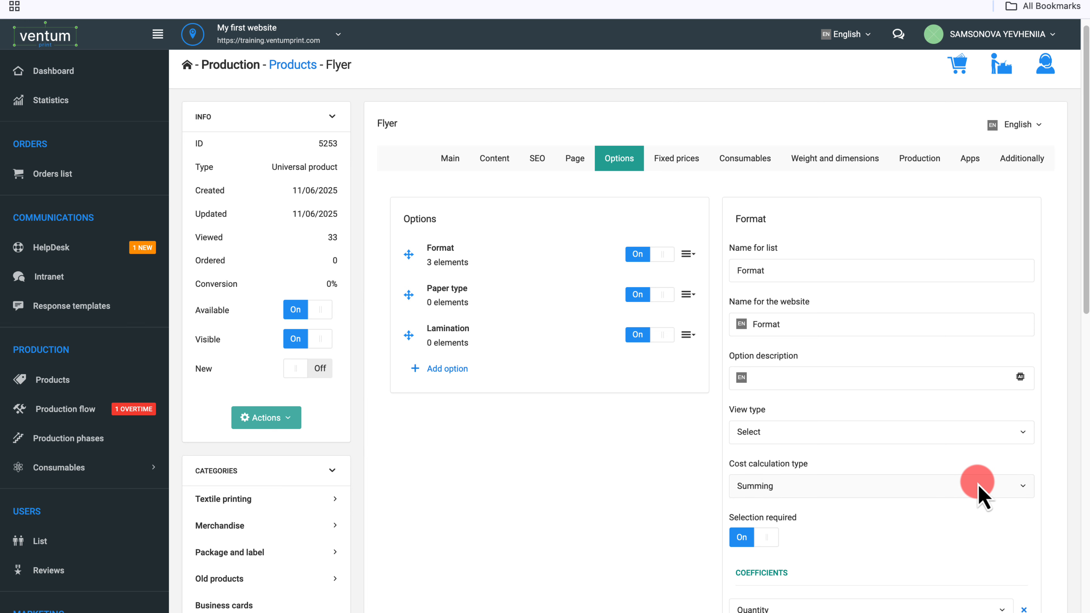
pyautogui.scroll(-5, 979, 488)
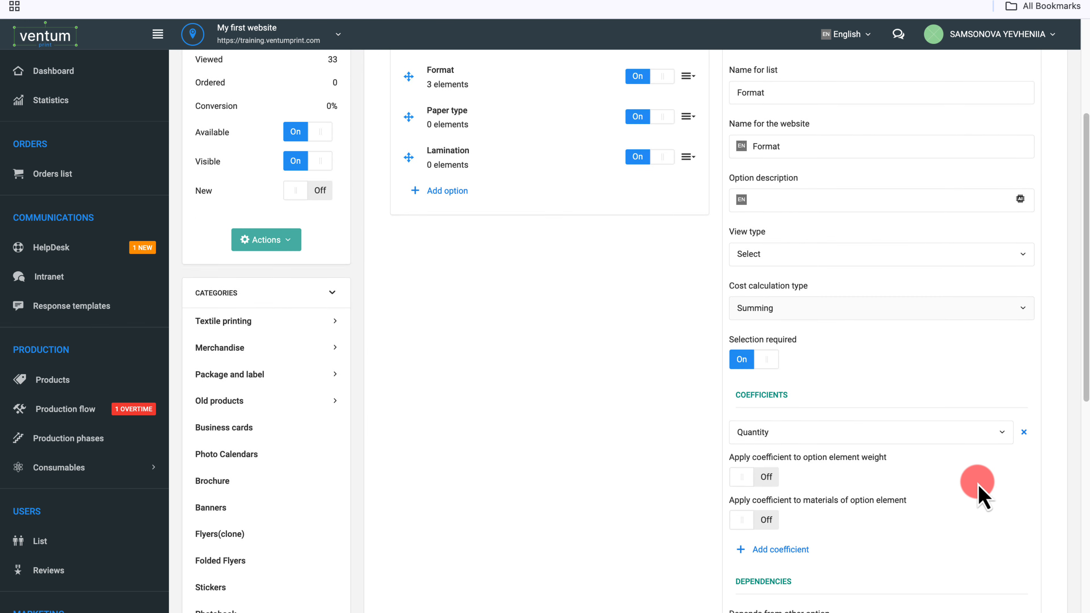
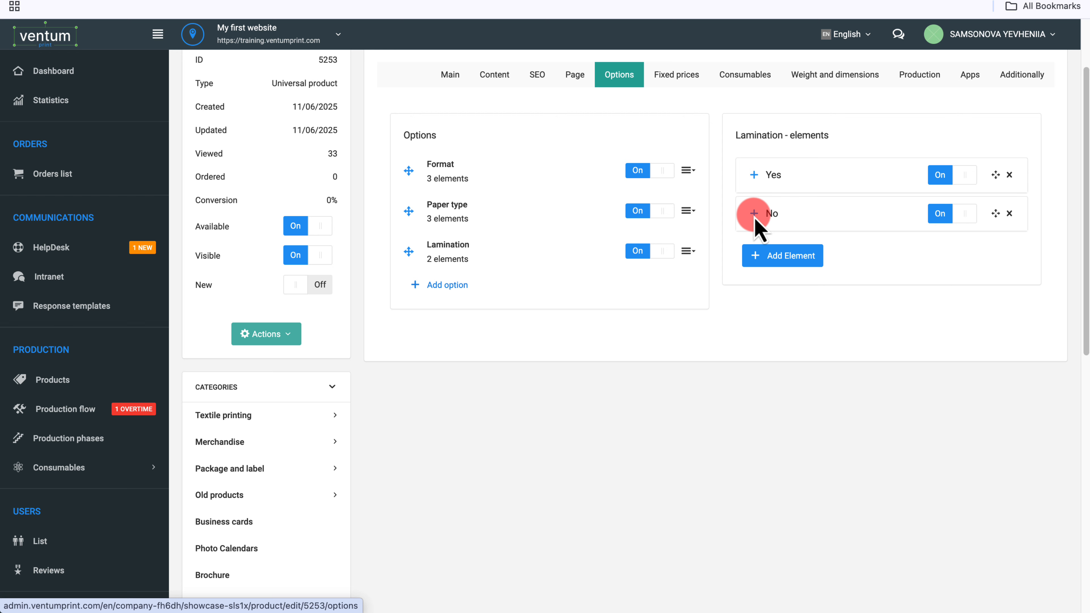
# Move the No element above the Yes element in the Lamination option
pyautogui.click(996, 214)
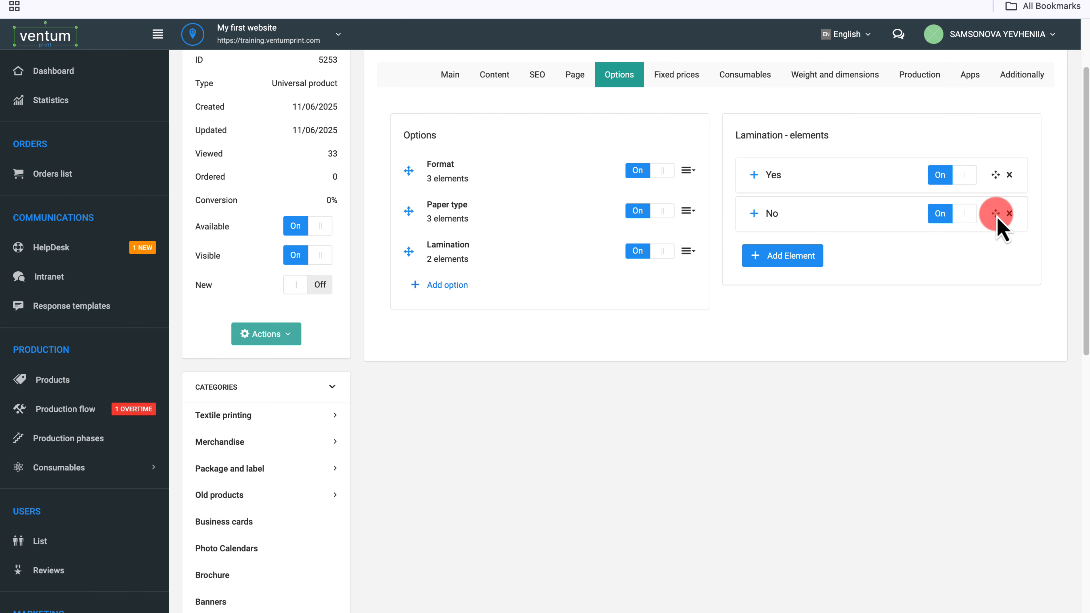
pyautogui.moveTo(996, 214); pyautogui.dragTo(995, 150)
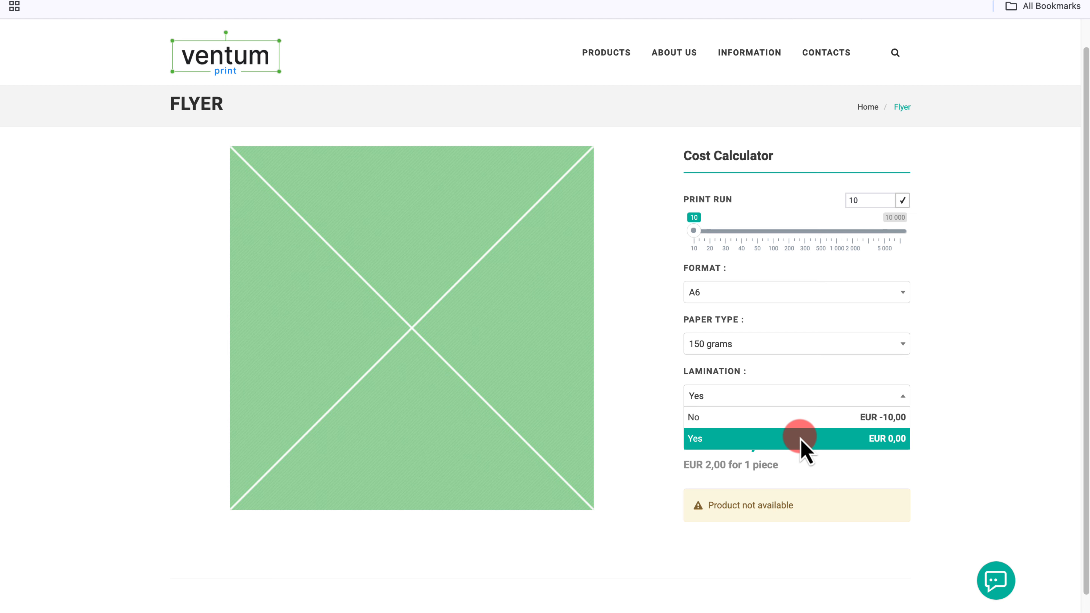
# Rename the Lamination option's Yes element to "Gloss lamination" for both the list and the website, and save it
pyautogui.click(686, 251)
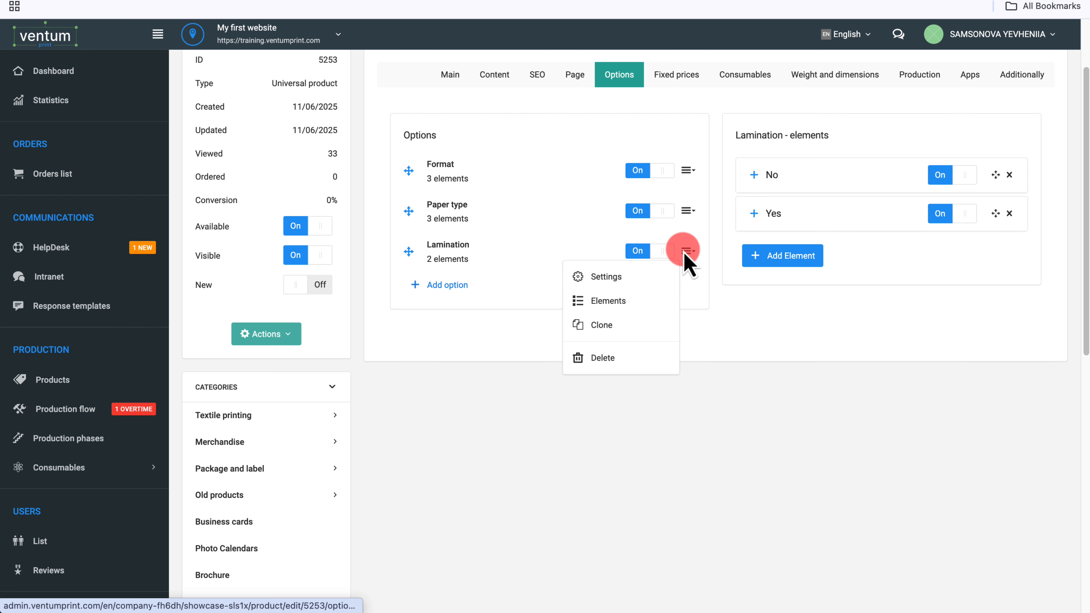
pyautogui.click(658, 306)
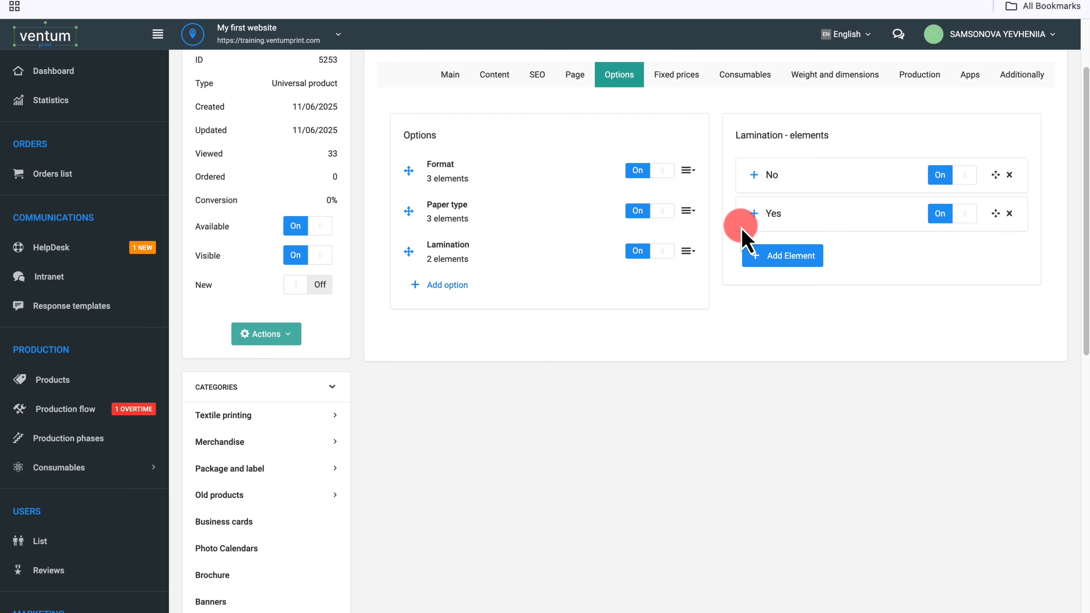
pyautogui.click(754, 213)
pyautogui.moveTo(784, 275); pyautogui.dragTo(731, 275)
pyautogui.write('Glo')
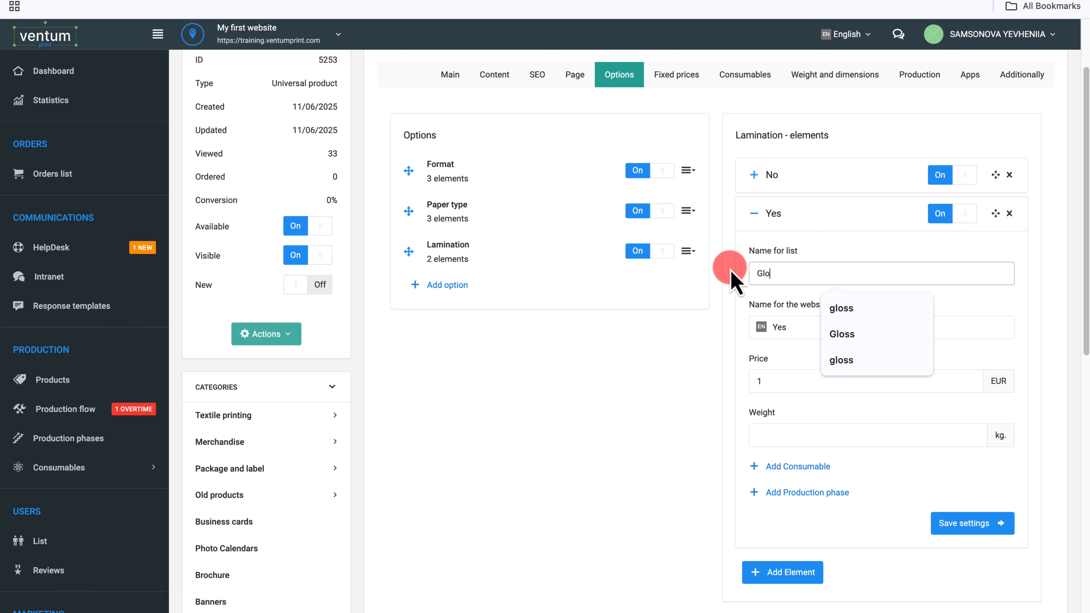
pyautogui.write('ss lamination')
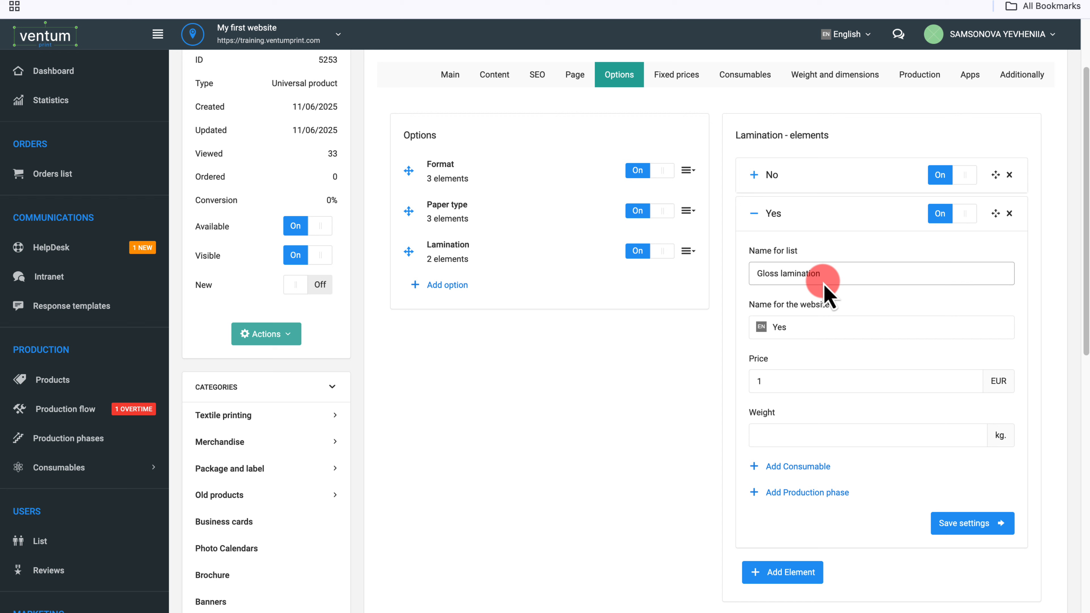
pyautogui.moveTo(821, 276); pyautogui.dragTo(739, 277)
pyautogui.hotkey('ctrl', 'c')
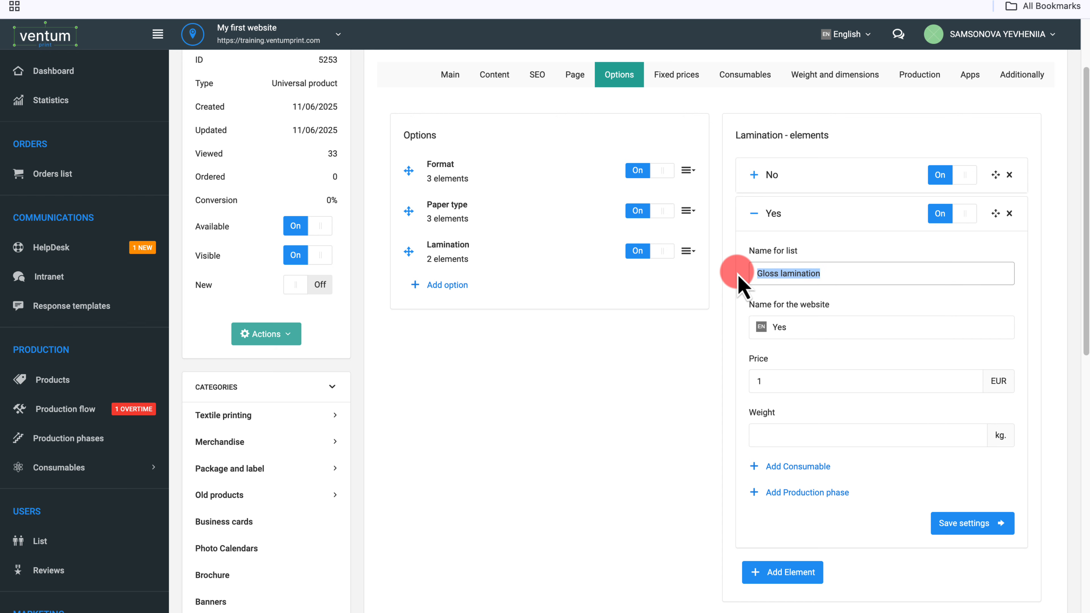
pyautogui.doubleClick(815, 330)
pyautogui.hotkey('ctrl', 'v')
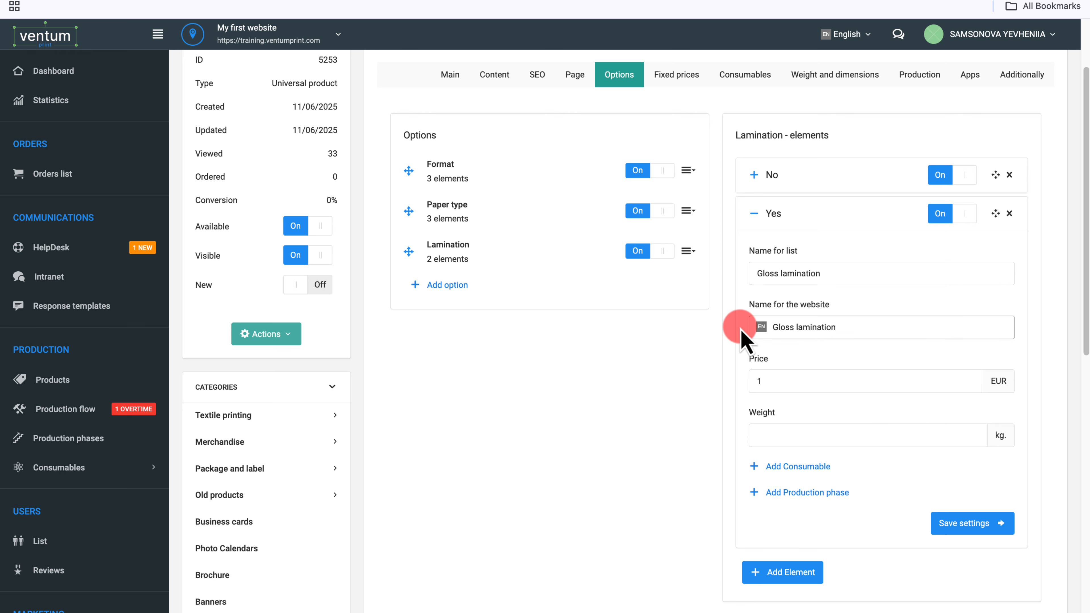
pyautogui.click(978, 523)
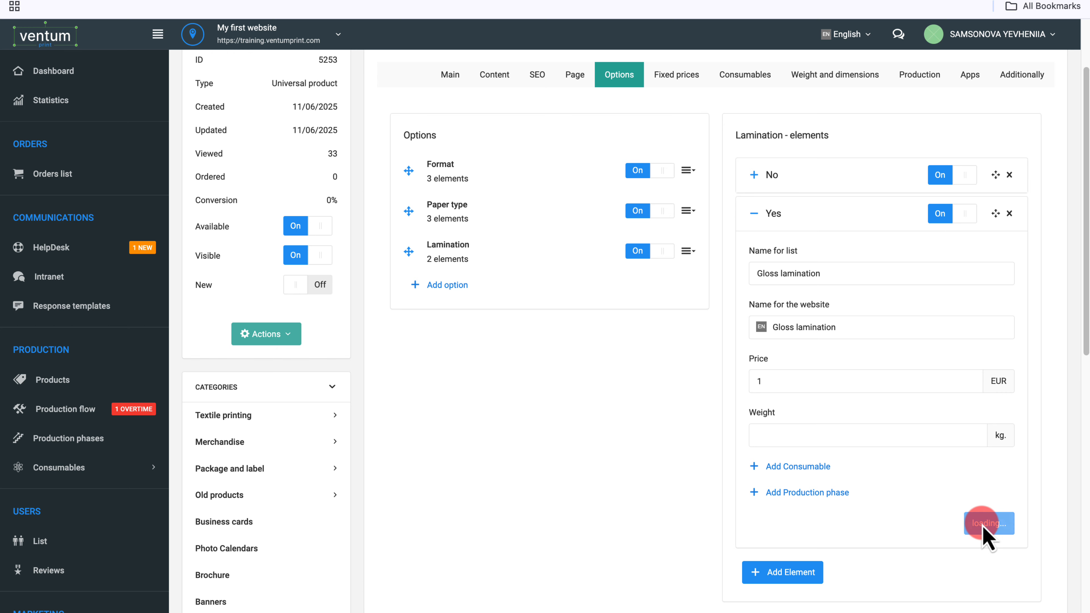
# Add a new element to the Lamination option and name it "Matt lamination" for both the list and the website
pyautogui.scroll(-6, 980, 521)
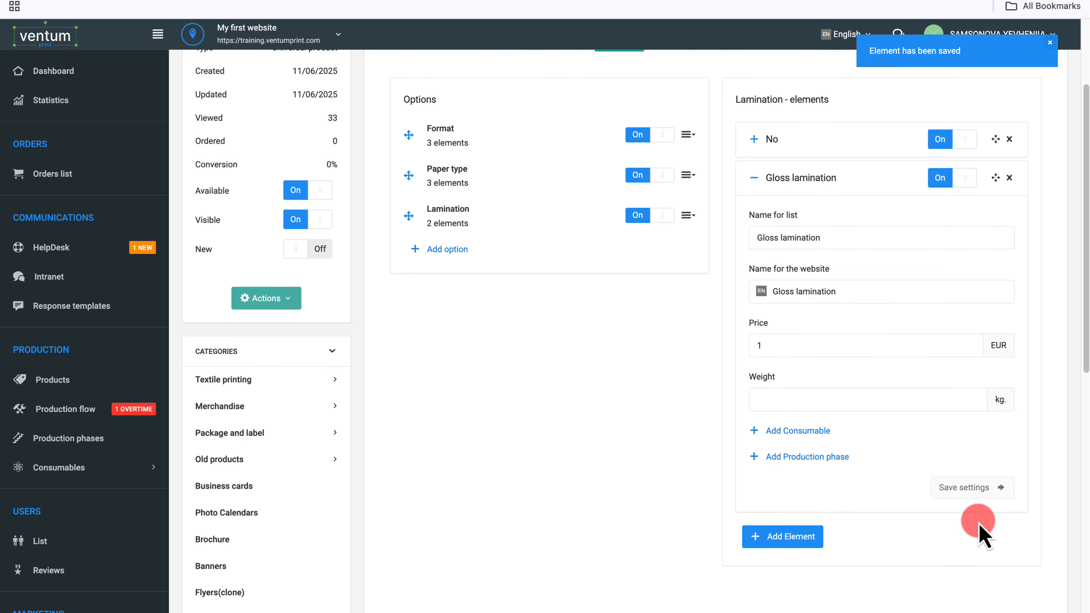
pyautogui.click(786, 320)
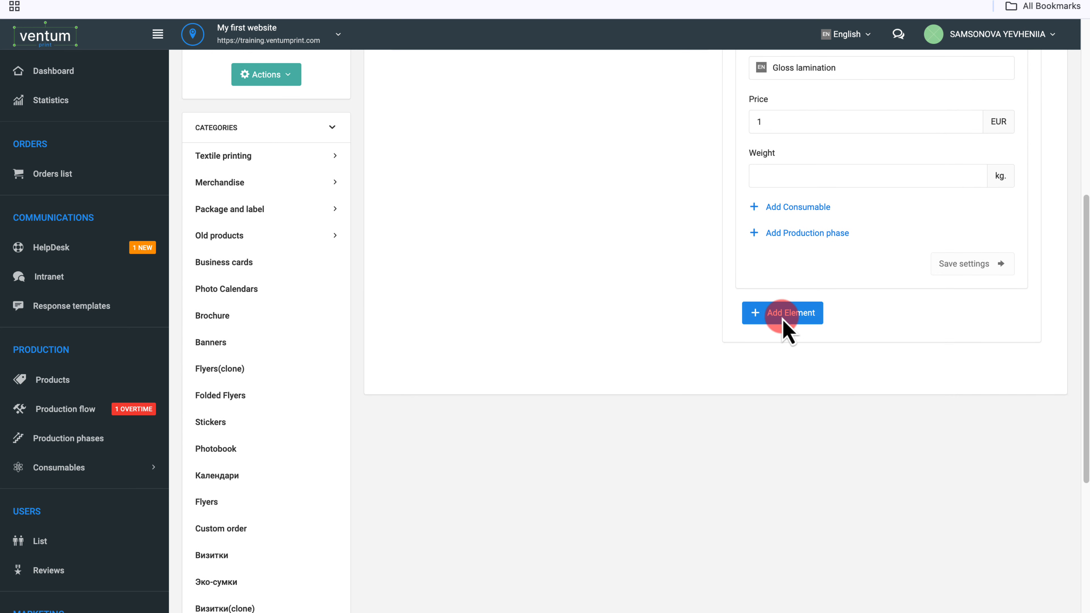
pyautogui.click(754, 312)
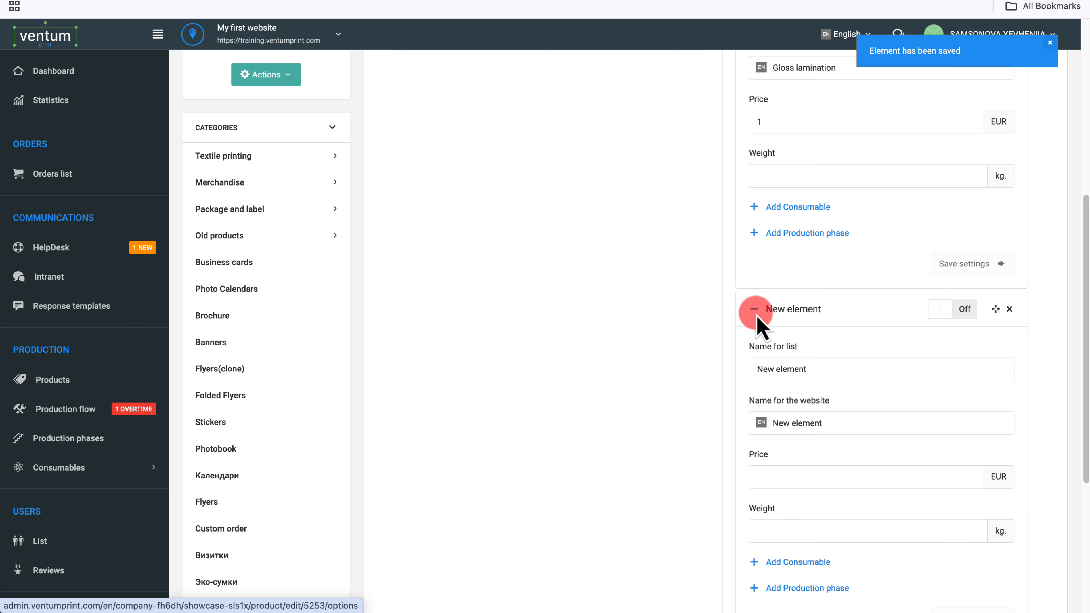
pyautogui.moveTo(820, 371); pyautogui.dragTo(737, 372)
pyautogui.press('BackSpace')
pyautogui.write('Matt lamination')
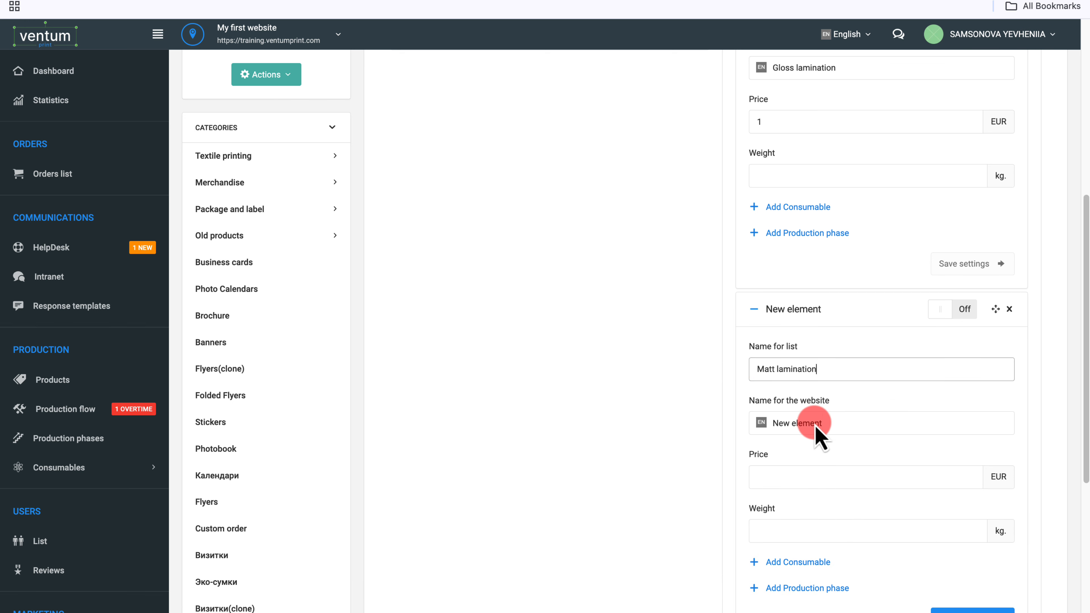
pyautogui.moveTo(818, 418); pyautogui.dragTo(713, 421)
pyautogui.write('Matt lamination')
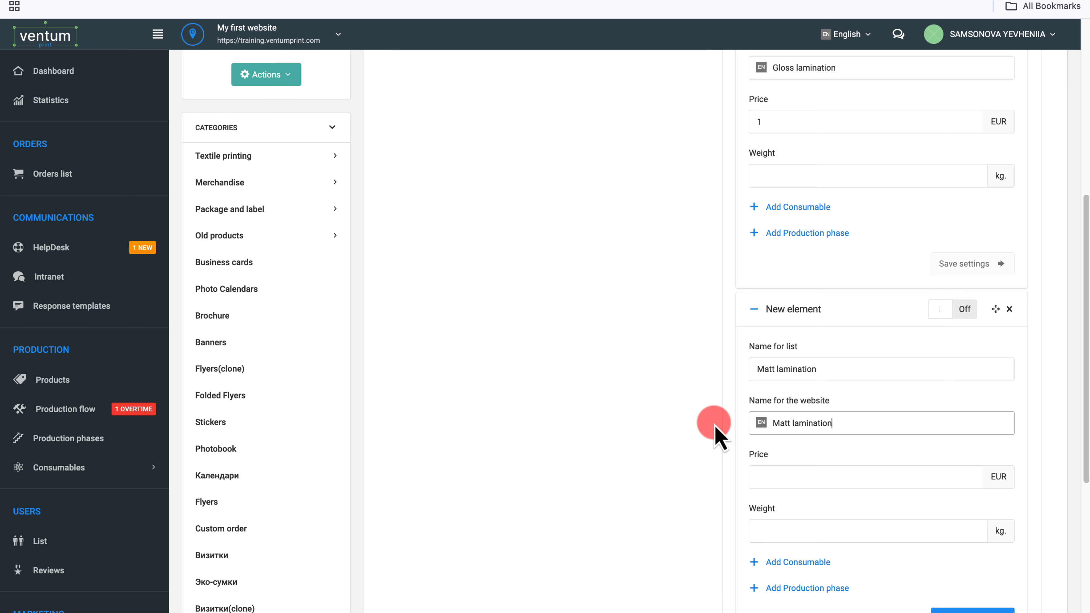
# Set the Matt lamination element's price to 1 EUR and save its settings
pyautogui.click(757, 476)
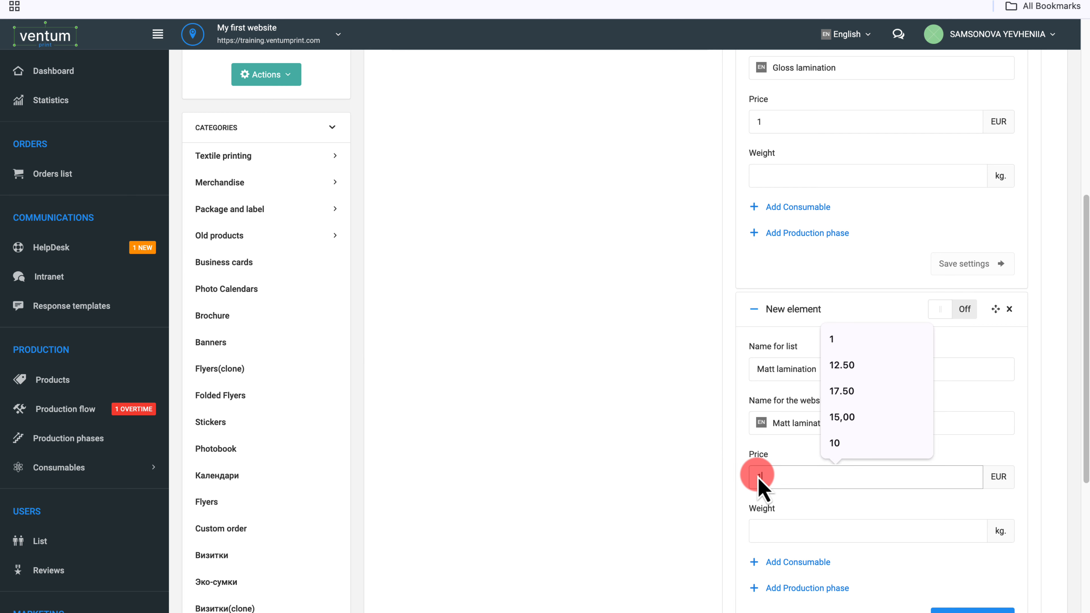
pyautogui.click(869, 340)
pyautogui.scroll(-5, 870, 351)
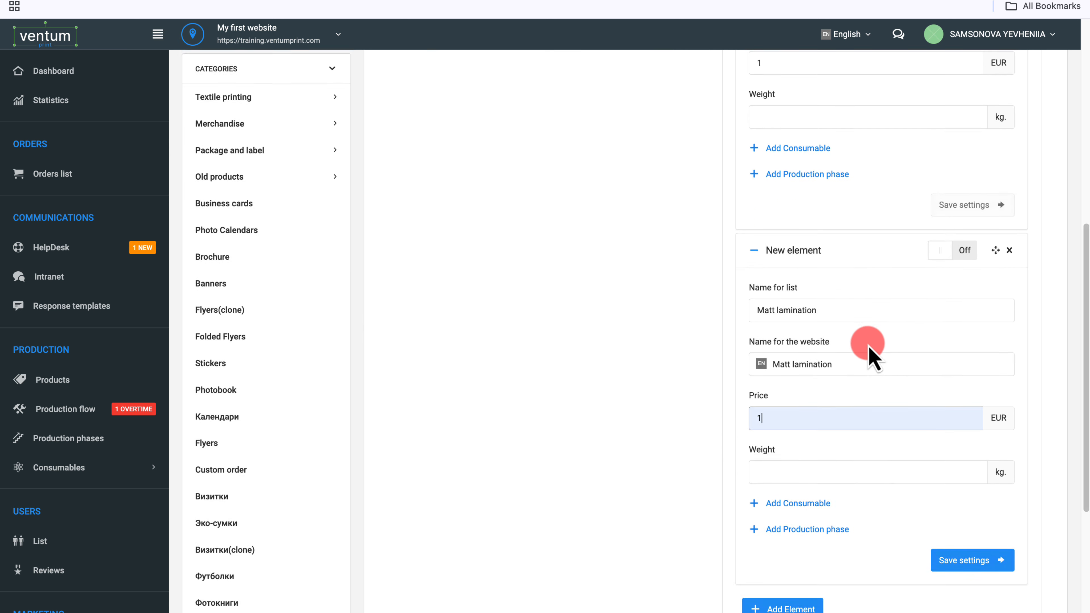
pyautogui.click(953, 372)
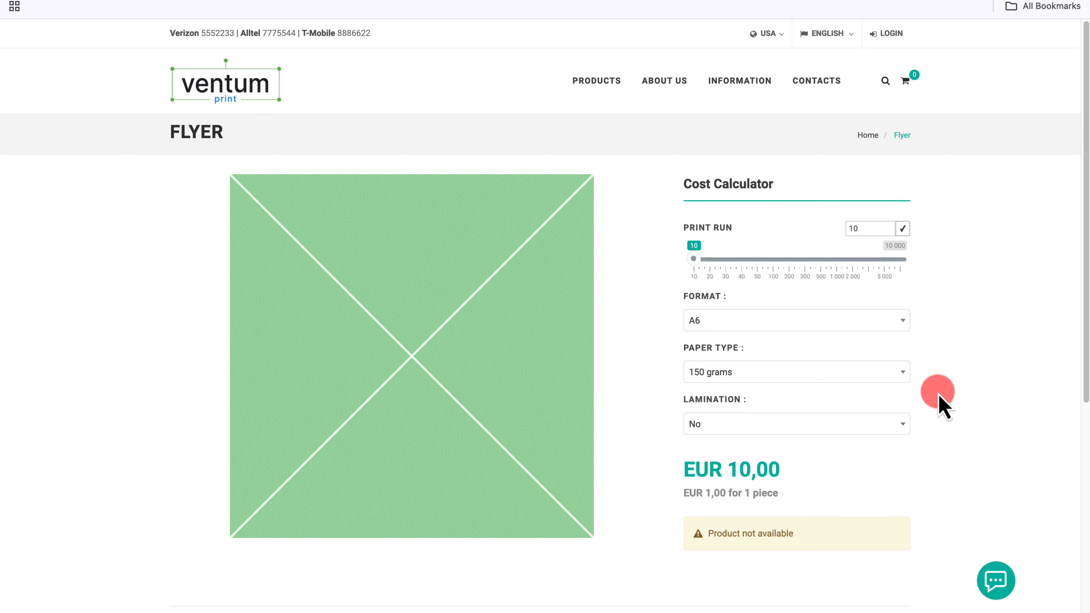
# Check the Gloss and Matt lamination choices in the website's cost calculator
pyautogui.click(897, 425)
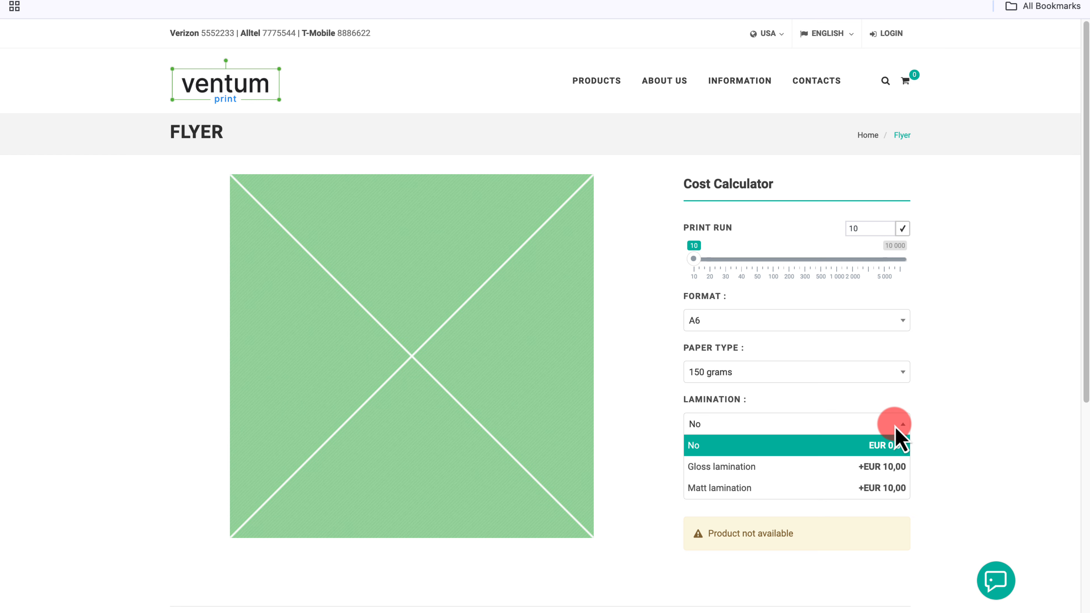
pyautogui.click(816, 466)
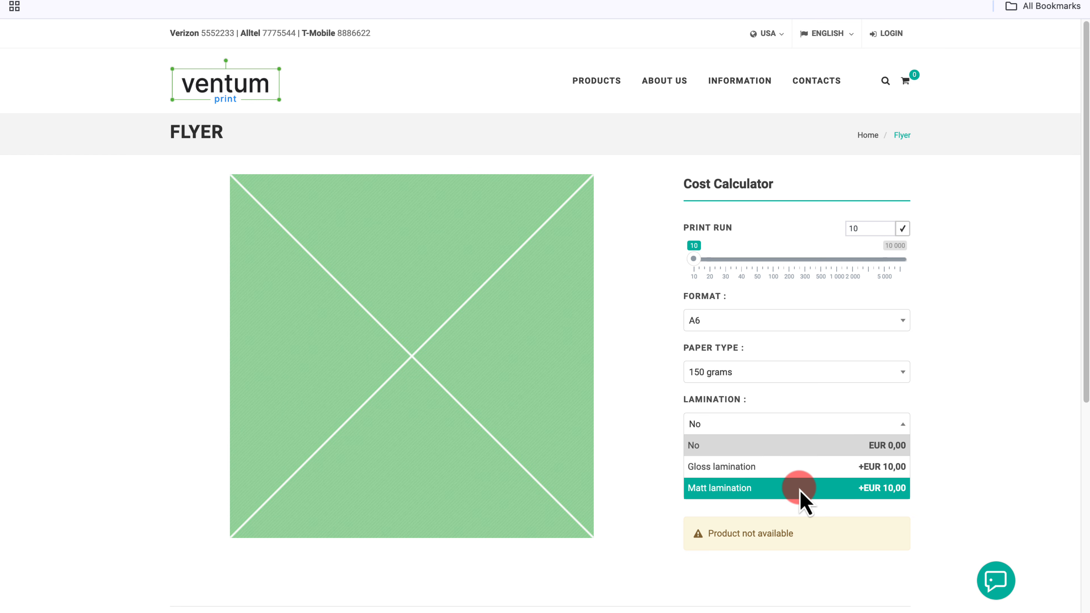
pyautogui.click(800, 489)
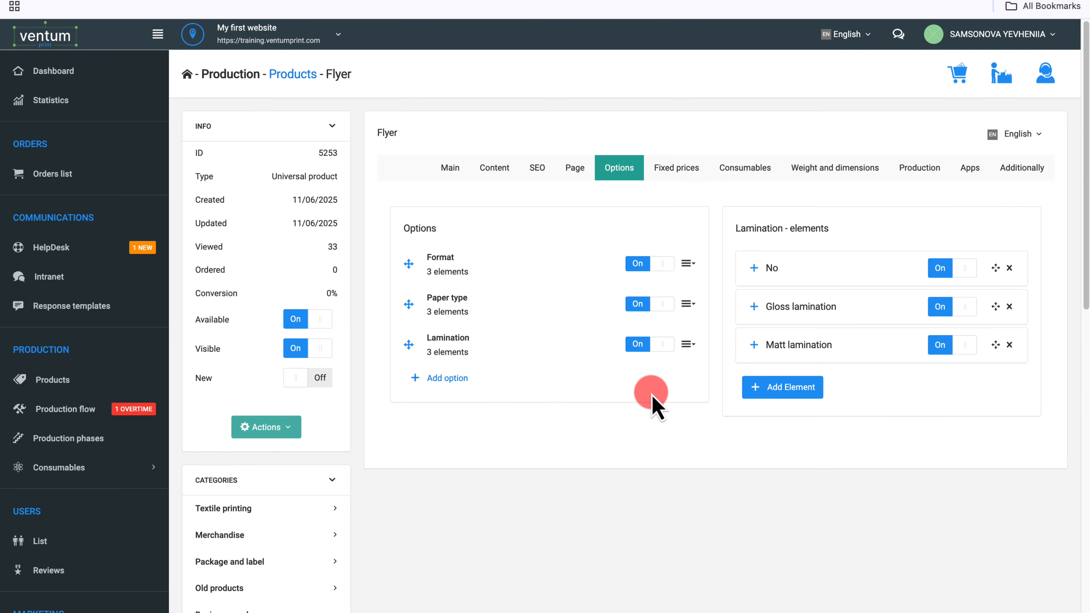
# Disable the Matt lamination element and rename the Gloss lamination element to "Yes" for both the list and the website
pyautogui.click(968, 346)
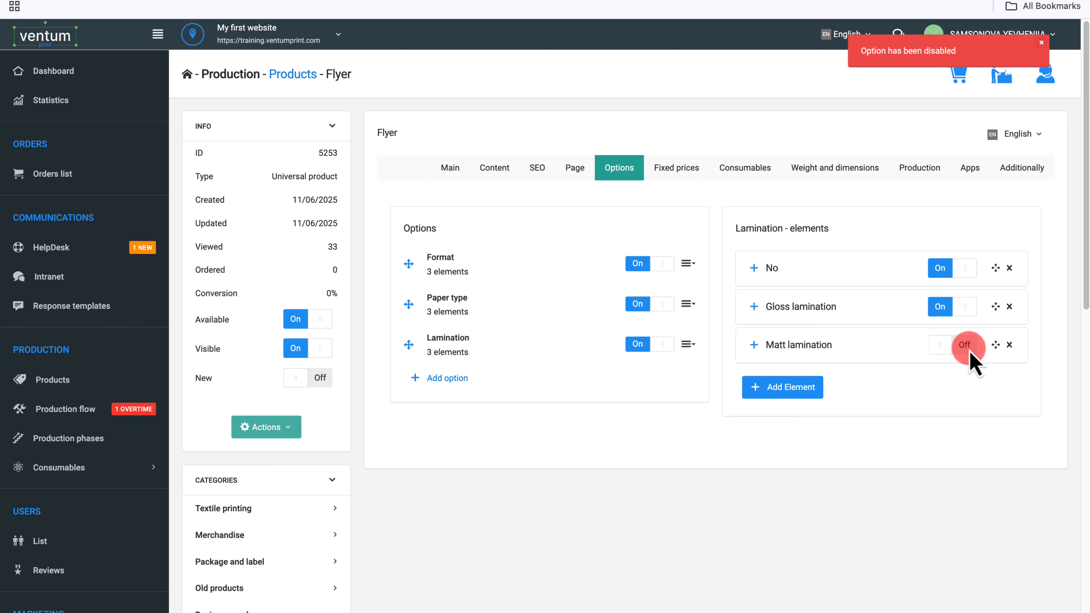
pyautogui.click(754, 306)
pyautogui.moveTo(836, 367); pyautogui.dragTo(724, 365)
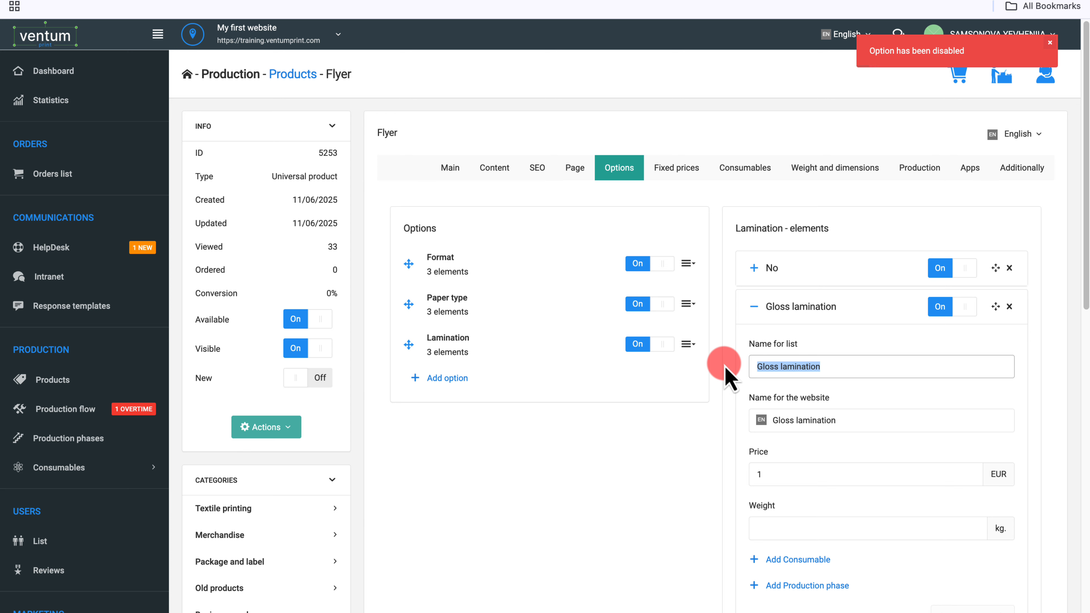
pyautogui.write('Yes')
pyautogui.click(789, 420)
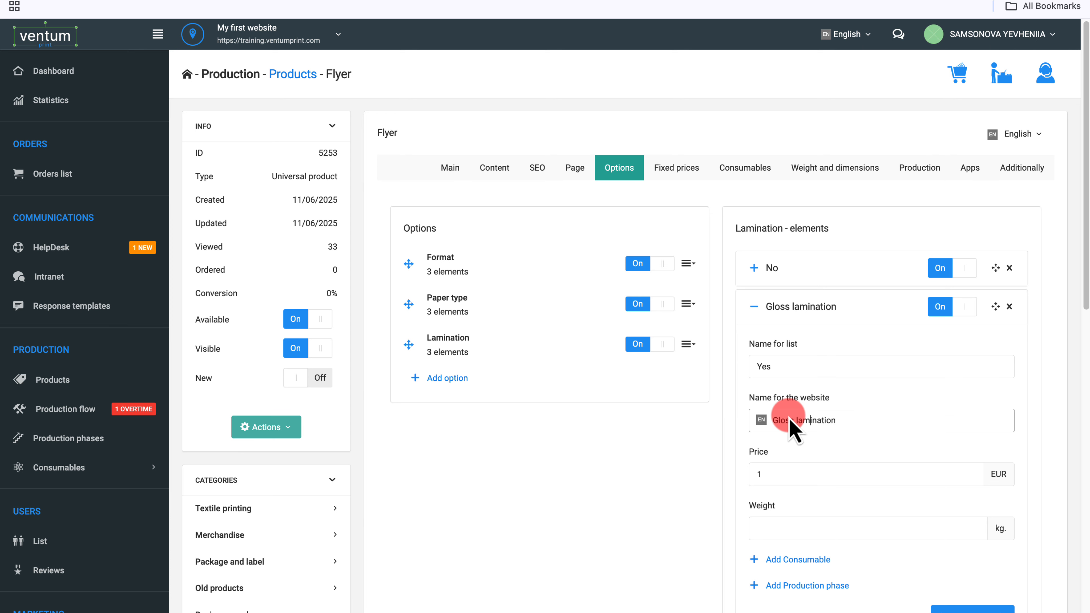
pyautogui.press('BackSpace')
pyautogui.press('BackSpace')
pyautogui.press('BackSpace')
pyautogui.press('BackSpace')
pyautogui.press('BackSpace')
pyautogui.press('BackSpace')
pyautogui.press('BackSpace')
pyautogui.press('BackSpace')
pyautogui.press('BackSpace')
pyautogui.press('BackSpace')
pyautogui.press('BackSpace')
pyautogui.press('BackSpace')
pyautogui.press('BackSpace')
pyautogui.press('BackSpace')
pyautogui.press('BackSpace')
pyautogui.press('BackSpace')
pyautogui.write('Yes')
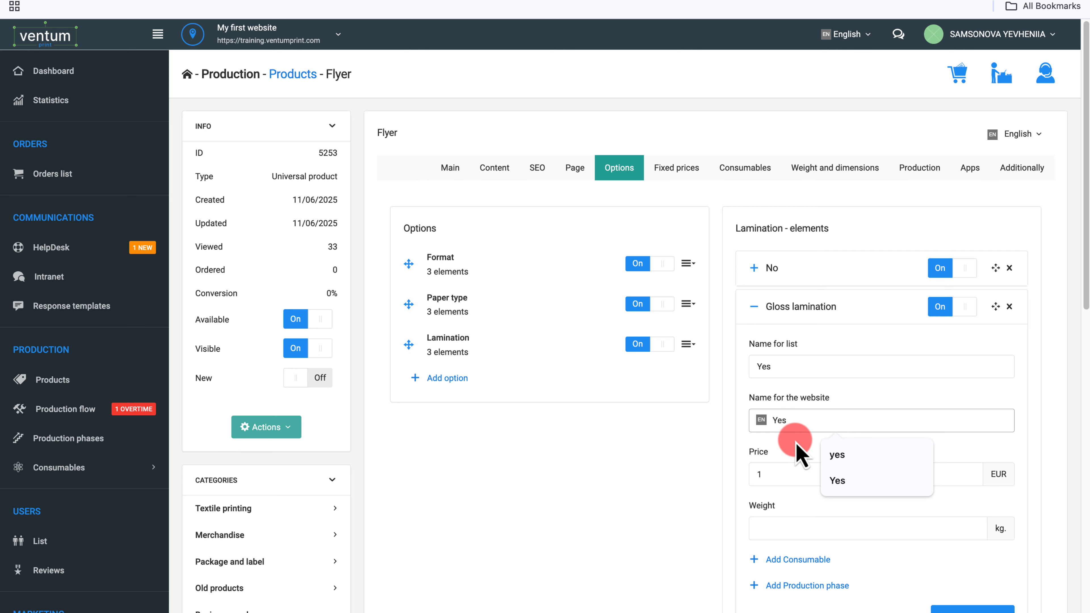
# Save the element renamed to Yes and check the Lamination choices in the website's cost calculator
pyautogui.click(797, 444)
pyautogui.scroll(-5, 797, 451)
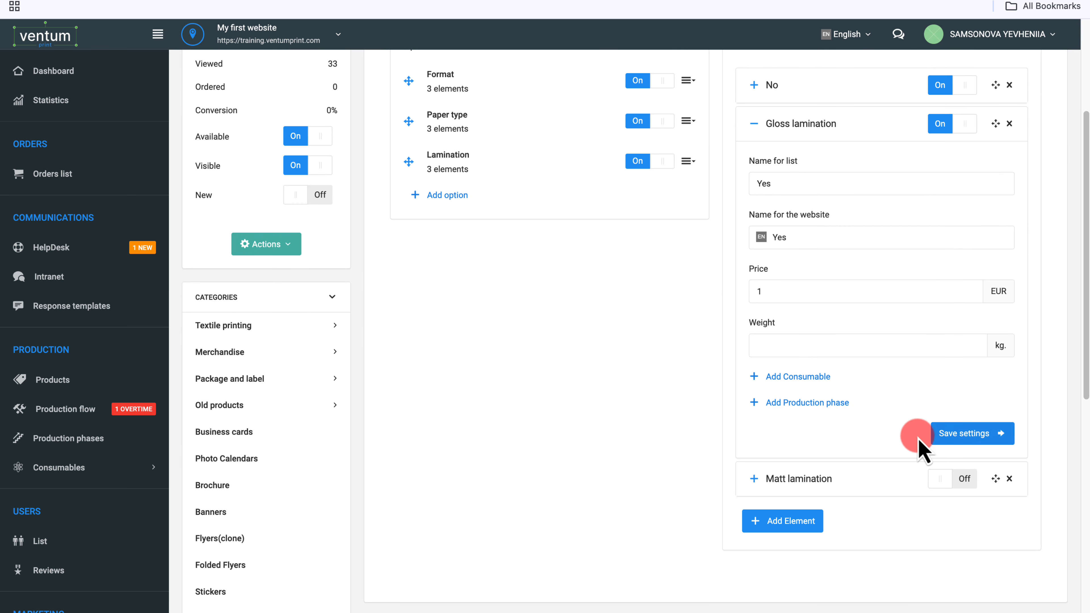
pyautogui.click(956, 435)
pyautogui.click(903, 424)
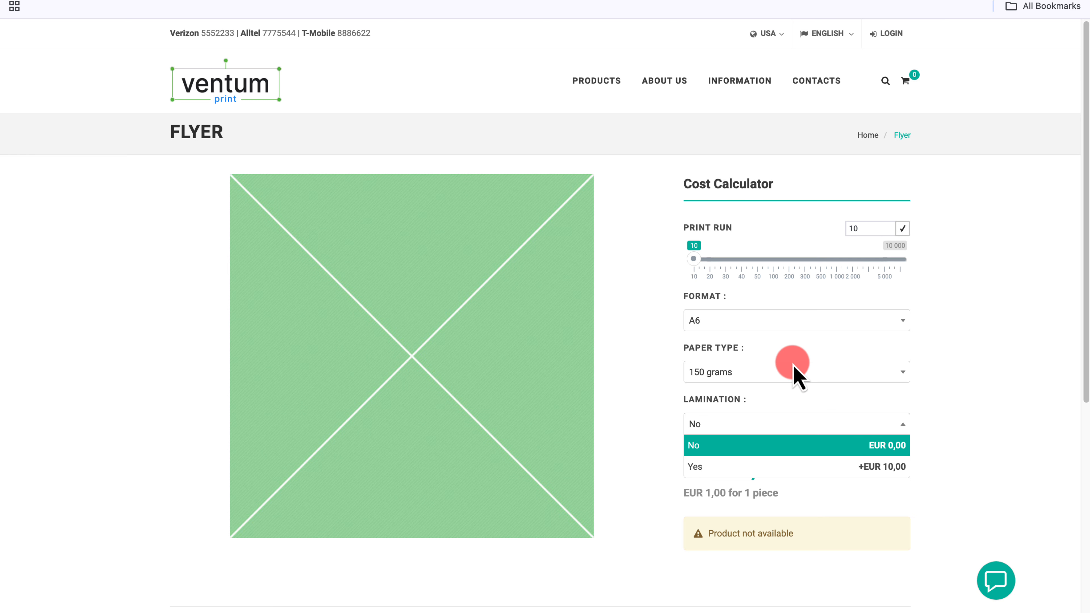
# Start a new option in the admin panel and name it "Lamination type" for both the list and the website
pyautogui.click(434, 380)
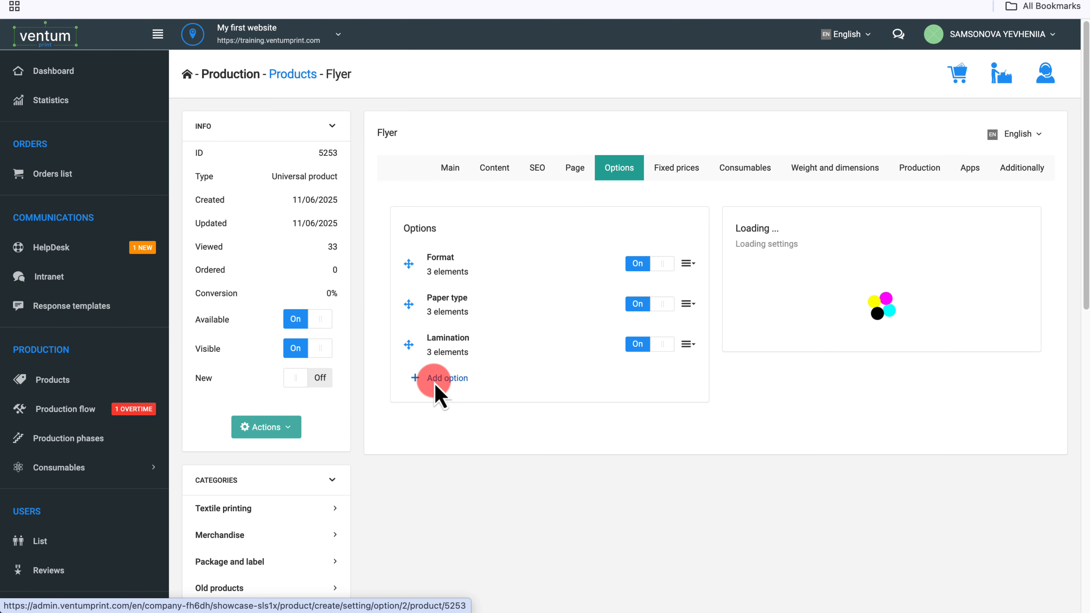
pyautogui.click(774, 280)
pyautogui.write('L')
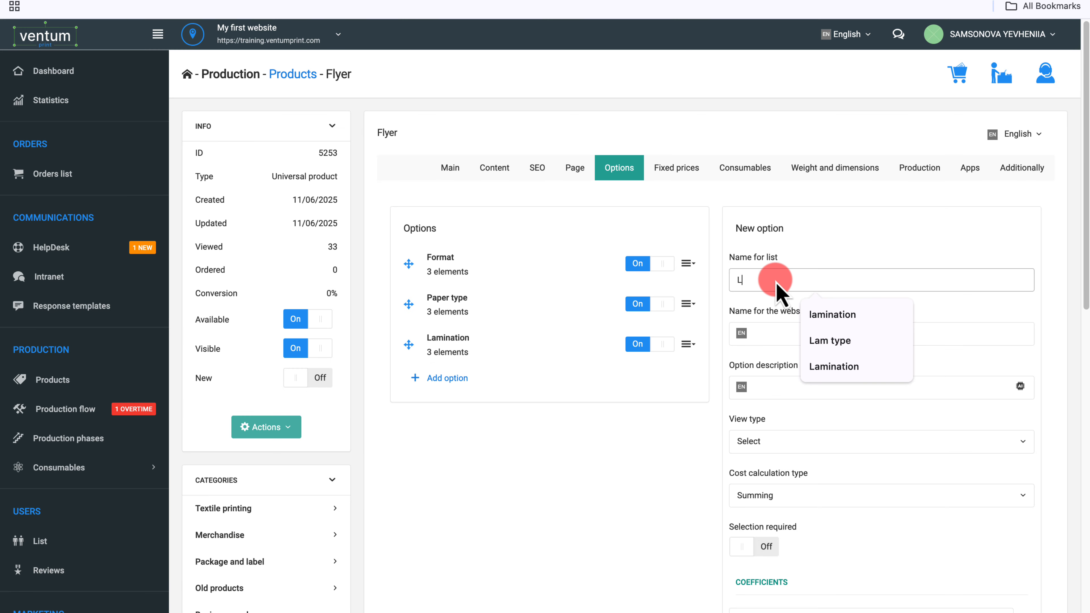
pyautogui.write('amination')
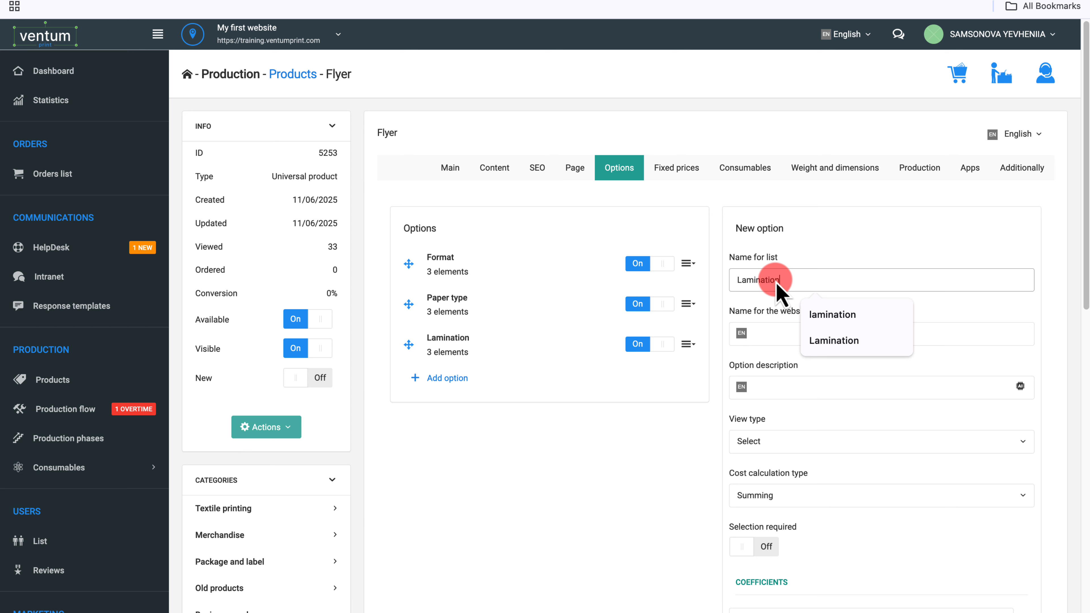
pyautogui.write(' type')
pyautogui.moveTo(796, 282); pyautogui.dragTo(731, 283)
pyautogui.hotkey('ctrl', 'c')
pyautogui.click(789, 337)
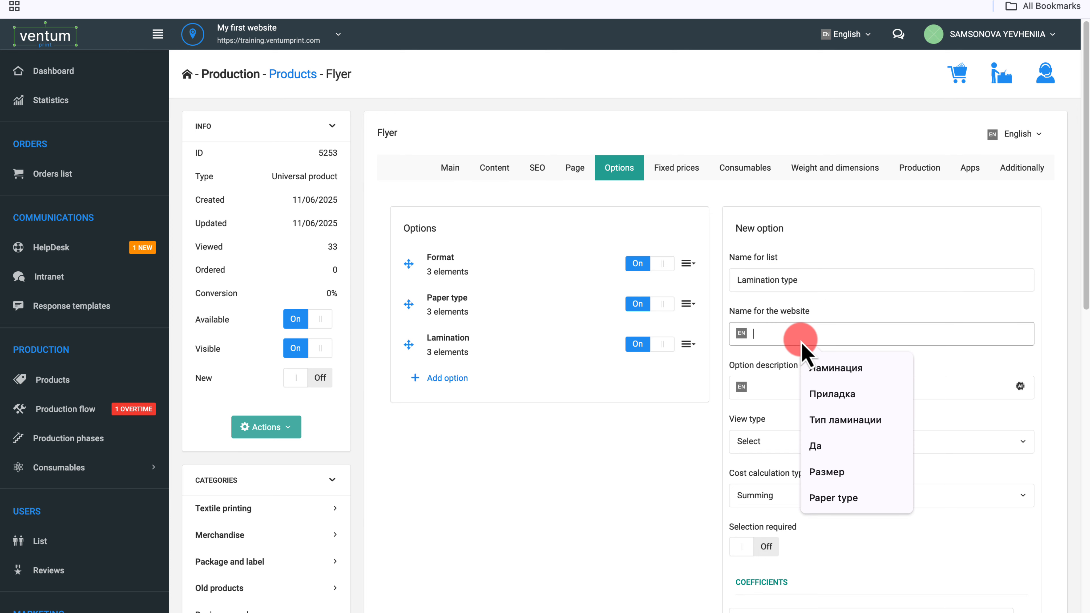
pyautogui.hotkey('ctrl', 'v')
pyautogui.click(852, 360)
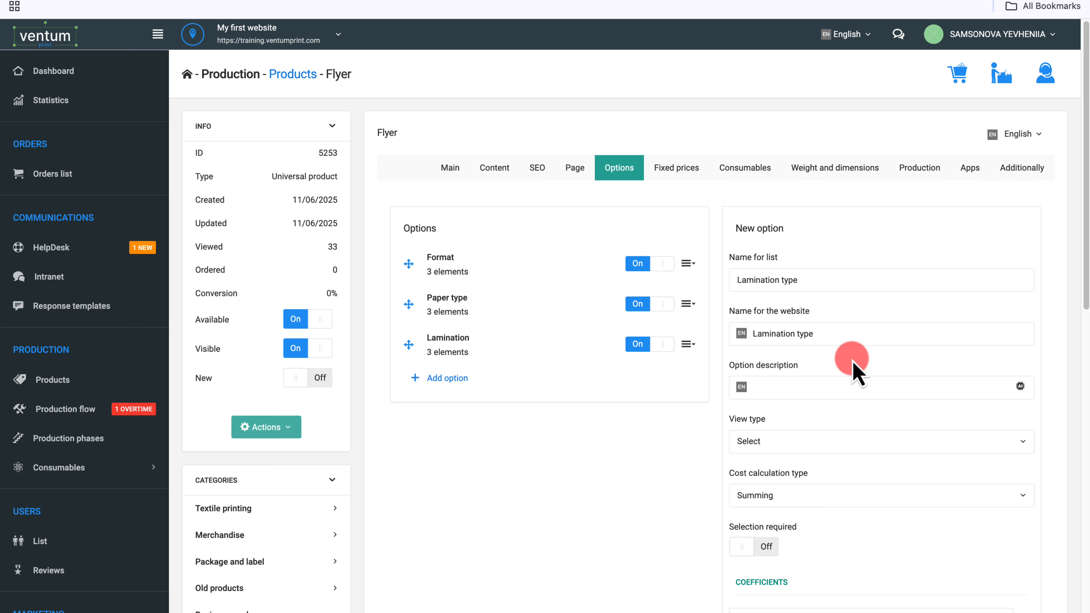
# Make the Lamination type option depend on the Yes element of the Lamination option and save it
pyautogui.scroll(-10, 853, 364)
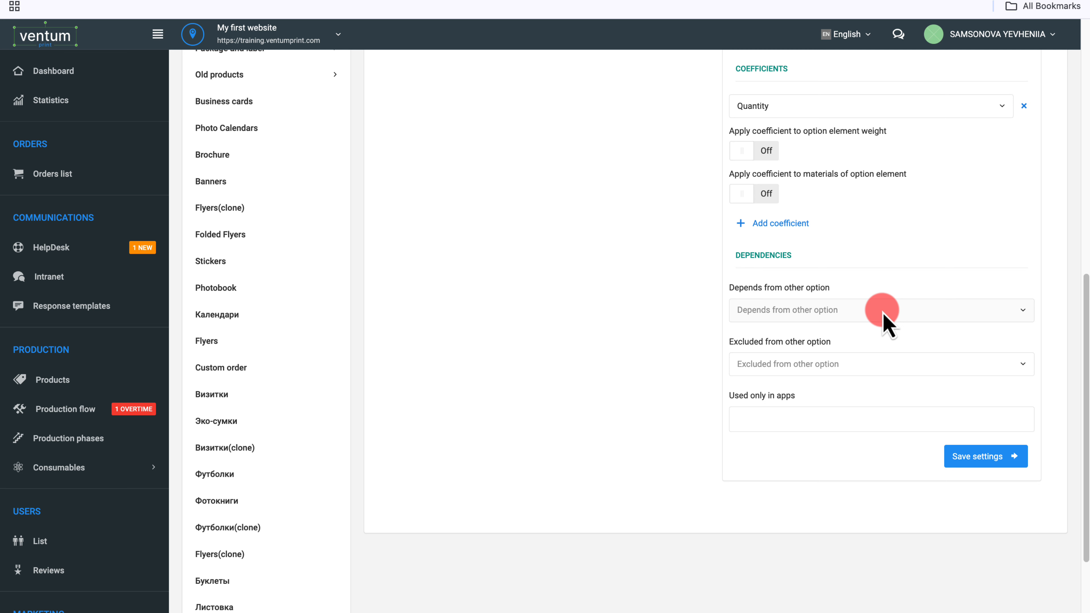
pyautogui.click(884, 320)
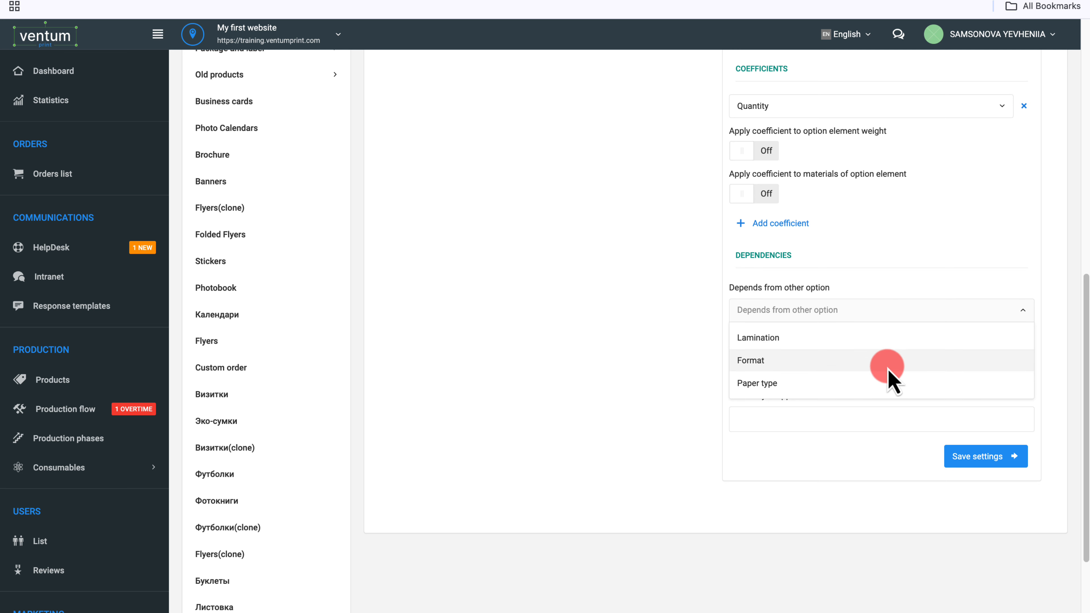
pyautogui.click(886, 338)
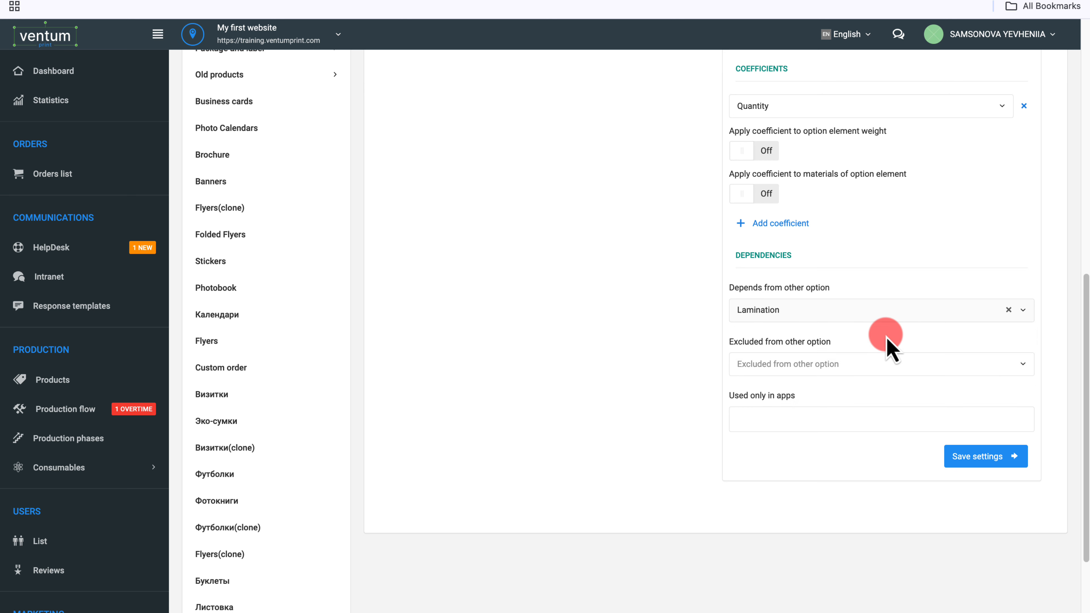
pyautogui.click(863, 349)
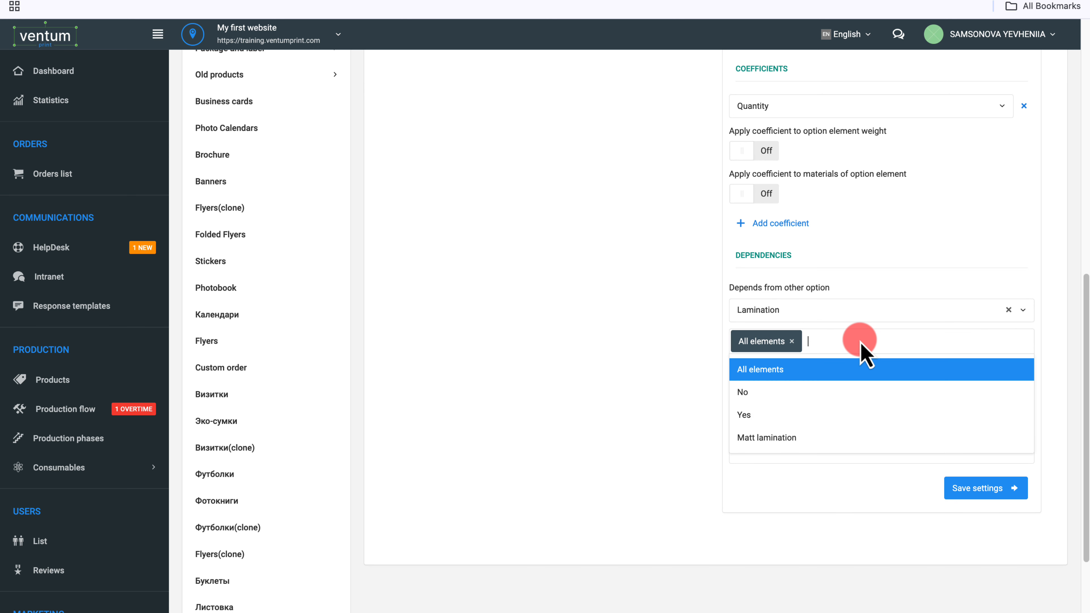
pyautogui.click(840, 418)
pyautogui.click(971, 492)
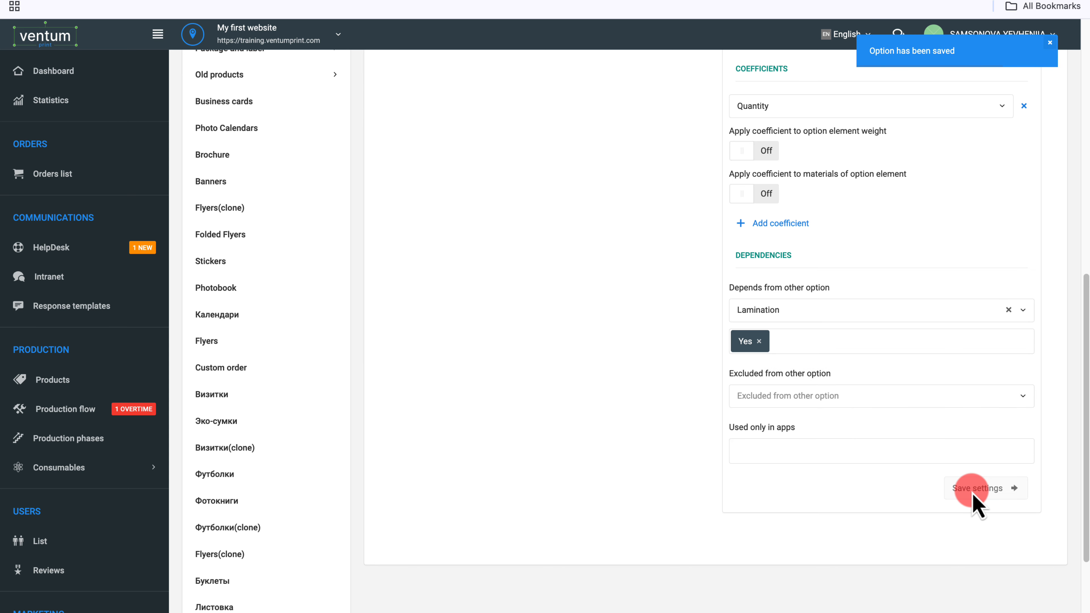
# Enable the Lamination type option and select Yes for Lamination in the website's cost calculator
pyautogui.click(661, 386)
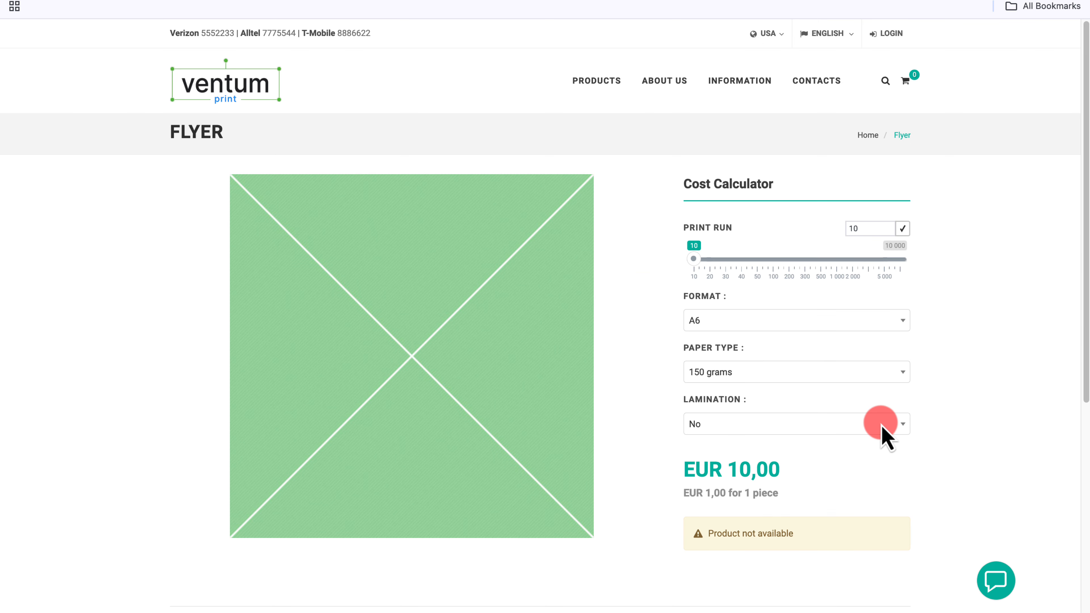
pyautogui.click(882, 425)
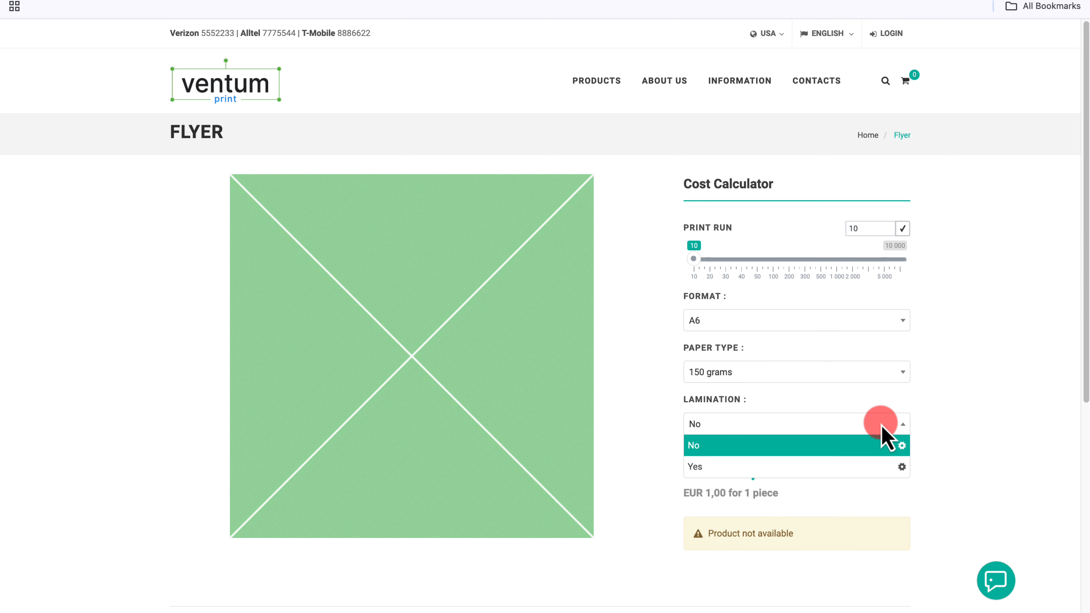
pyautogui.click(738, 467)
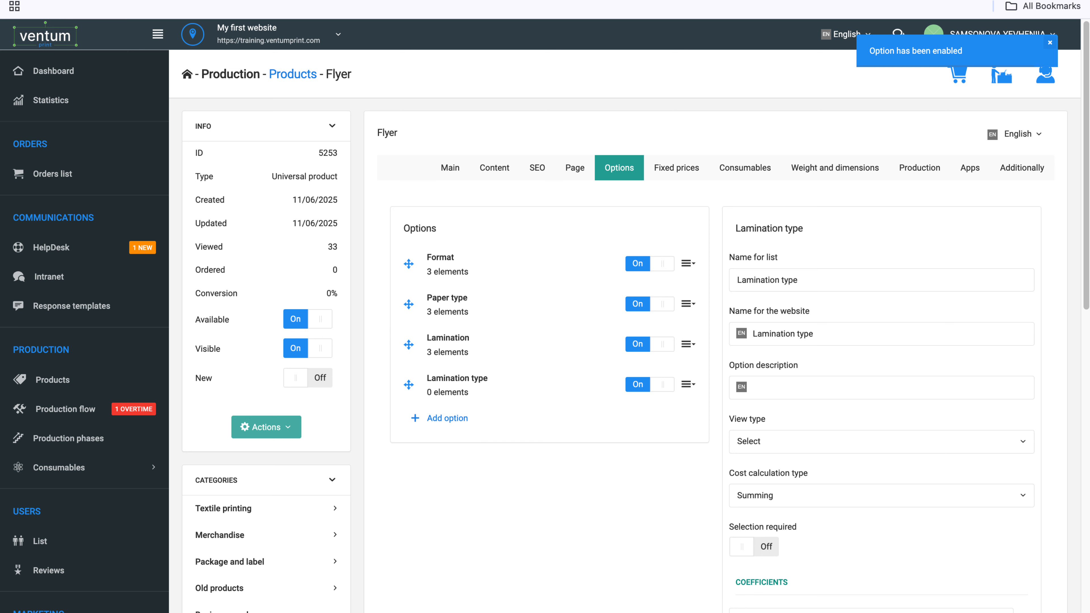
# Add an element to the Lamination type option, name it "Gloss lamination" for both the list and the website, and save it
pyautogui.click(687, 384)
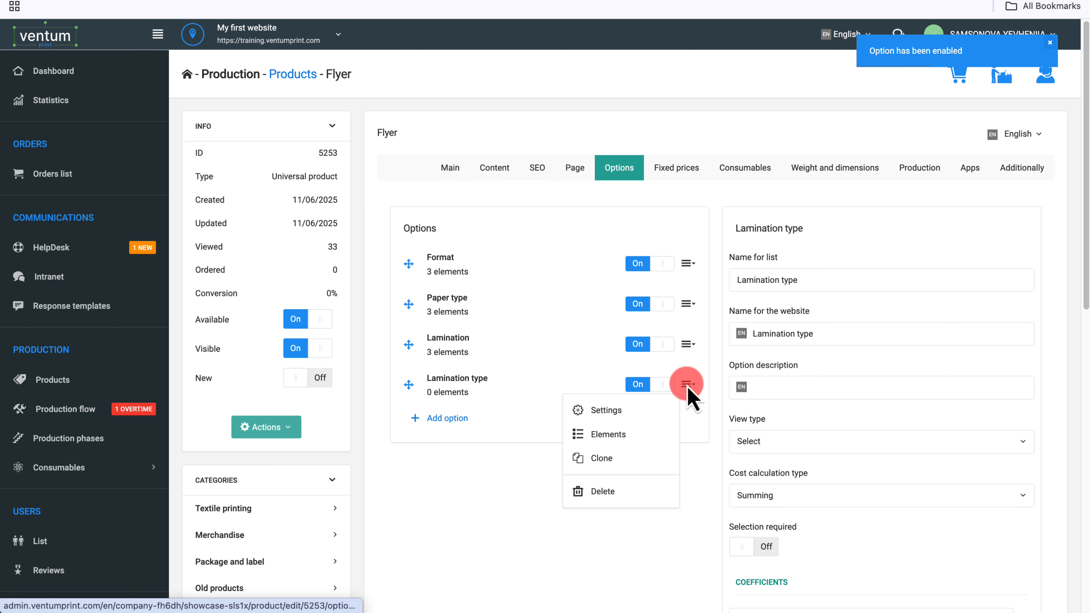
pyautogui.click(664, 436)
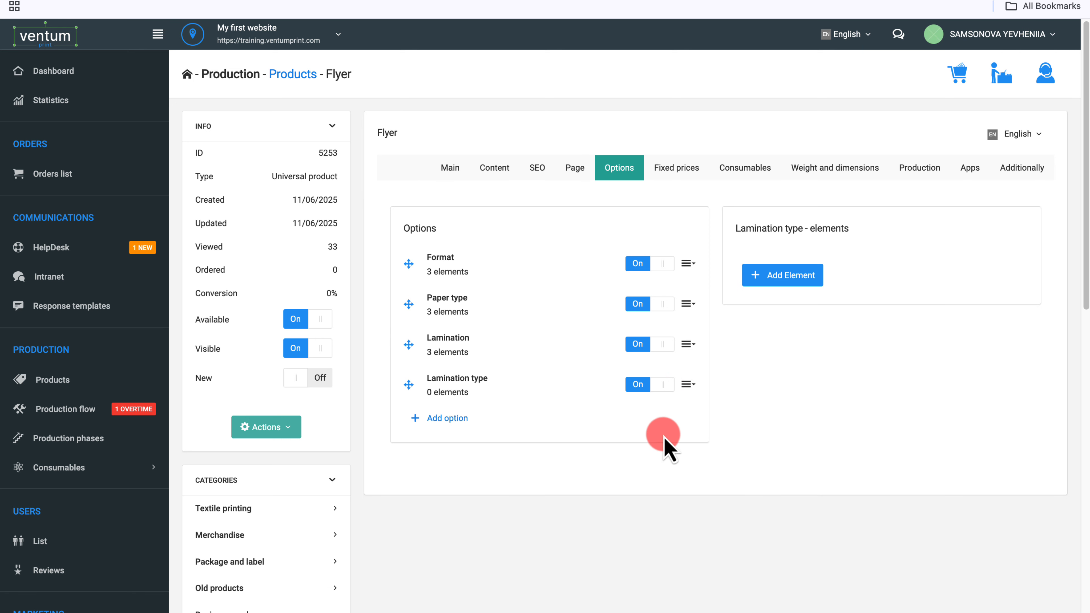
pyautogui.click(796, 283)
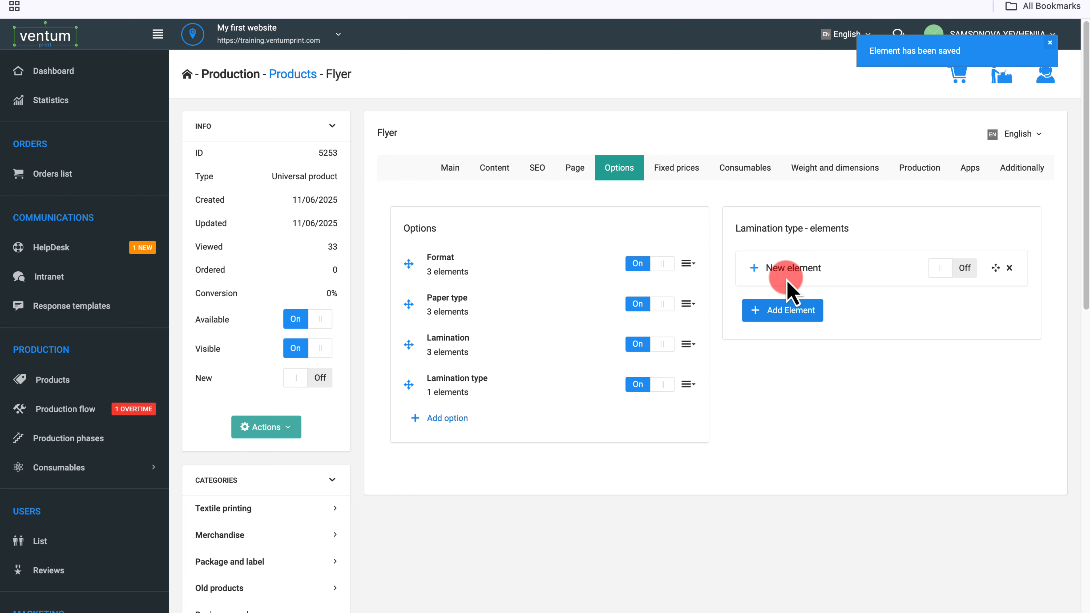
pyautogui.click(755, 268)
pyautogui.moveTo(819, 337); pyautogui.dragTo(747, 336)
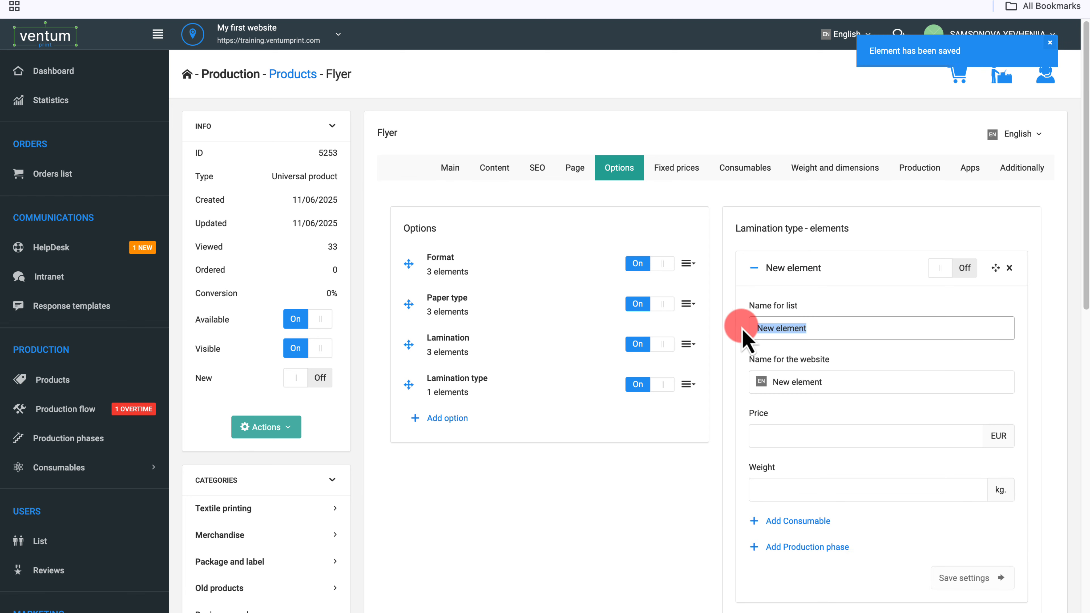
pyautogui.write('Gloss lamination')
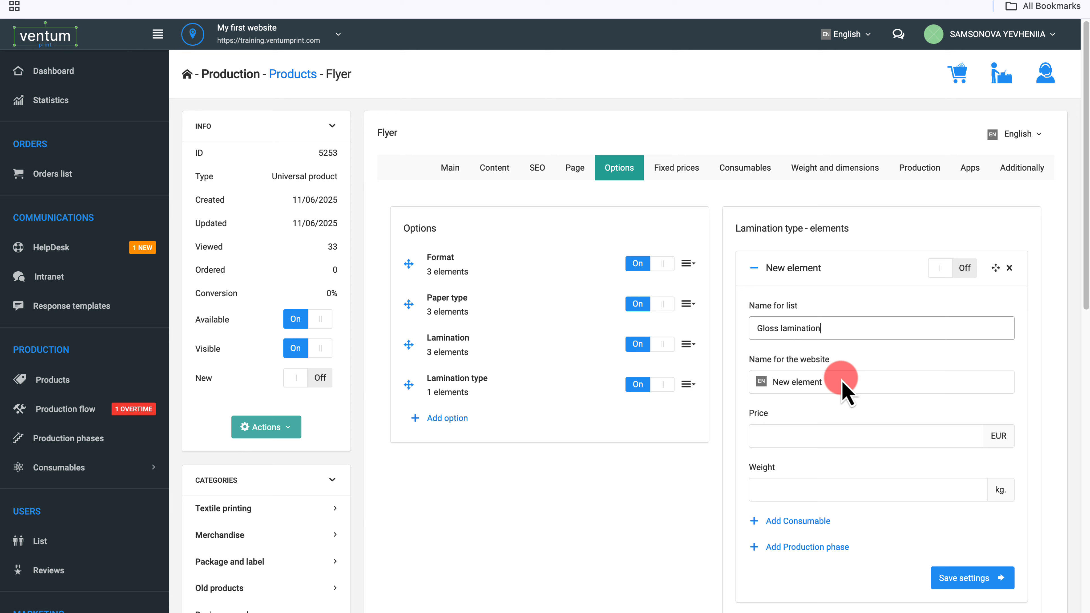
pyautogui.moveTo(842, 384); pyautogui.dragTo(746, 382)
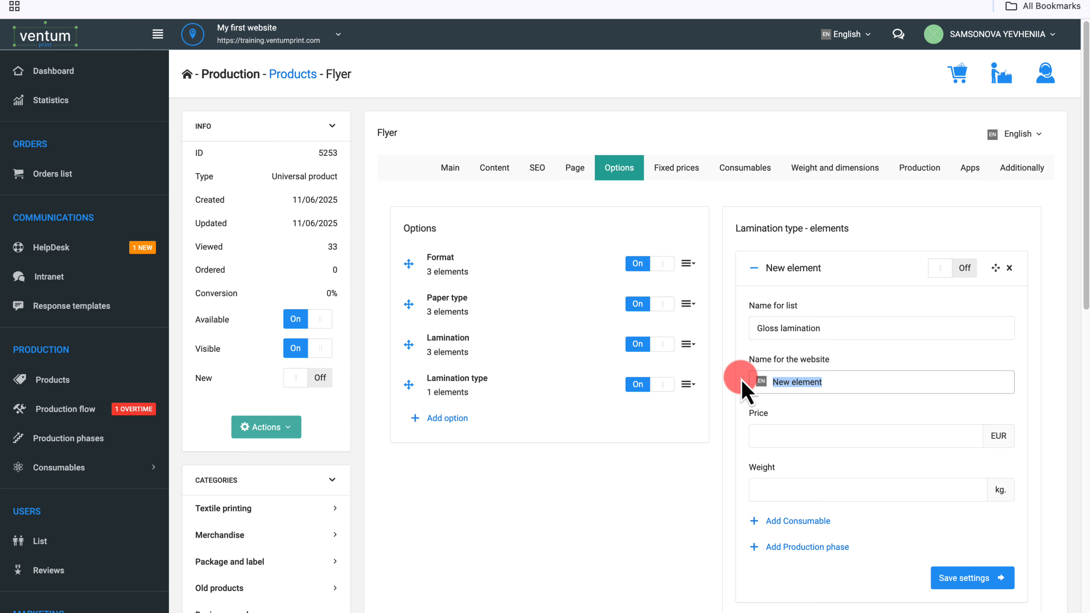
pyautogui.write('g')
pyautogui.click(862, 445)
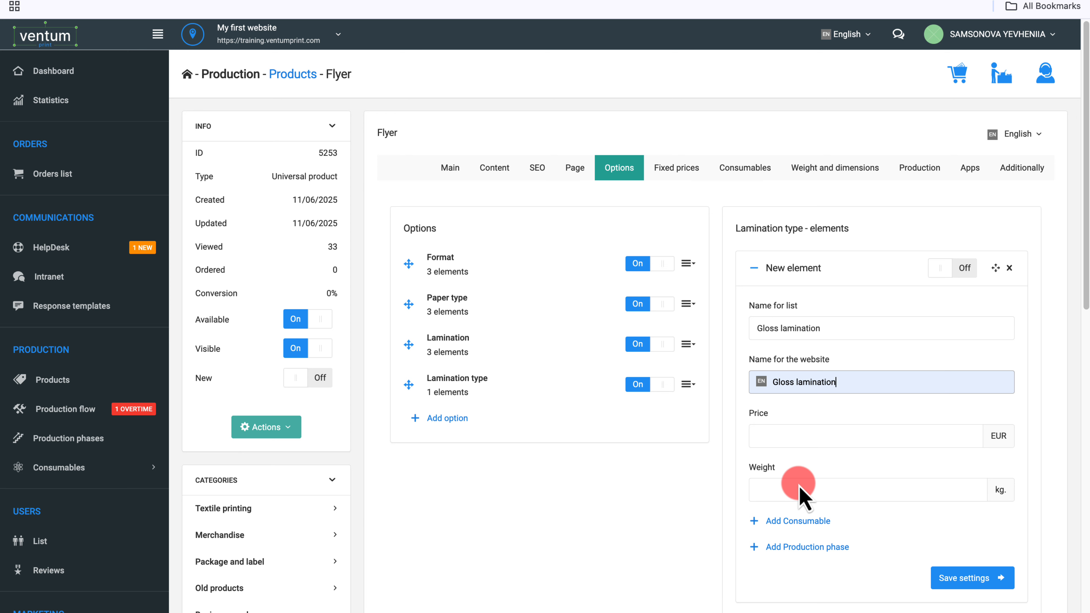
pyautogui.click(955, 578)
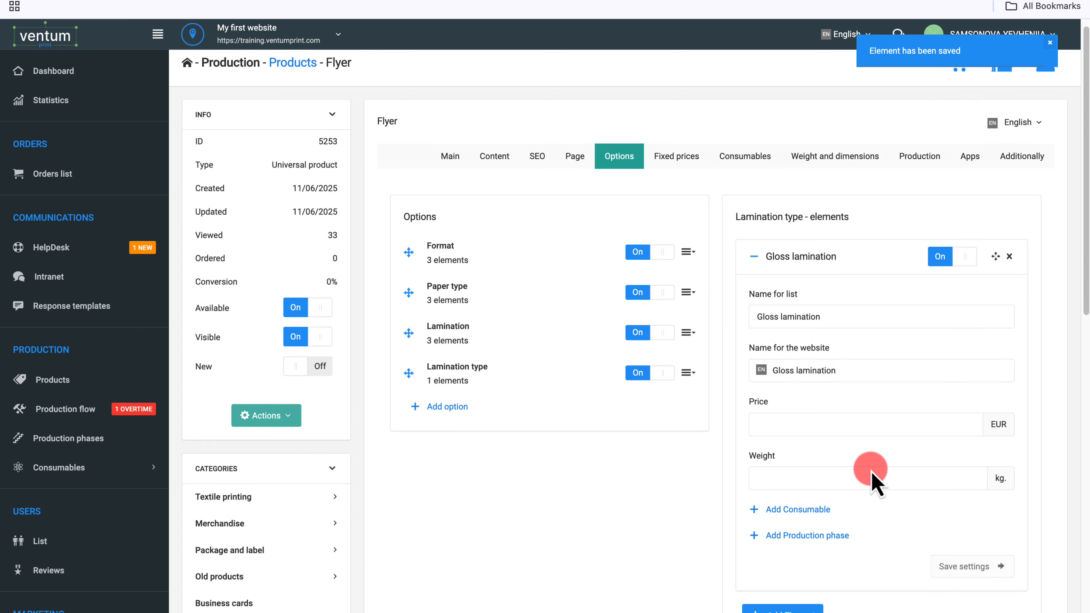
# Add a second Lamination type element named "Matt lamination" for both the list and the website, and save it
pyautogui.scroll(-8, 871, 472)
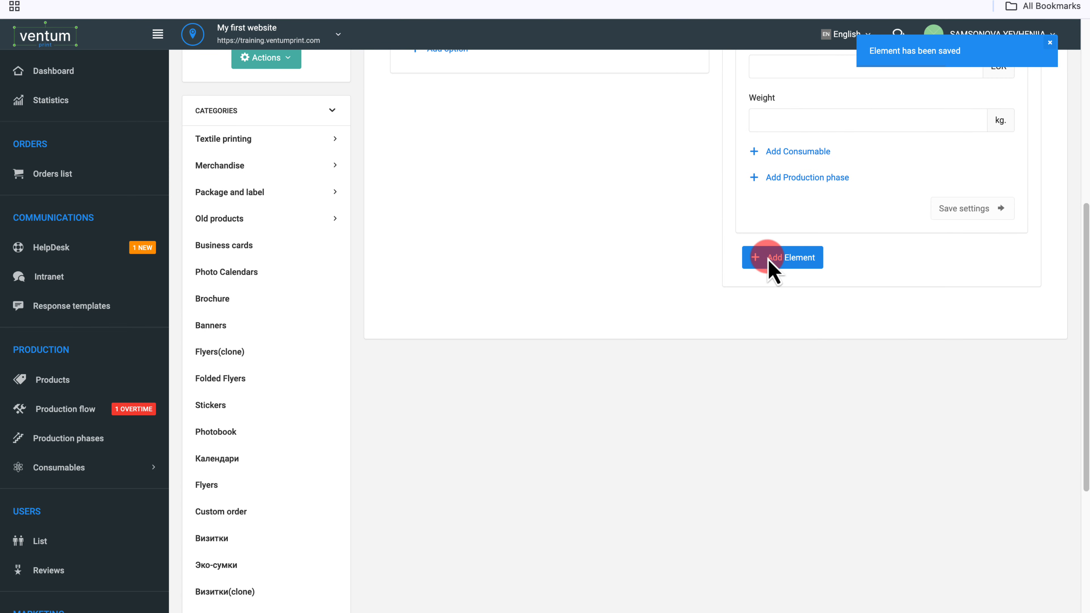
pyautogui.click(768, 257)
pyautogui.click(759, 258)
pyautogui.click(802, 305)
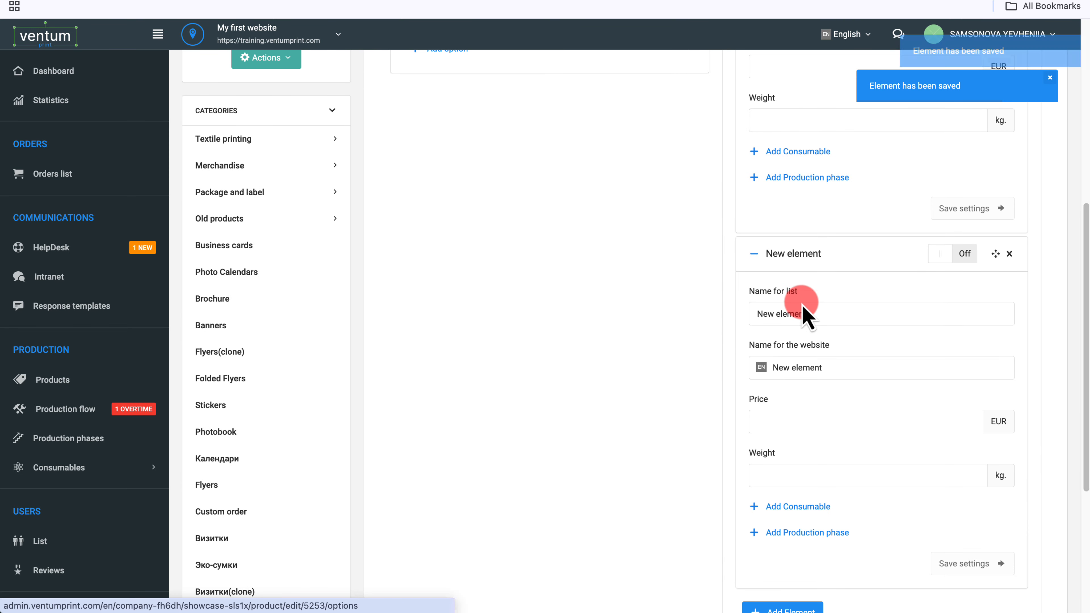
pyautogui.hotkey('ctrl', 'a')
pyautogui.write('M')
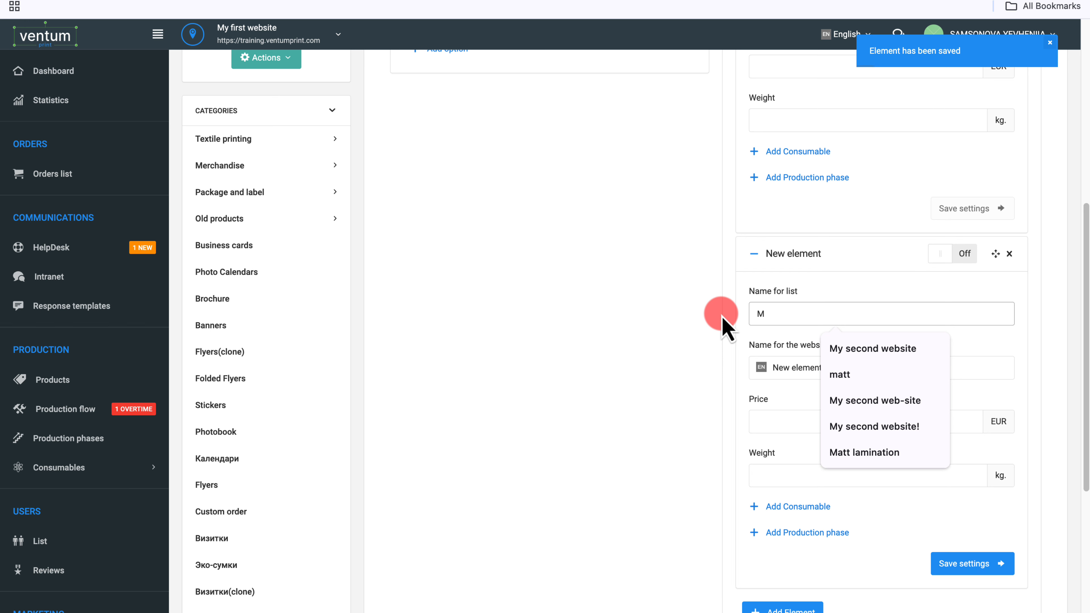
pyautogui.click(864, 452)
pyautogui.moveTo(848, 368); pyautogui.dragTo(729, 372)
pyautogui.write('M')
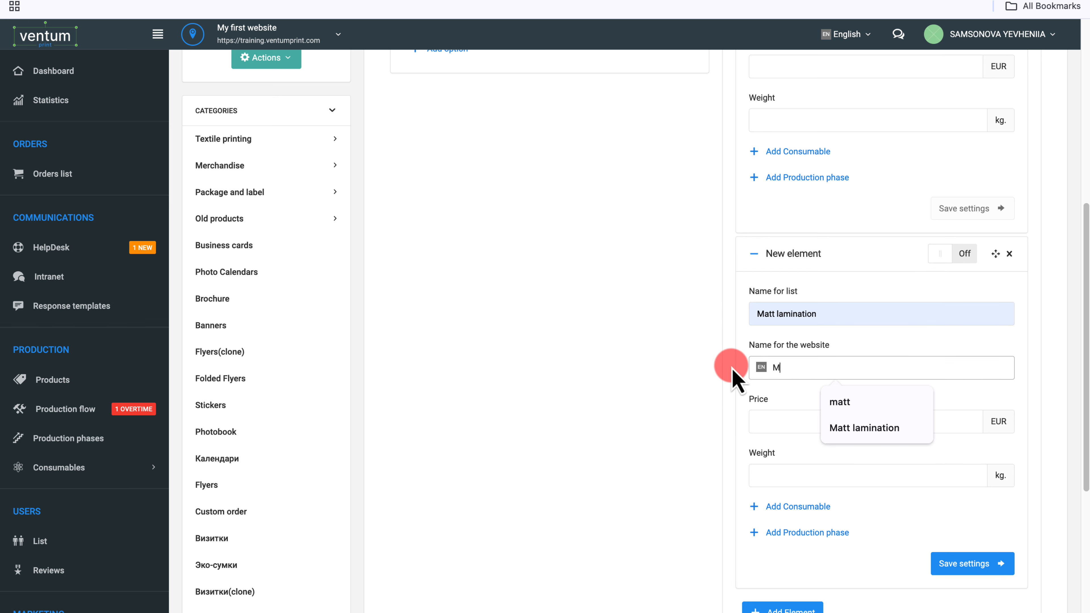
pyautogui.click(848, 429)
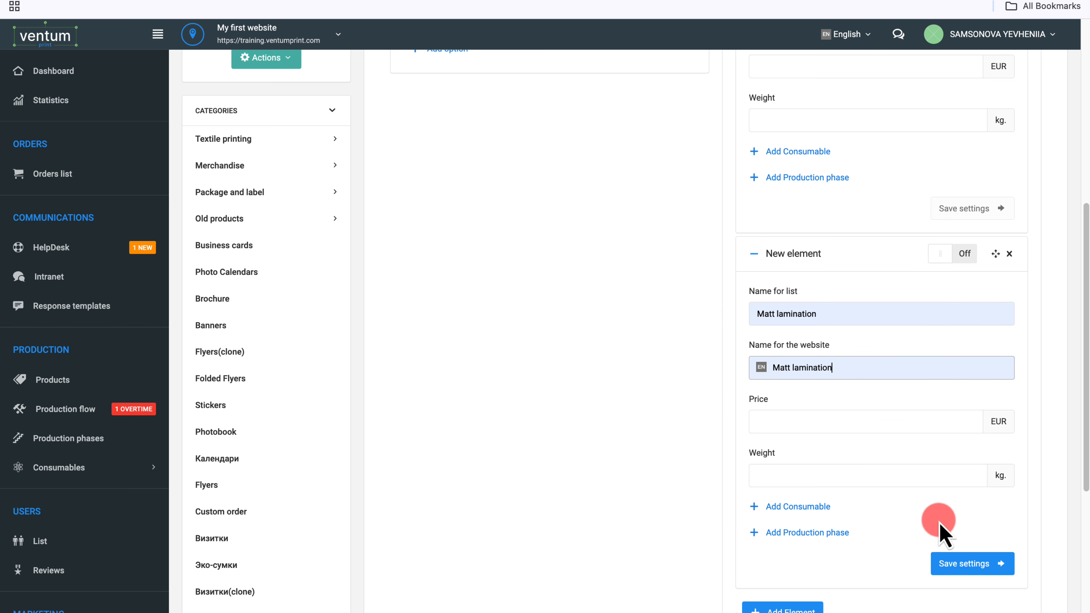
pyautogui.click(984, 565)
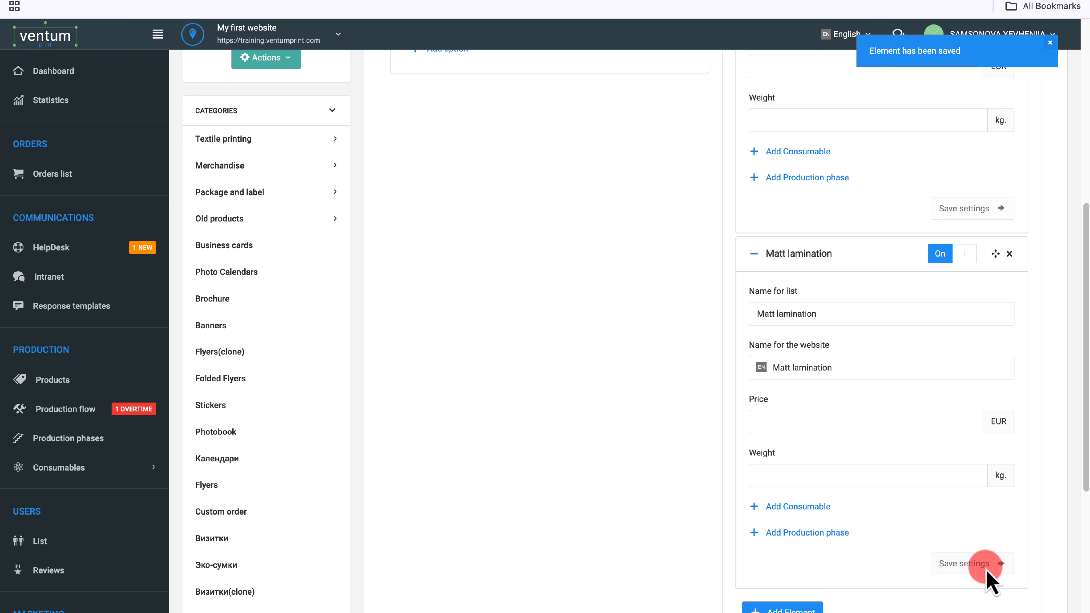
# Collapse the settings of the Matt lamination and Gloss lamination elements
pyautogui.click(755, 253)
pyautogui.scroll(4, 761, 267)
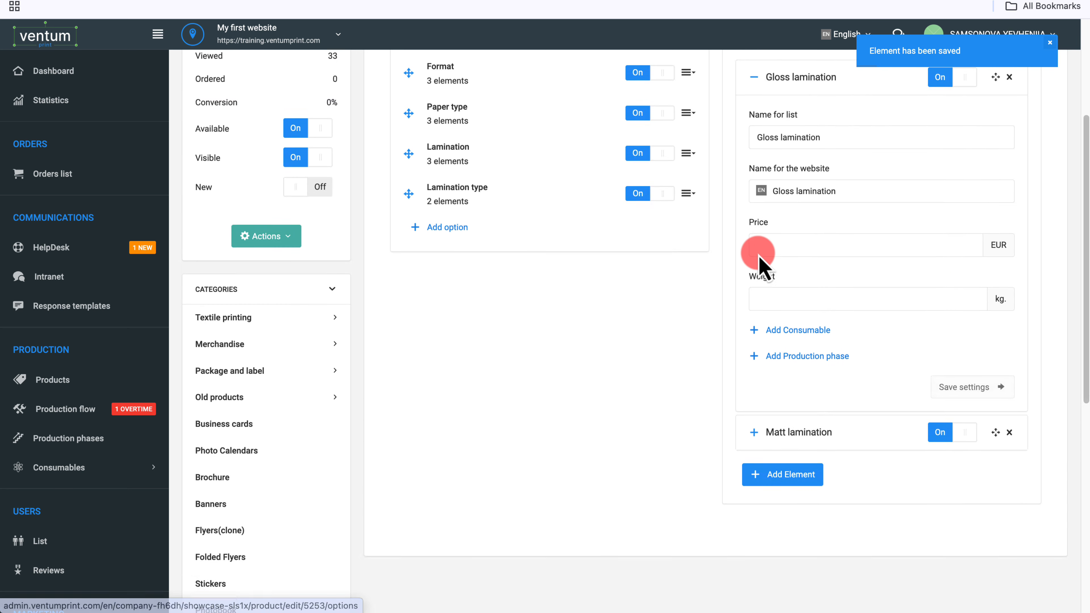
pyautogui.scroll(3, 758, 254)
pyautogui.click(755, 211)
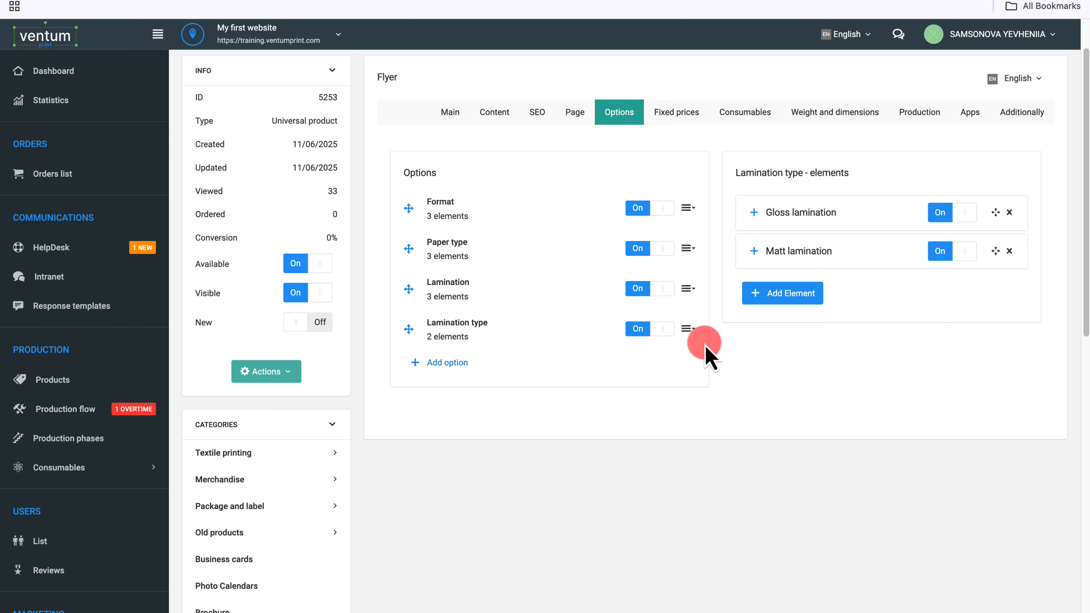
# Turn on Selection required in the Lamination type option's settings and save the option
pyautogui.click(686, 329)
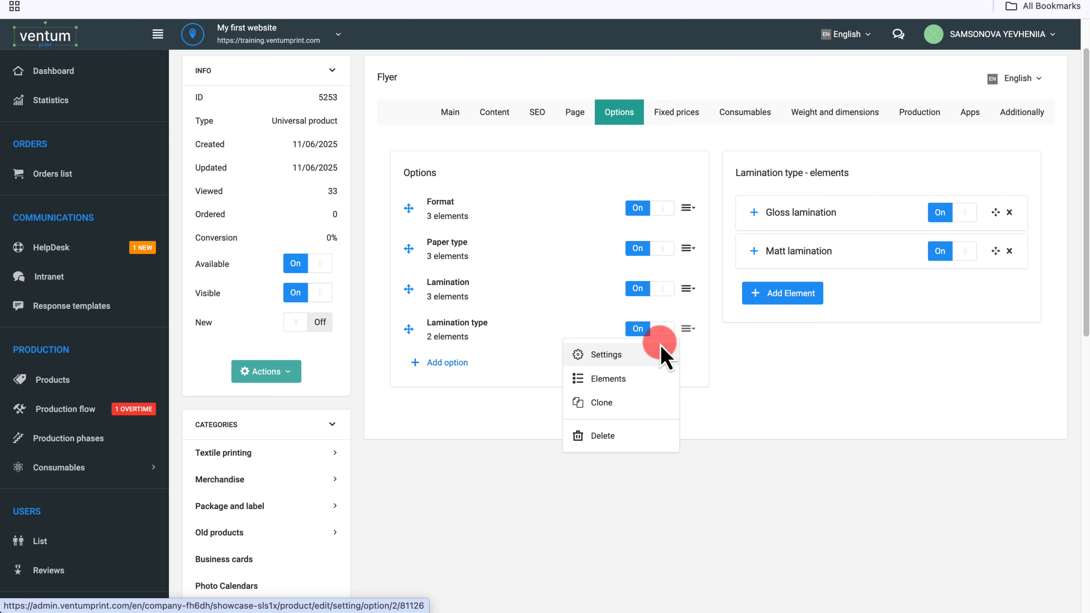
pyautogui.click(644, 355)
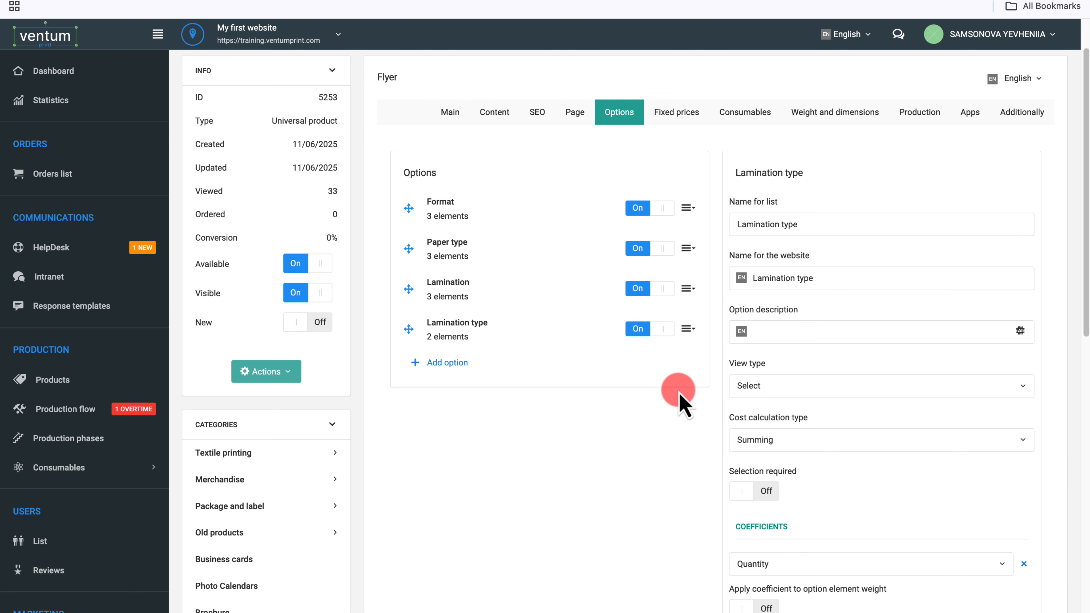
pyautogui.click(775, 493)
pyautogui.scroll(-1, 776, 495)
pyautogui.scroll(-10, 776, 498)
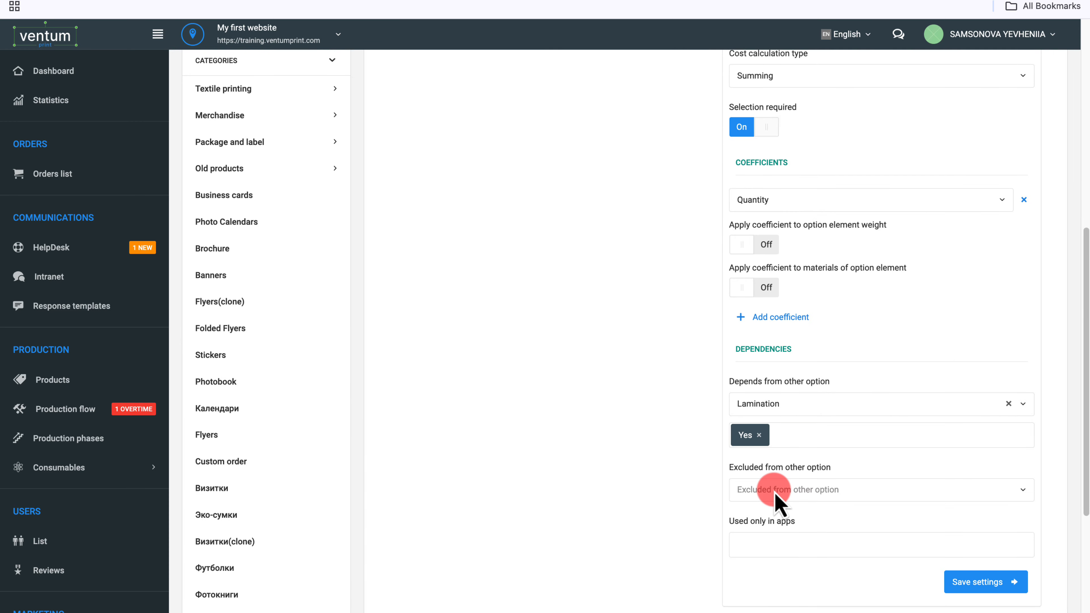
pyautogui.click(943, 402)
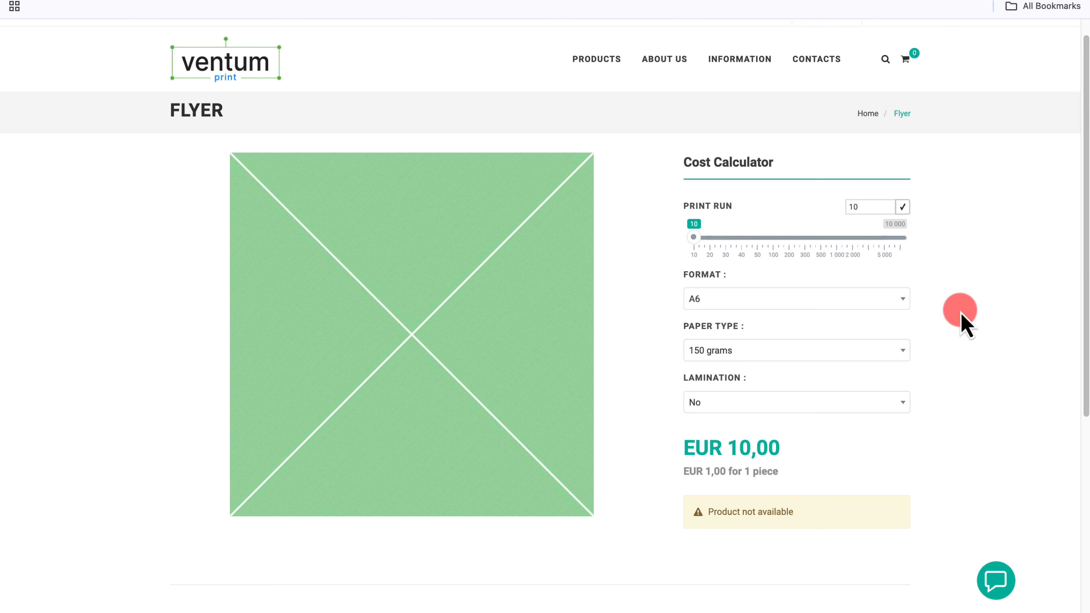
# In the website's cost calculator, try No and Yes for Lamination and check the Lamination type choices and their prices
pyautogui.click(879, 402)
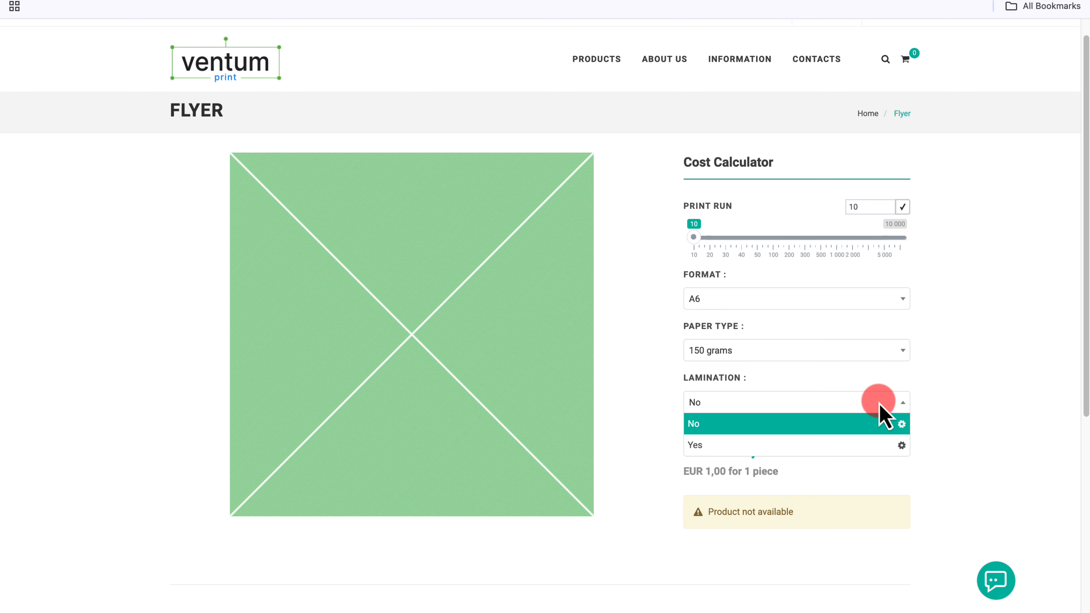
pyautogui.click(821, 423)
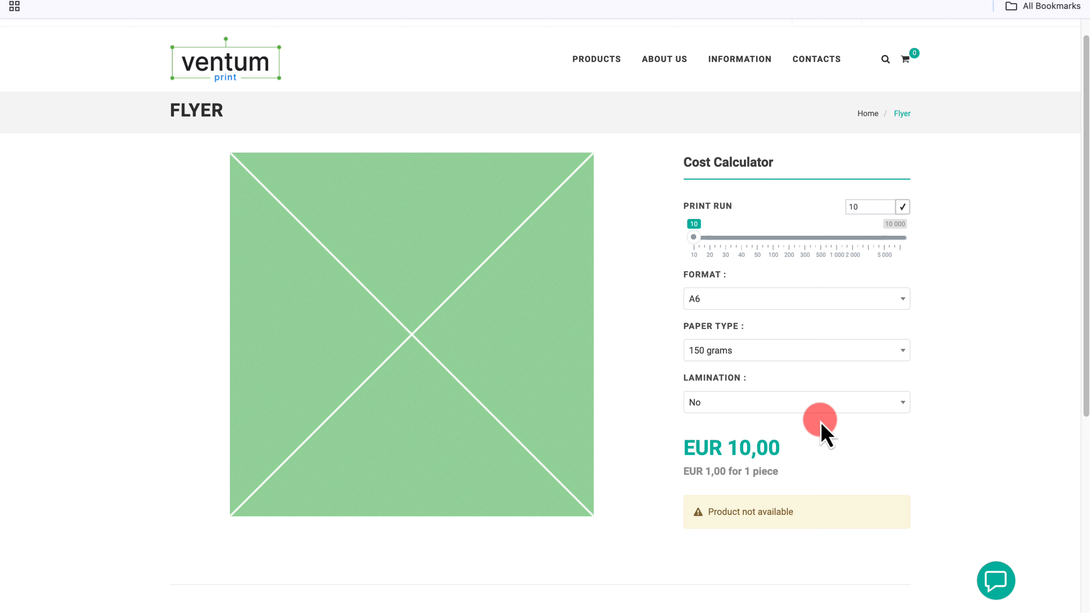
pyautogui.click(878, 402)
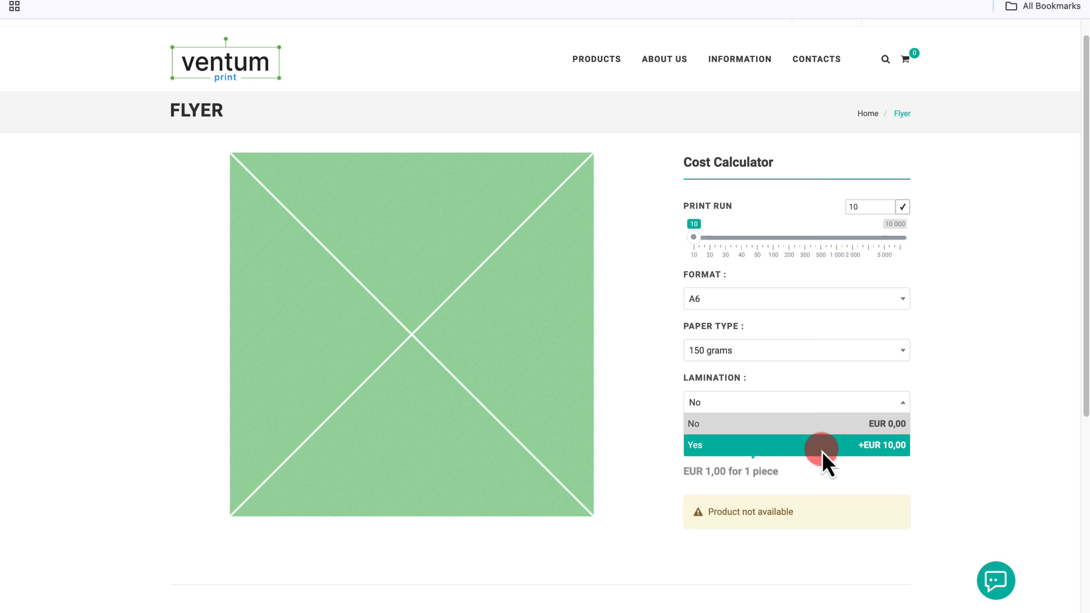
pyautogui.click(833, 443)
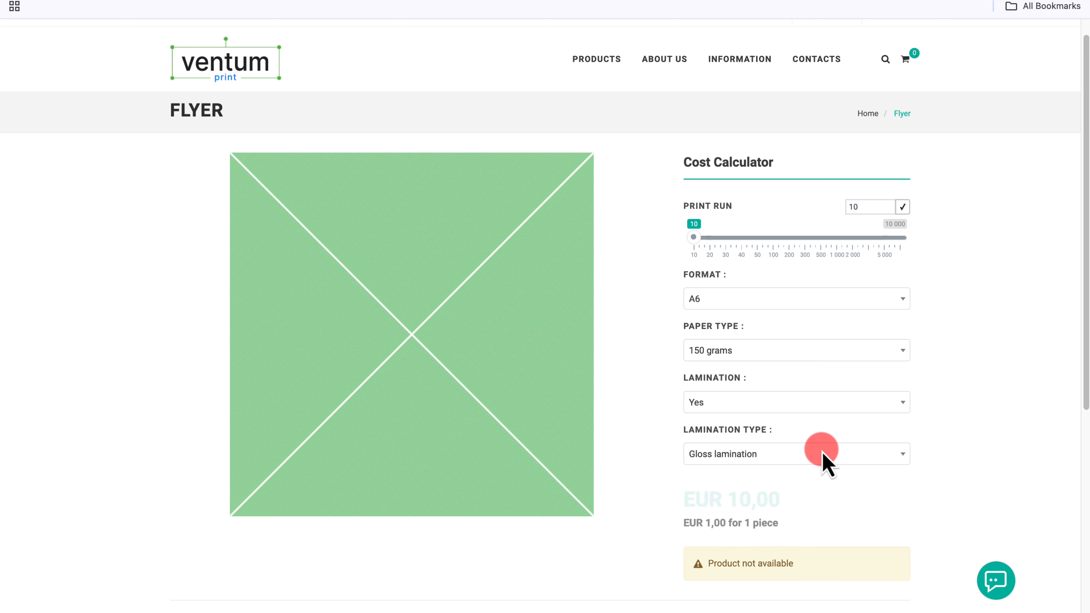
pyautogui.click(902, 454)
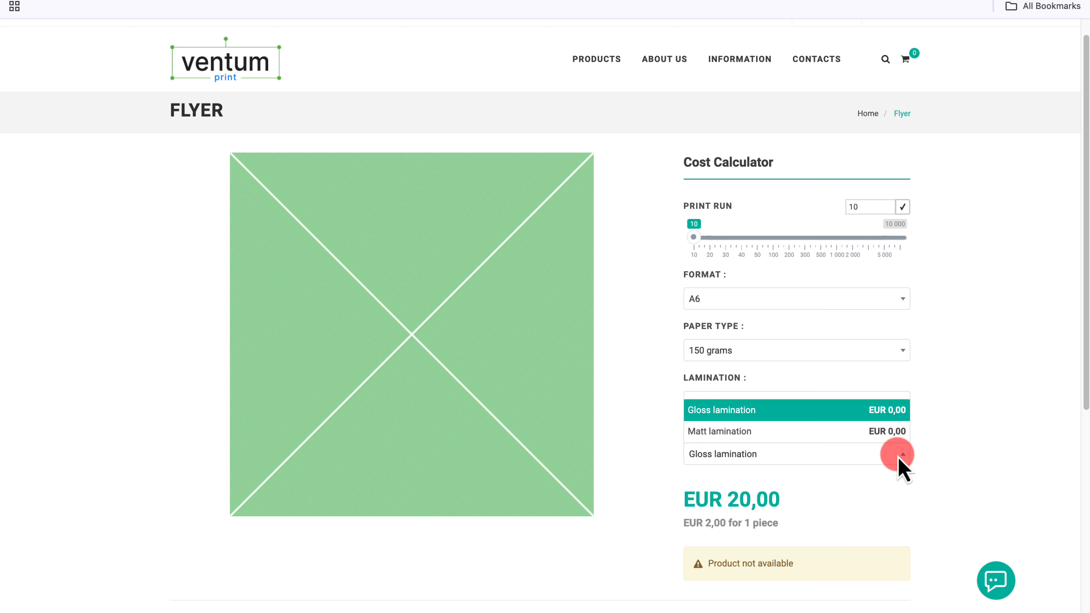
pyautogui.click(902, 454)
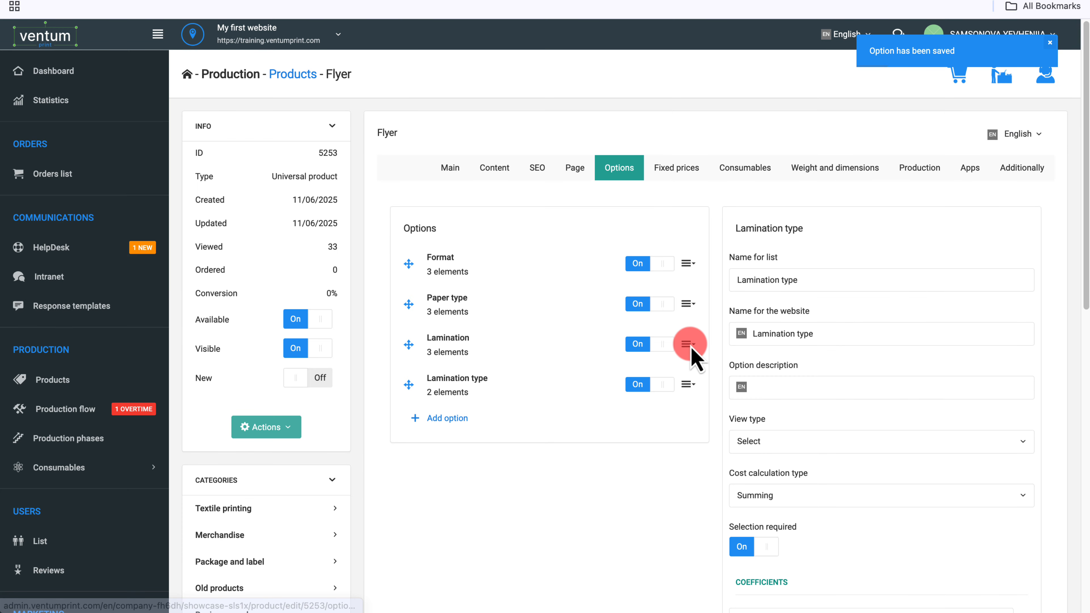
# Back in the admin panel, set the price of the Lamination option's Yes element to 0 EUR and save it
pyautogui.click(687, 344)
pyautogui.click(660, 392)
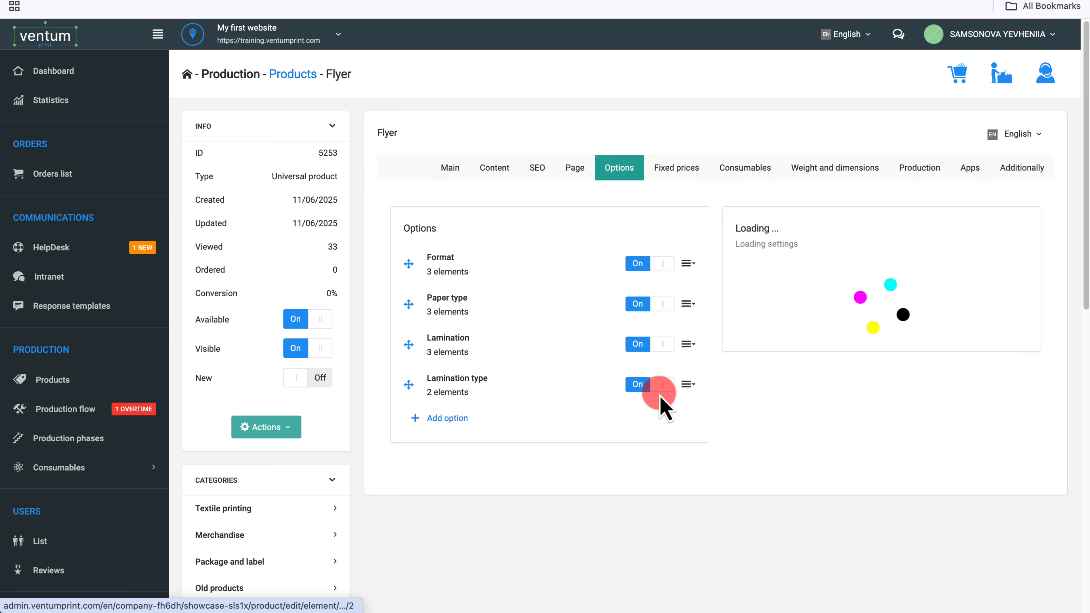
pyautogui.click(754, 307)
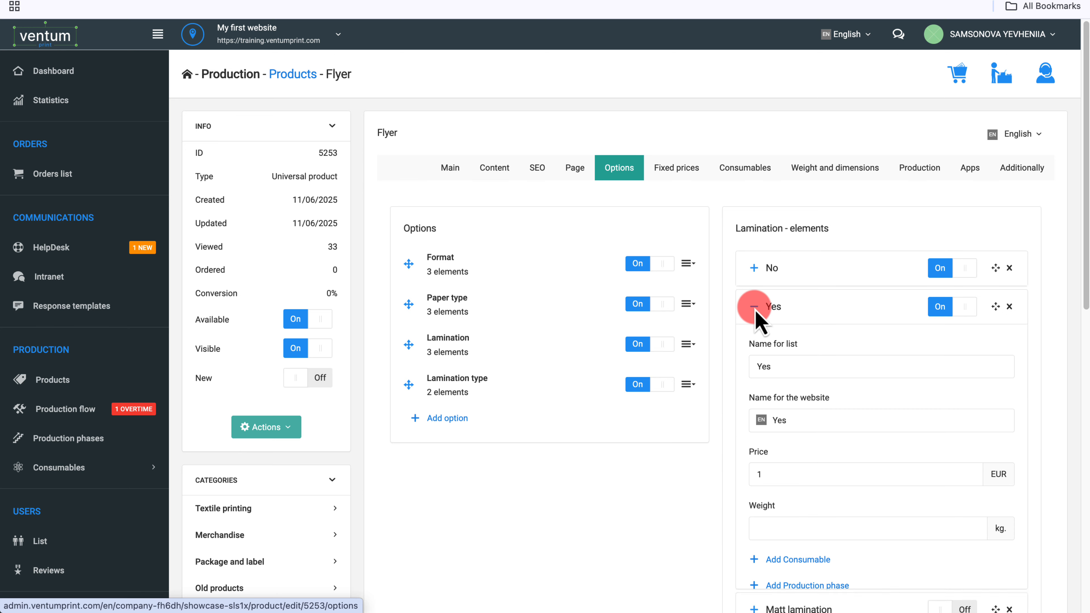
pyautogui.click(777, 477)
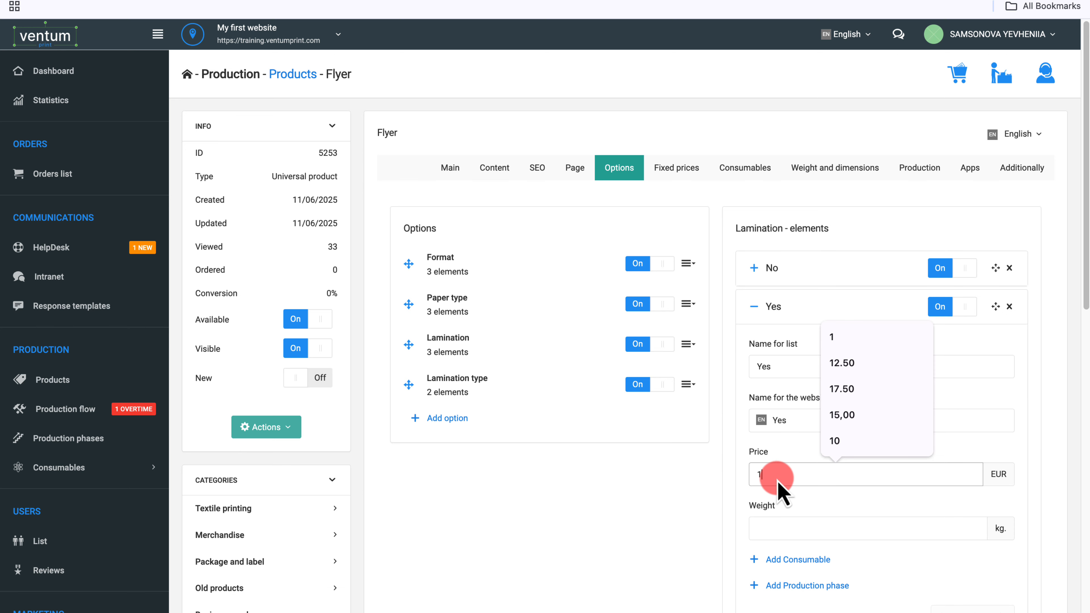
pyautogui.press('BackSpace')
pyautogui.write('0')
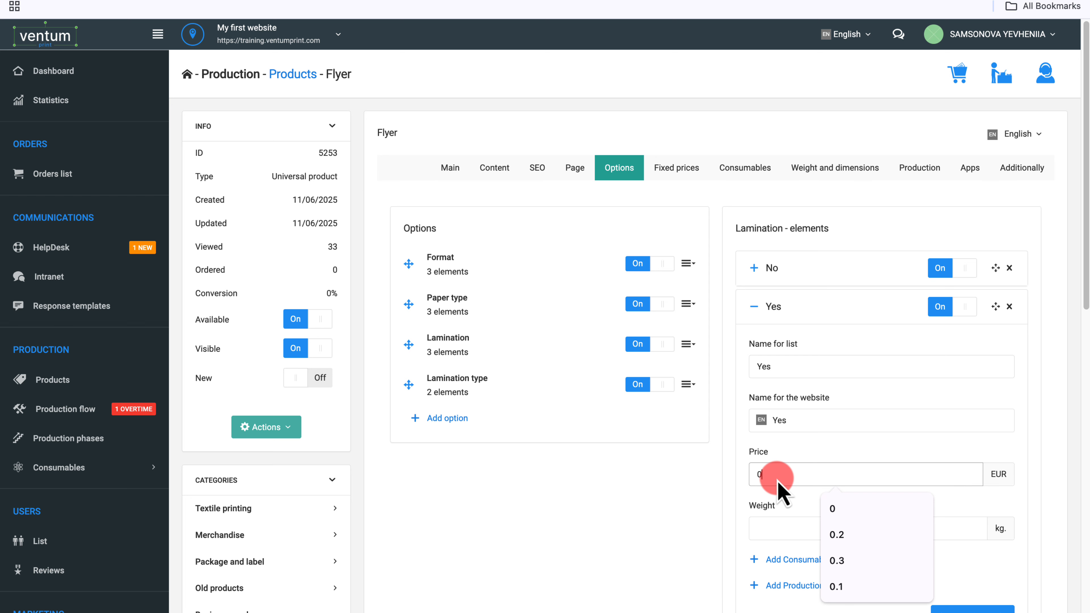
pyautogui.click(839, 515)
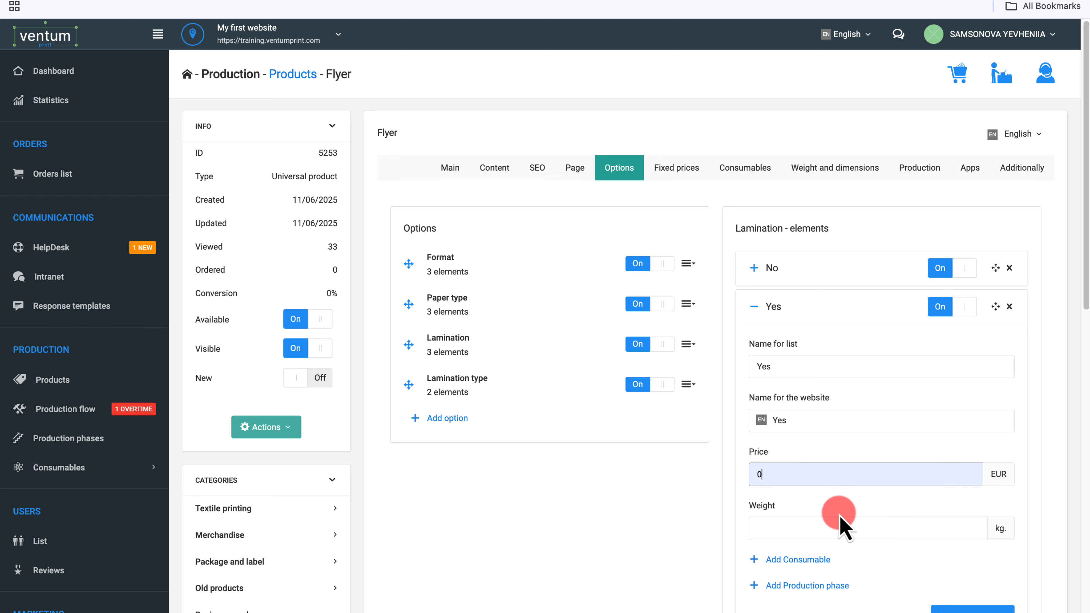
pyautogui.scroll(-5, 840, 518)
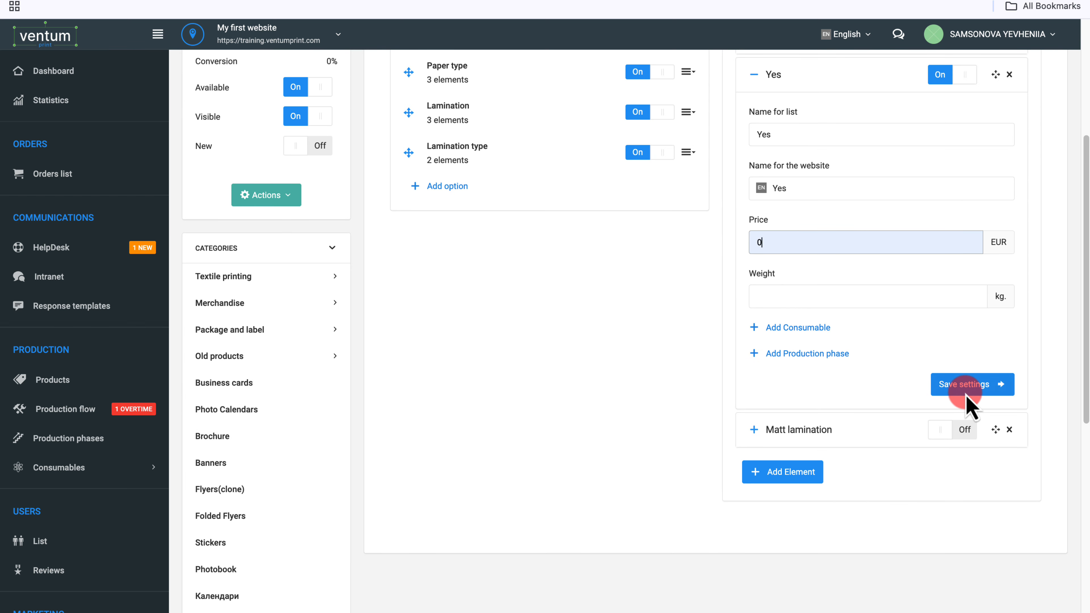
pyautogui.click(970, 386)
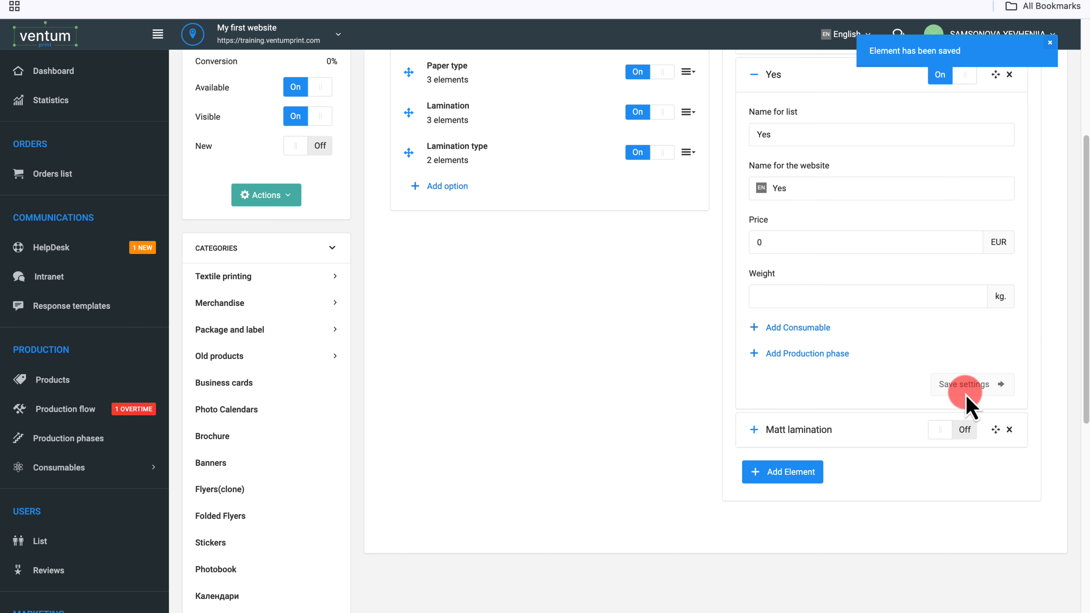
# Set the price of the Lamination type option's Gloss lamination element to 1 EUR and save it
pyautogui.click(688, 152)
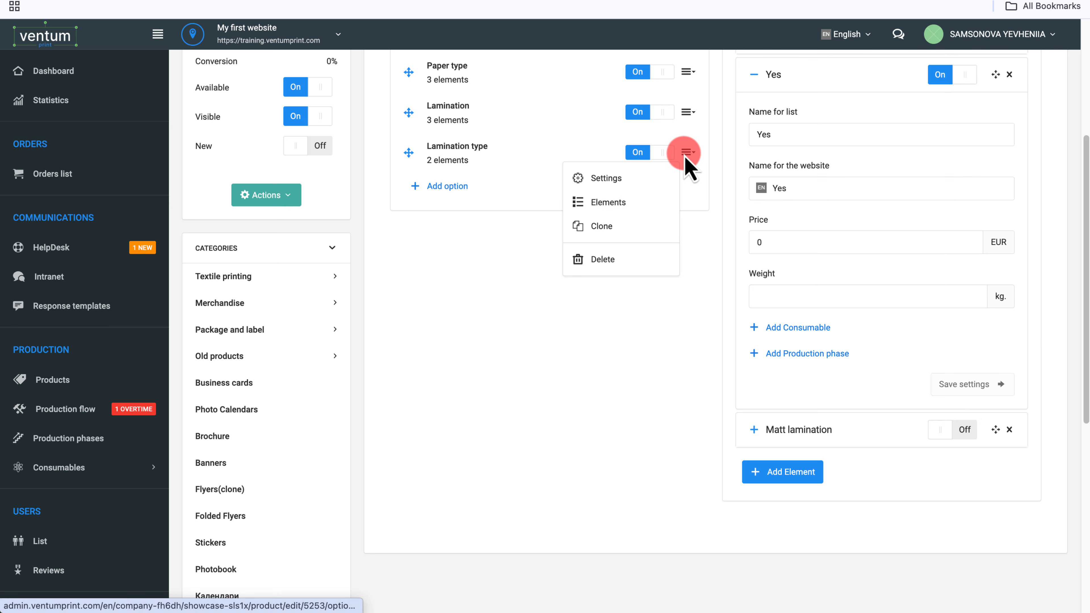
pyautogui.click(668, 201)
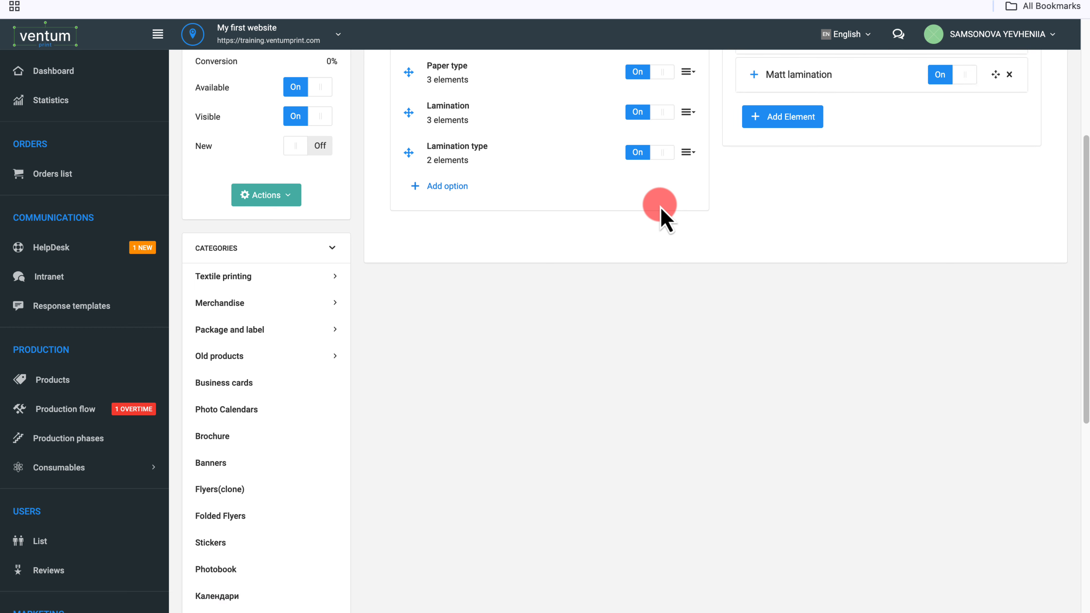
pyautogui.scroll(5, 661, 215)
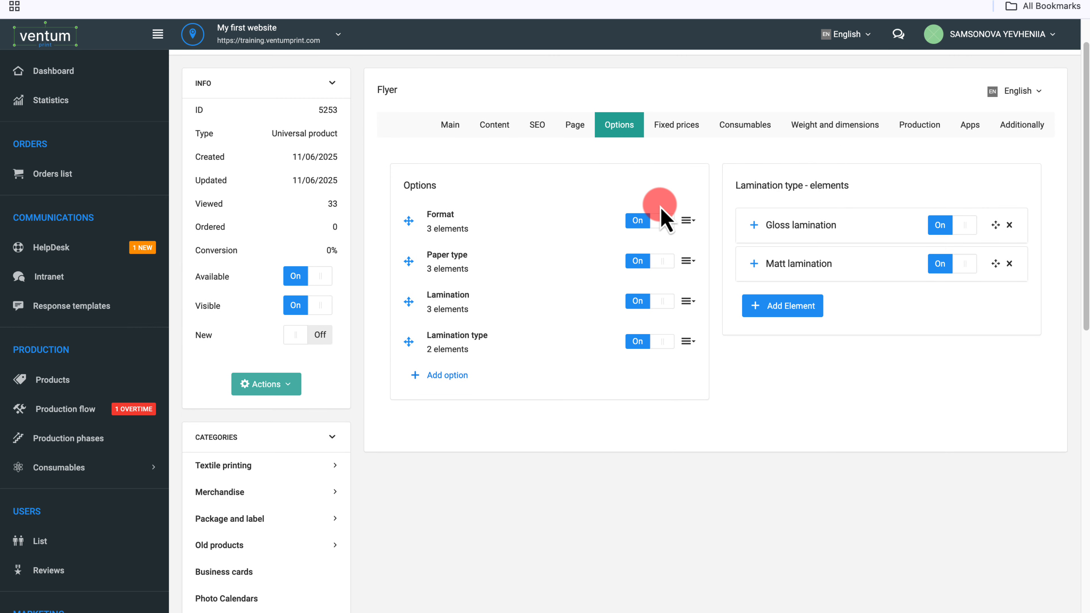
pyautogui.click(753, 225)
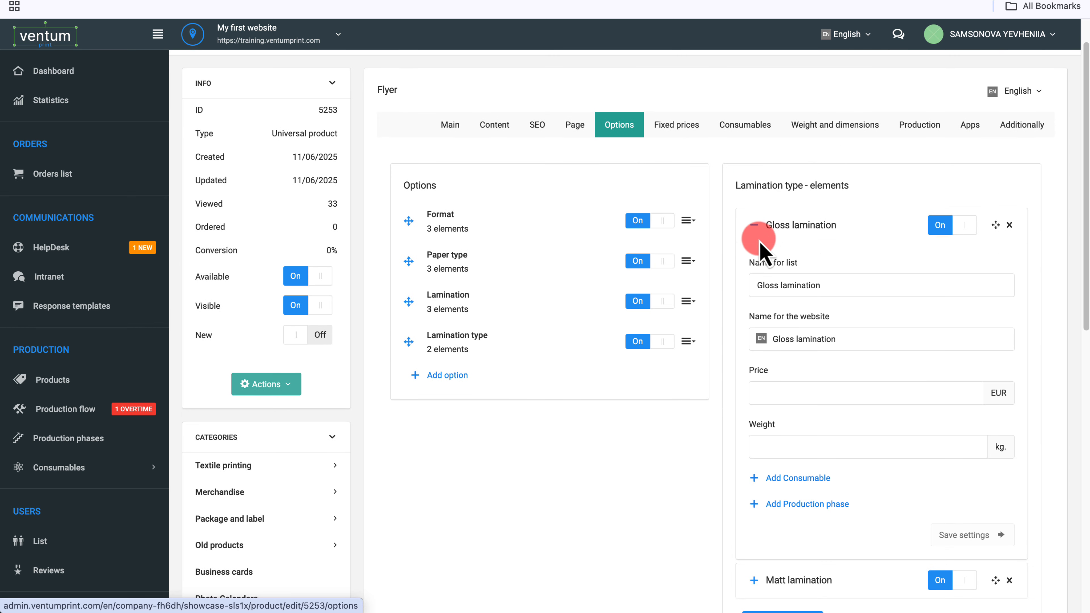
pyautogui.click(779, 391)
pyautogui.click(835, 428)
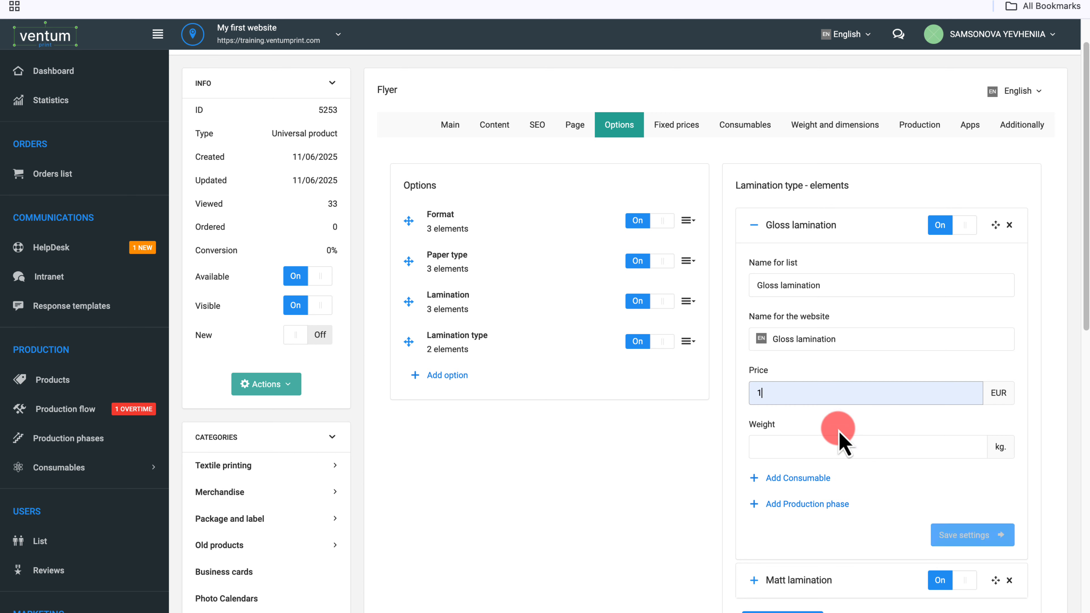
pyautogui.click(983, 536)
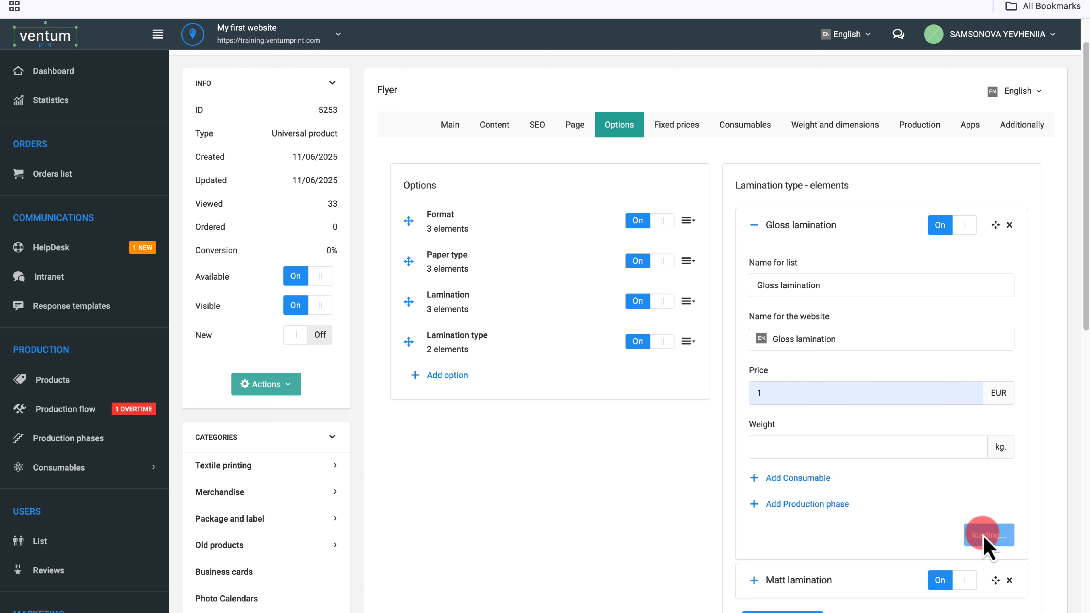
# Set the price of the Matt lamination element to 2 EUR and save its settings
pyautogui.scroll(-1, 826, 410)
pyautogui.scroll(-5, 826, 410)
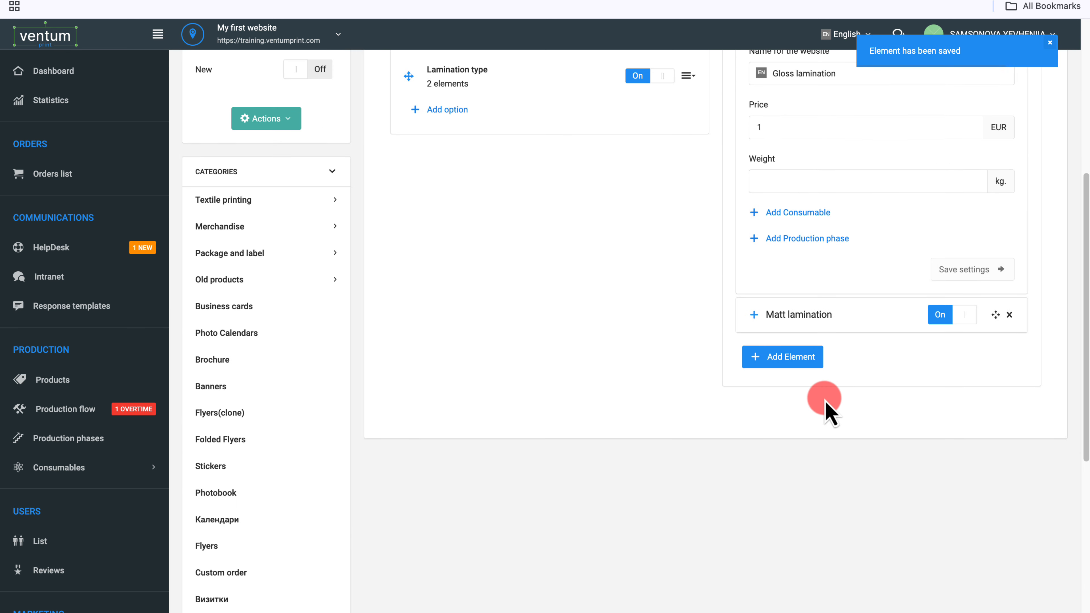
pyautogui.click(752, 314)
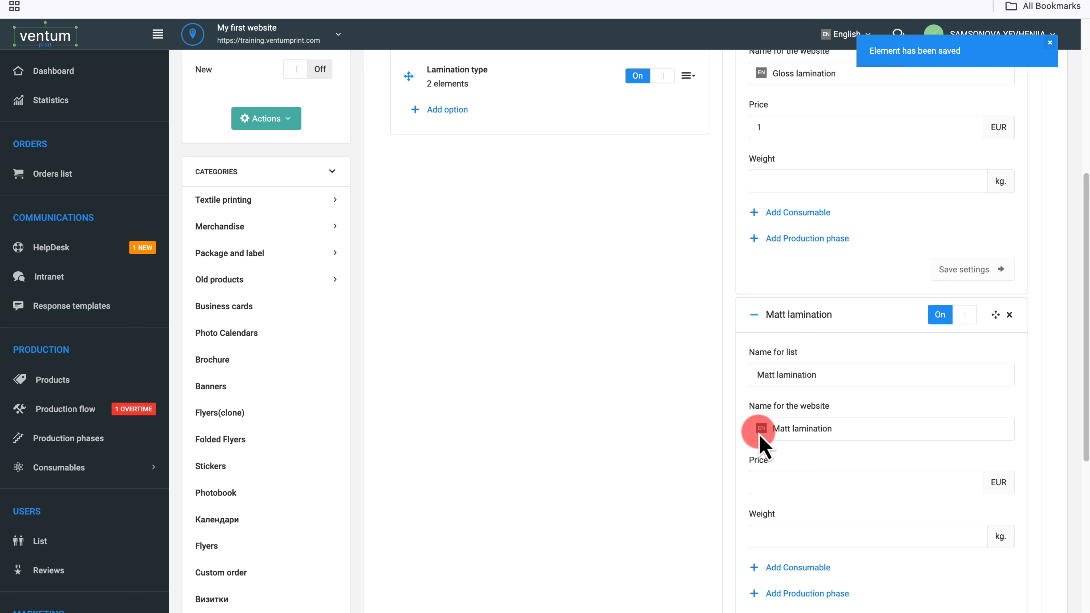
pyautogui.click(760, 483)
pyautogui.write('22.50')
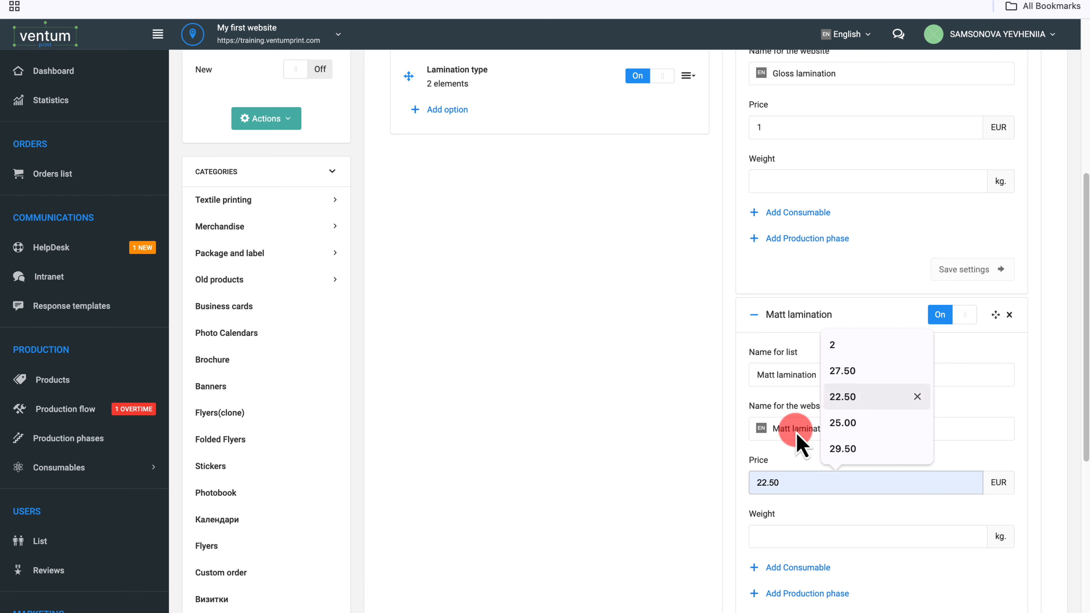
pyautogui.click(851, 350)
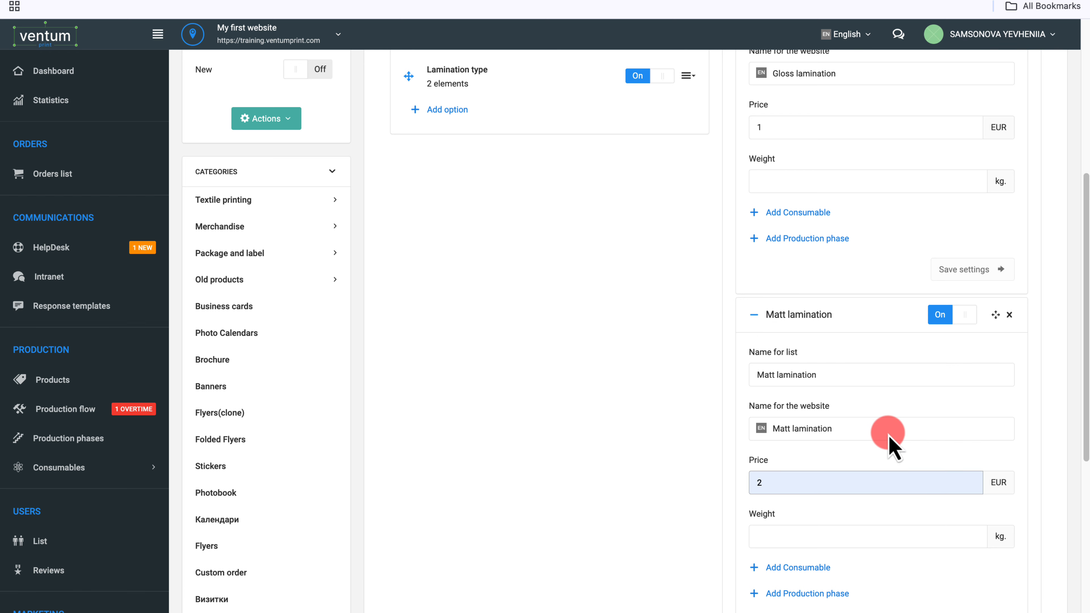
pyautogui.scroll(-5, 894, 446)
pyautogui.click(944, 390)
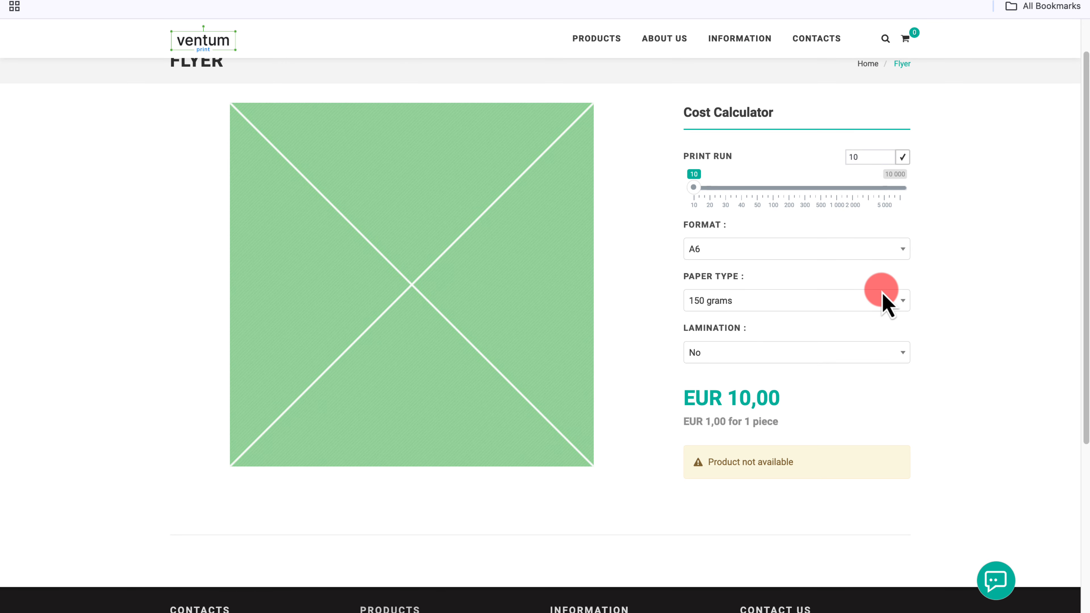
# In the website's cost calculator, choose Yes for Lamination and compare the prices with Gloss lamination and Matt lamination
pyautogui.click(888, 360)
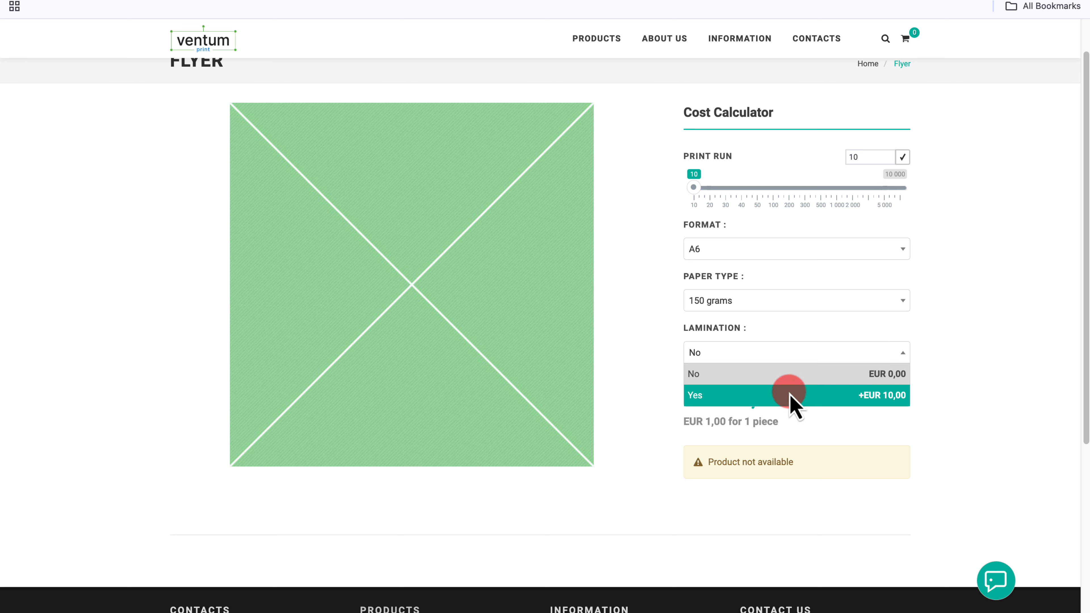
pyautogui.click(790, 394)
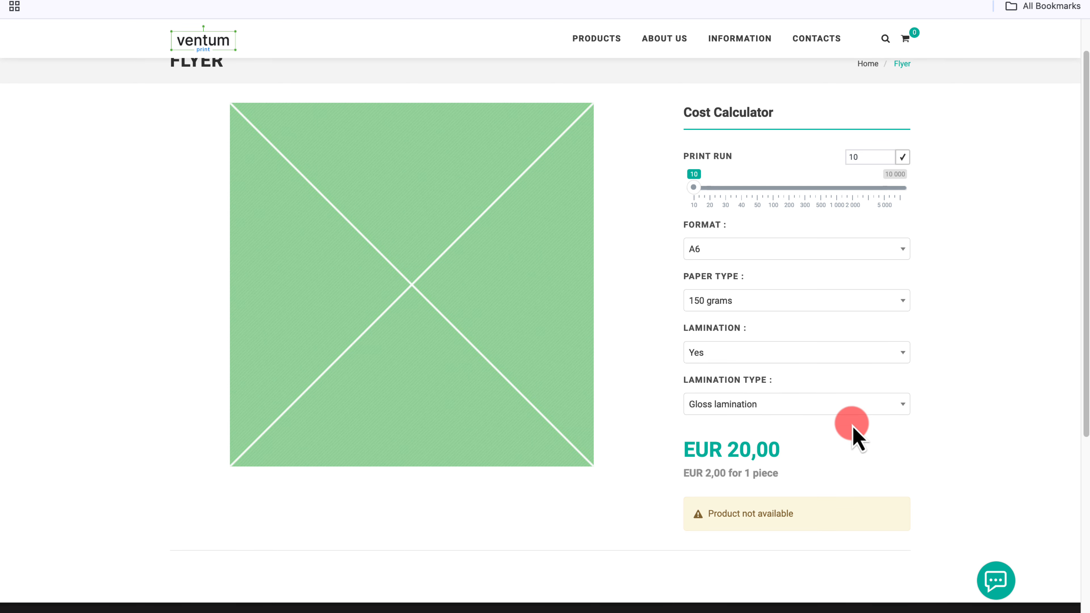
pyautogui.click(874, 408)
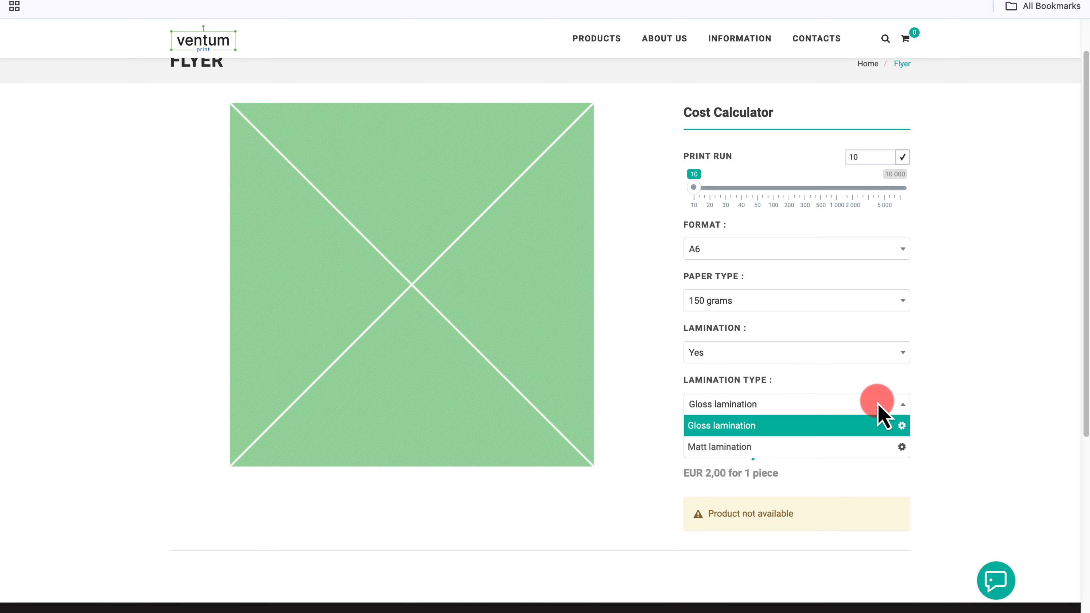
pyautogui.click(830, 449)
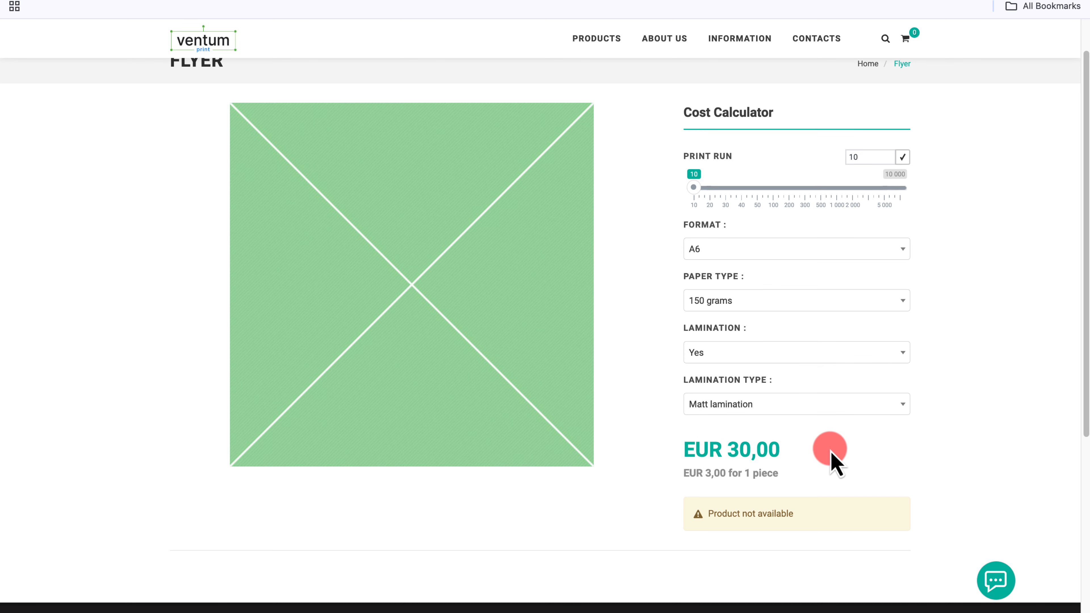
# Back in the admin panel, review the Lamination option's settings, including its dependencies on other options
pyautogui.click(687, 344)
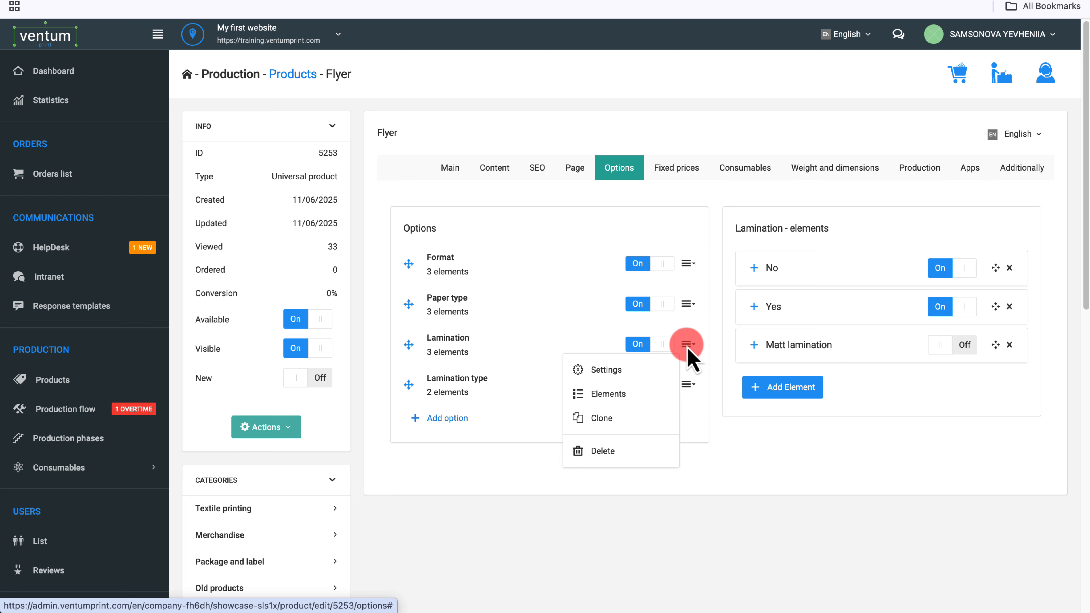
pyautogui.click(661, 371)
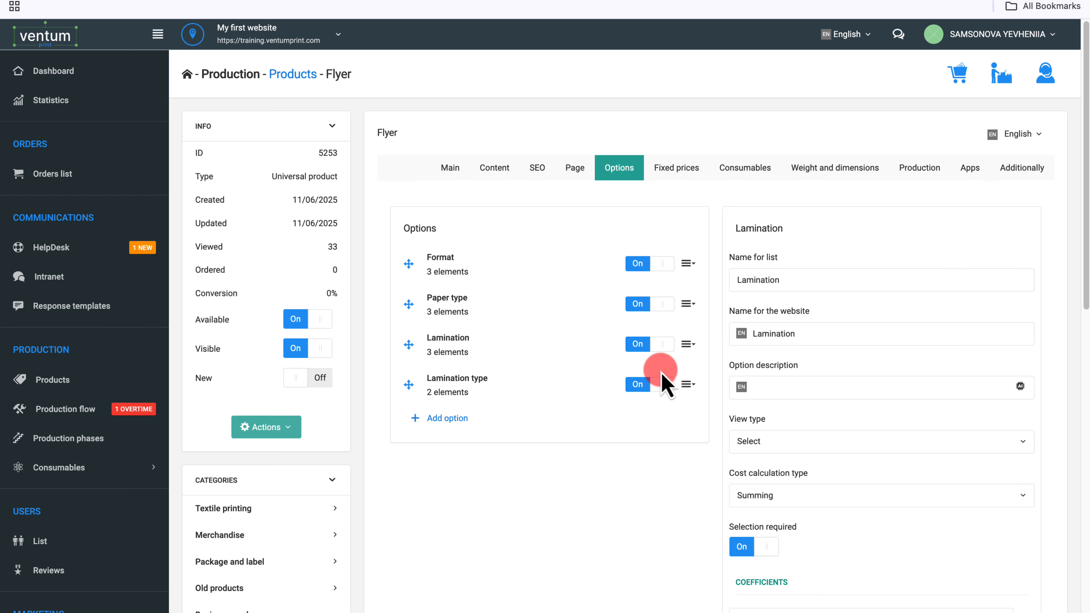
pyautogui.scroll(-10, 662, 376)
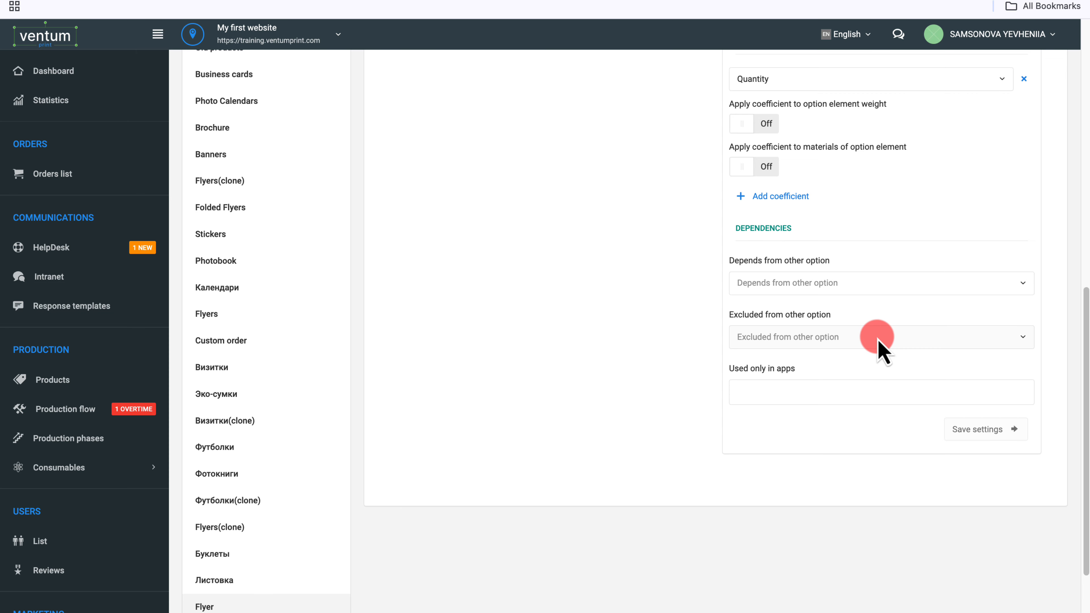
pyautogui.scroll(10, 877, 339)
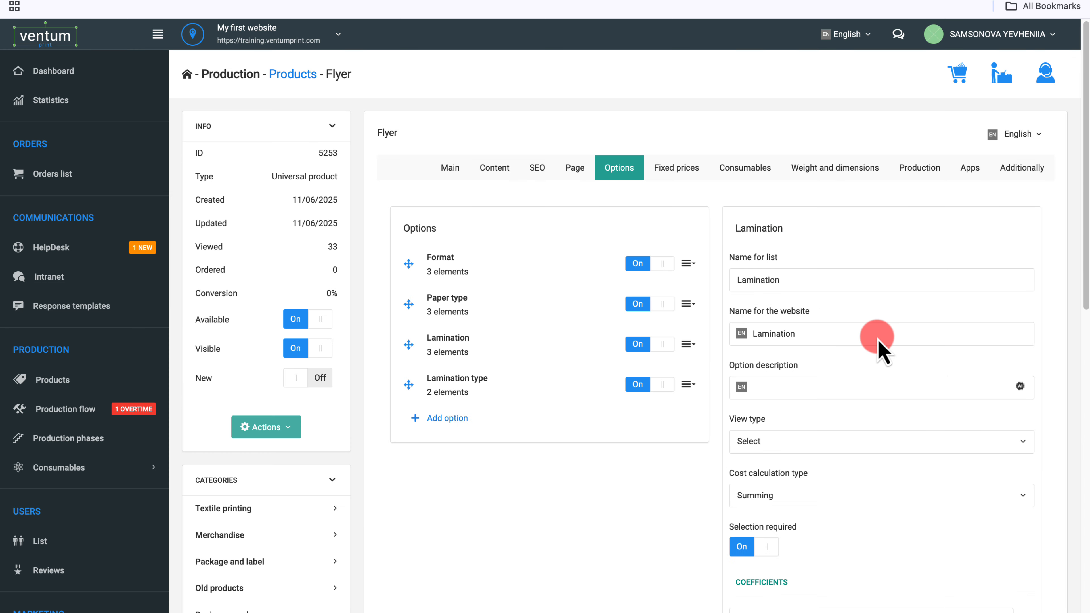
# Change the list name of the Paper type option's 250 grams element to "textured board 250 grams"
pyautogui.click(688, 303)
pyautogui.click(664, 366)
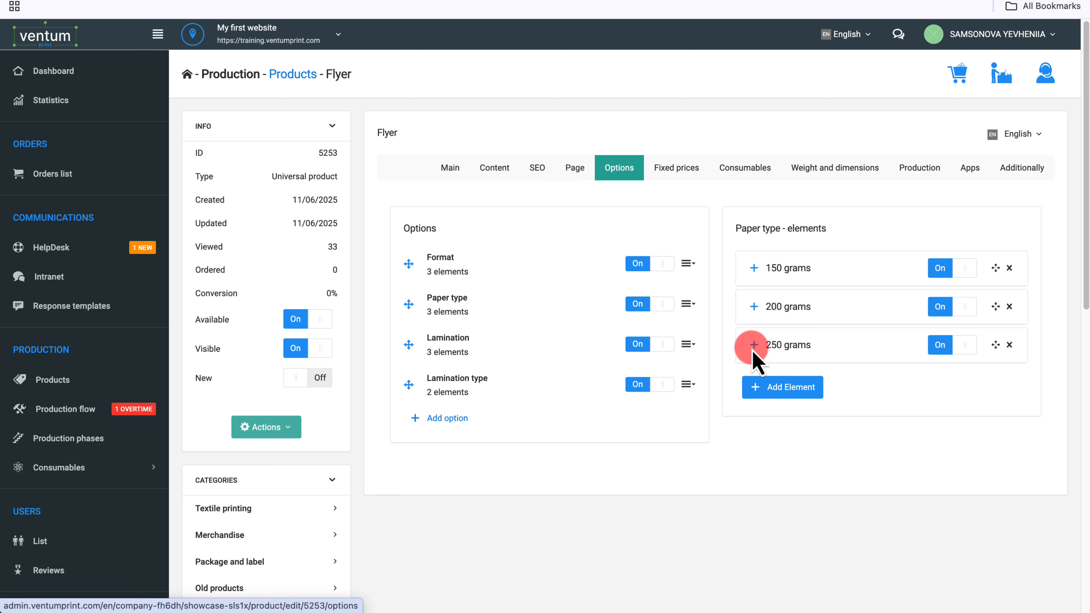
pyautogui.click(753, 345)
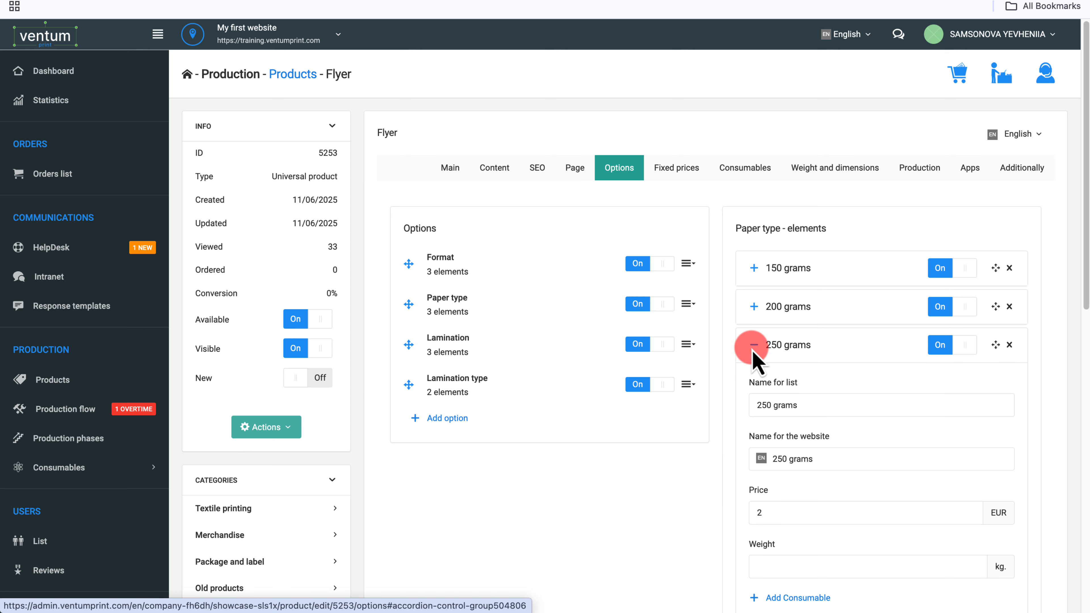
pyautogui.moveTo(817, 406); pyautogui.dragTo(710, 415)
pyautogui.write('textured')
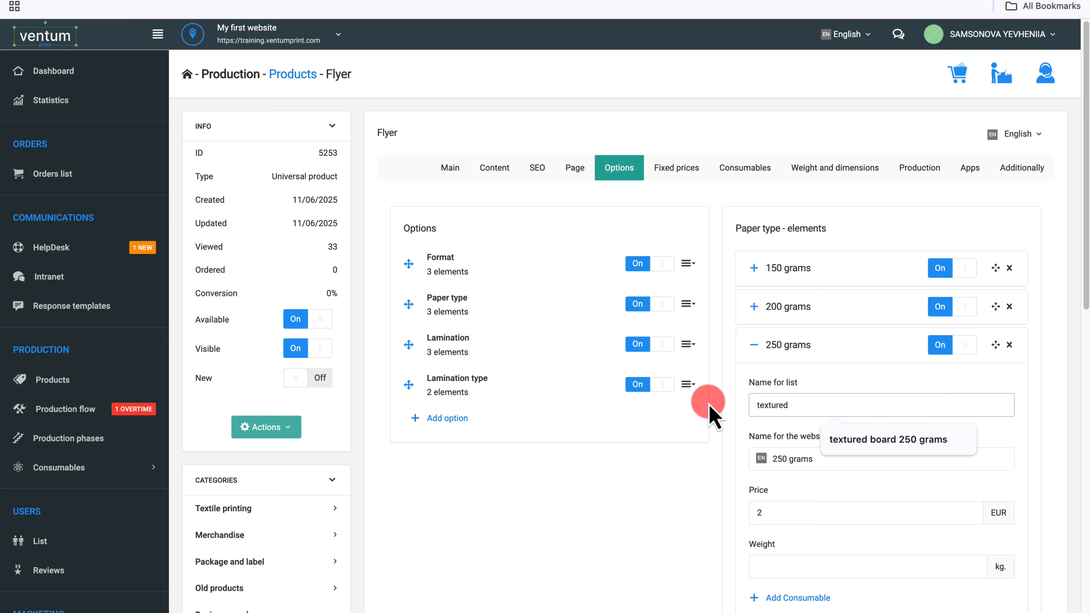
pyautogui.click(869, 444)
# Copy the element's list name "textured board 250 grams" into its website name and save the element
pyautogui.moveTo(856, 405); pyautogui.dragTo(739, 405)
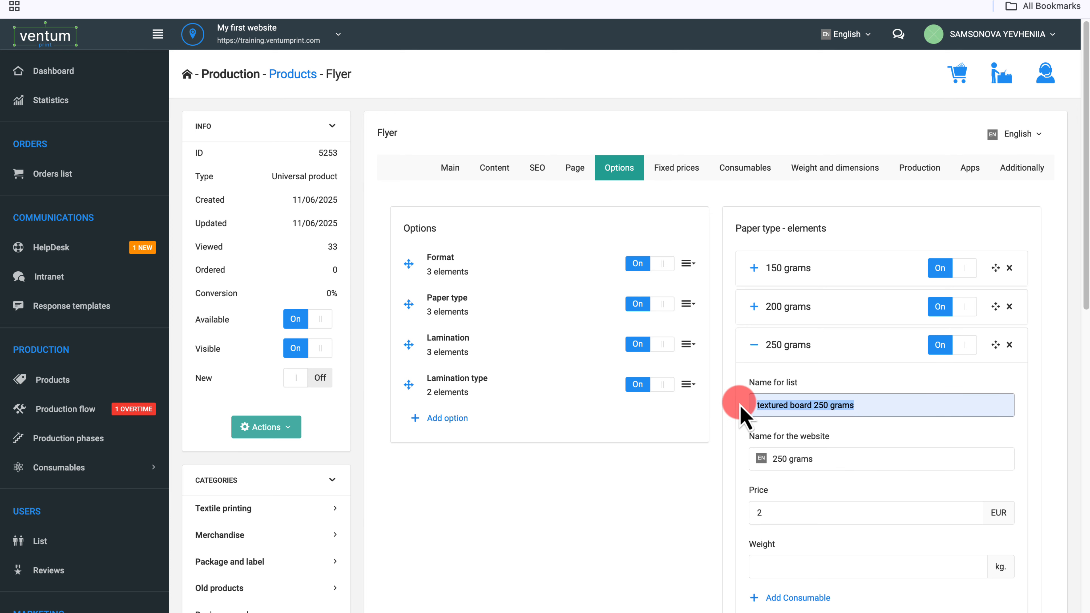
pyautogui.hotkey('ctrl', 'c')
pyautogui.moveTo(822, 458); pyautogui.dragTo(756, 458)
pyautogui.hotkey('ctrl', 'v')
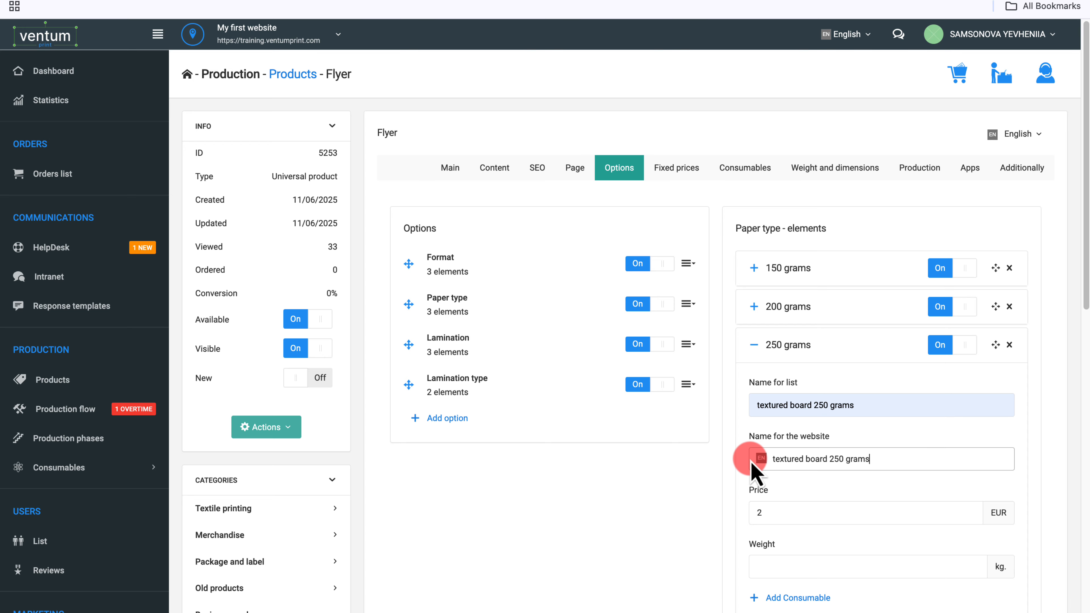
pyautogui.scroll(-5, 754, 468)
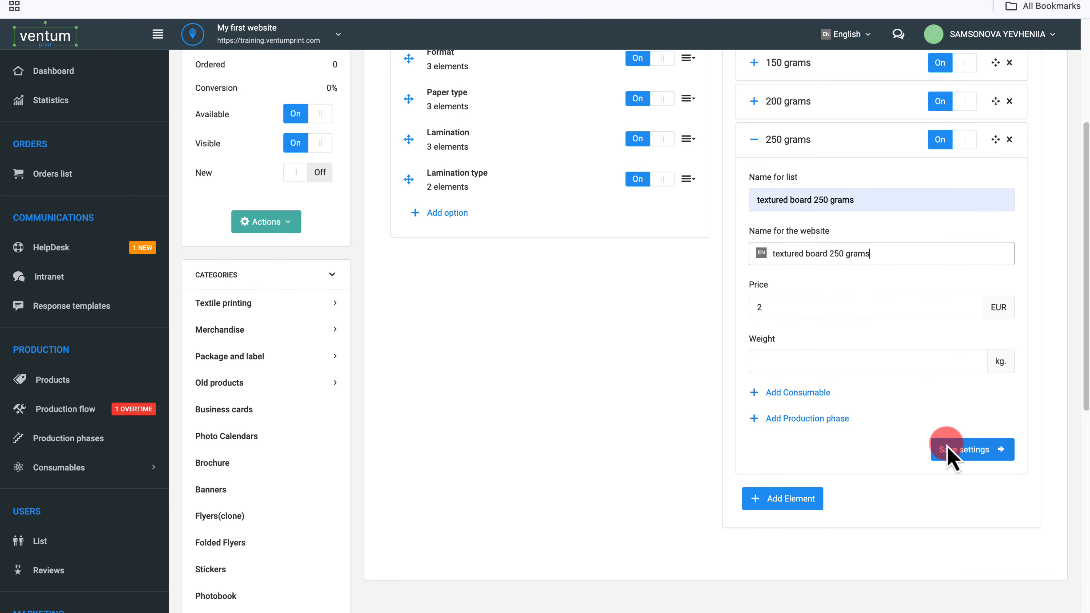
pyautogui.click(949, 451)
# In the website's cost calculator, choose textured board 250 grams and try Gloss lamination to check whether lamination can be ordered with it
pyautogui.click(638, 220)
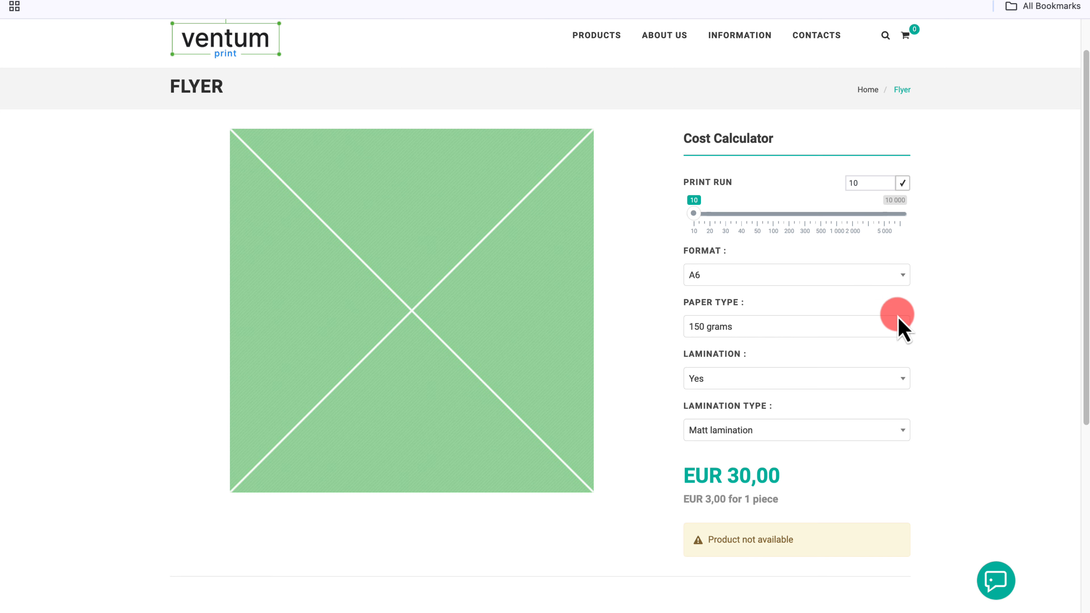
pyautogui.click(900, 329)
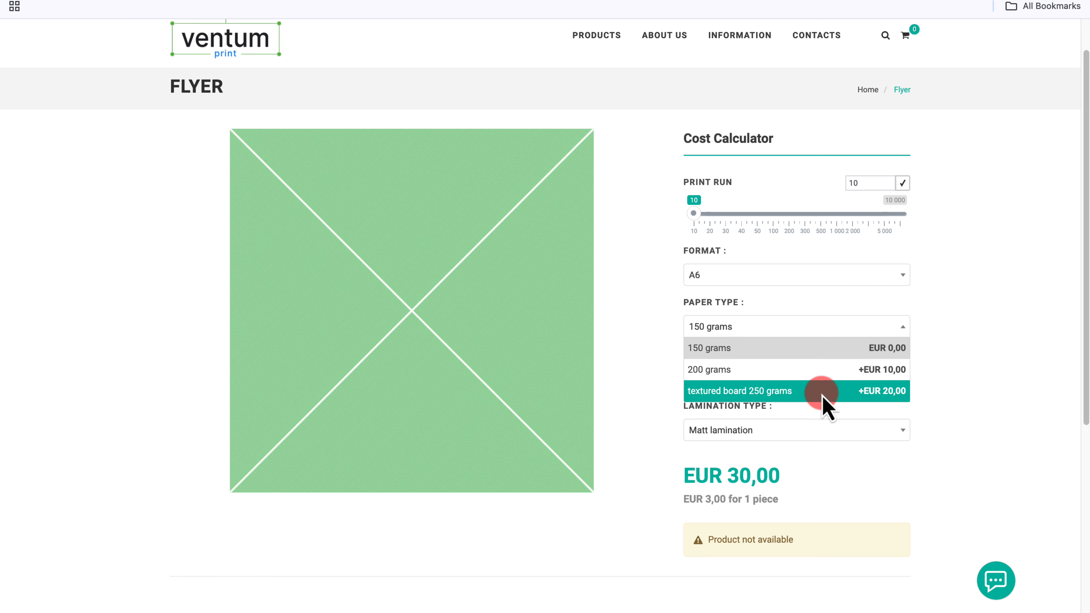
pyautogui.click(810, 392)
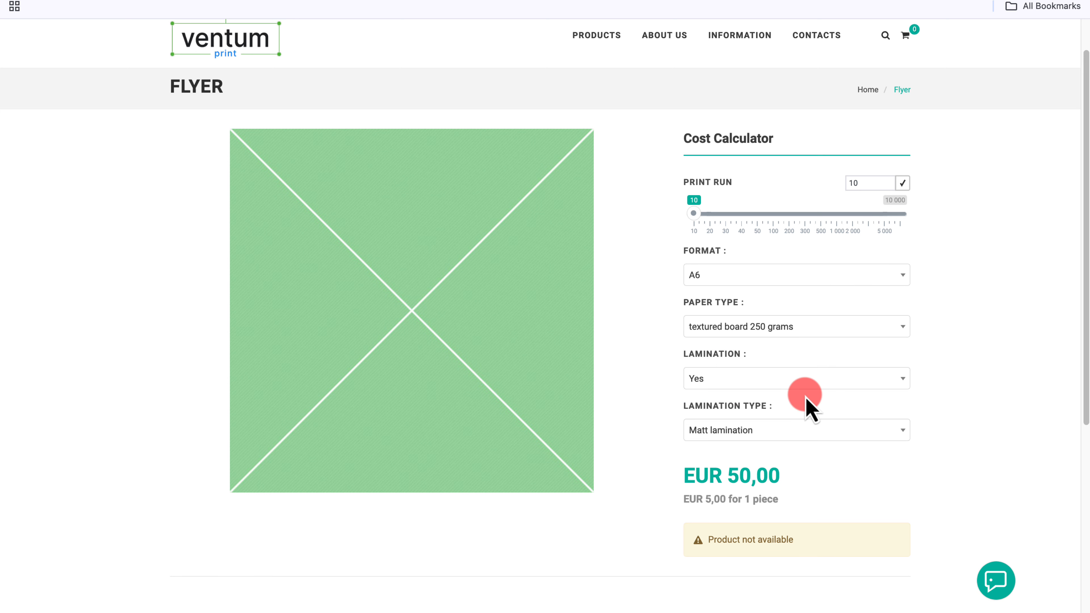
pyautogui.click(847, 432)
pyautogui.click(843, 455)
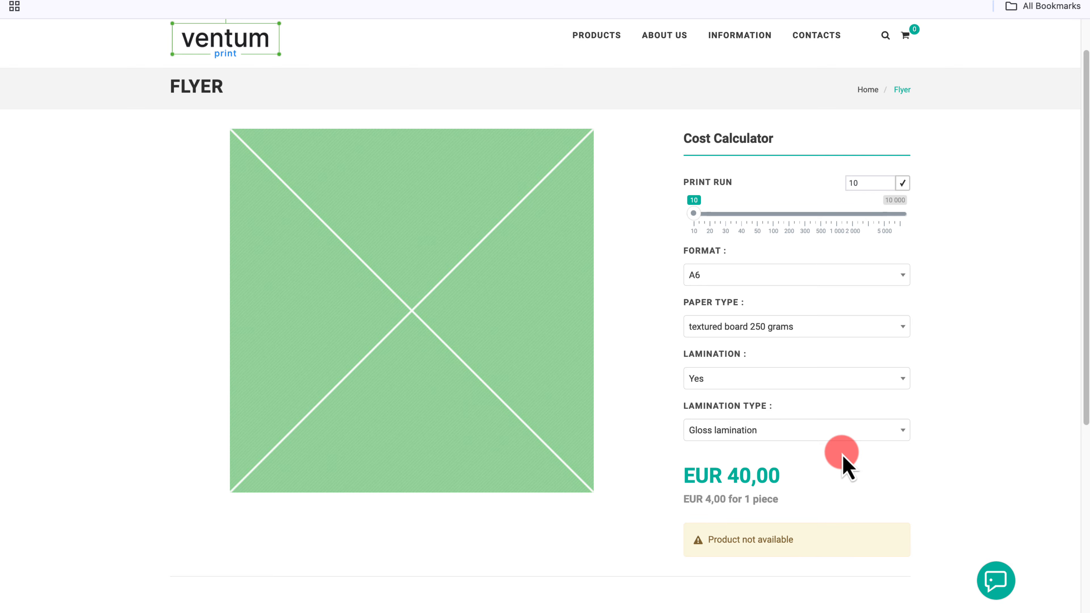
# In the admin panel, exclude the Lamination option when Paper type is textured board 250 grams, and save the option
pyautogui.click(688, 304)
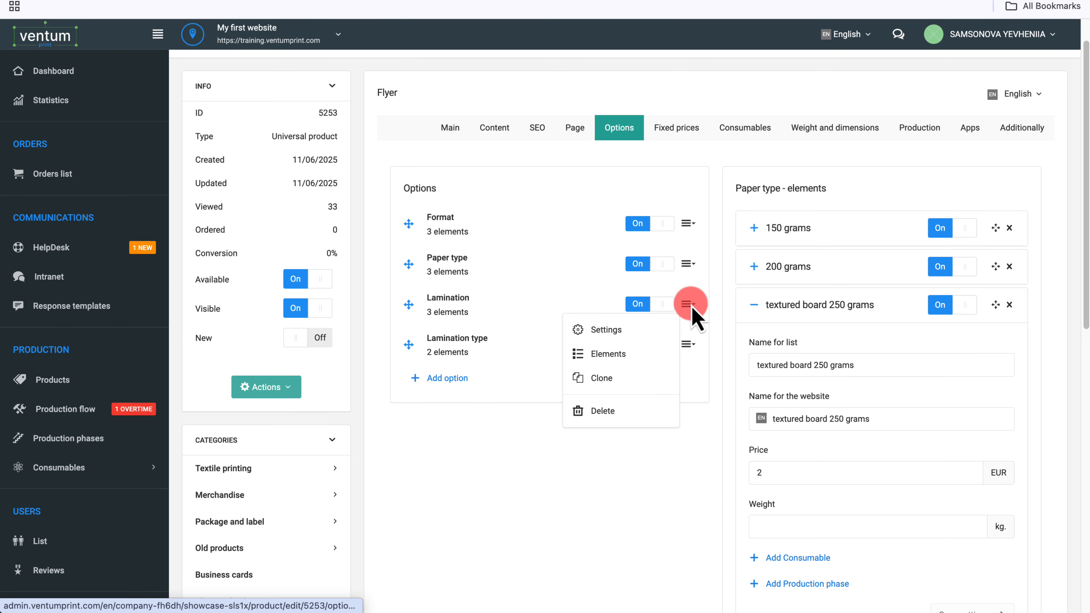
pyautogui.click(653, 324)
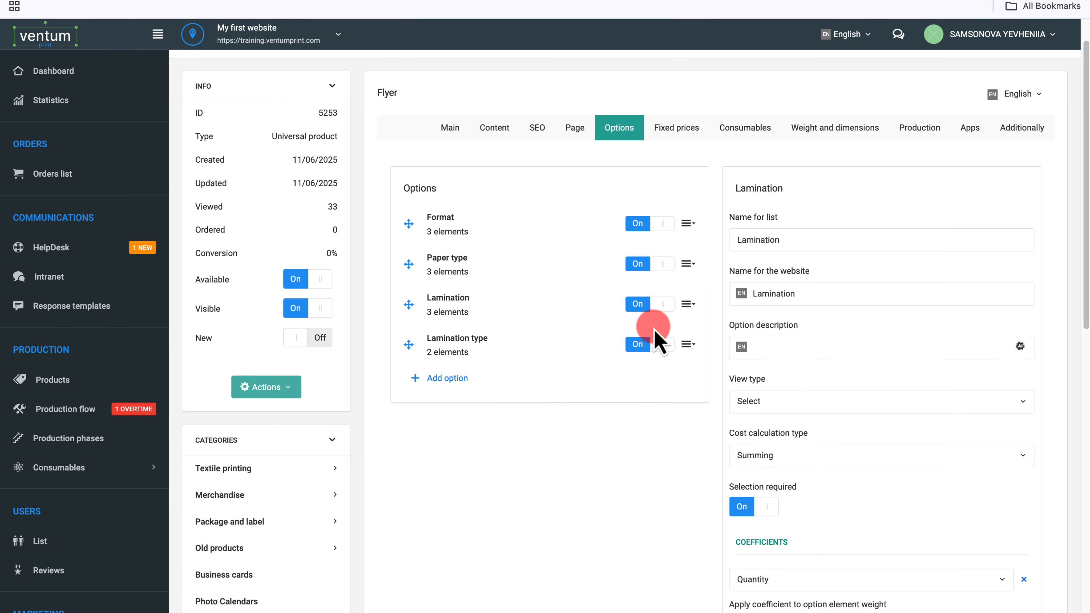
pyautogui.scroll(-10, 684, 419)
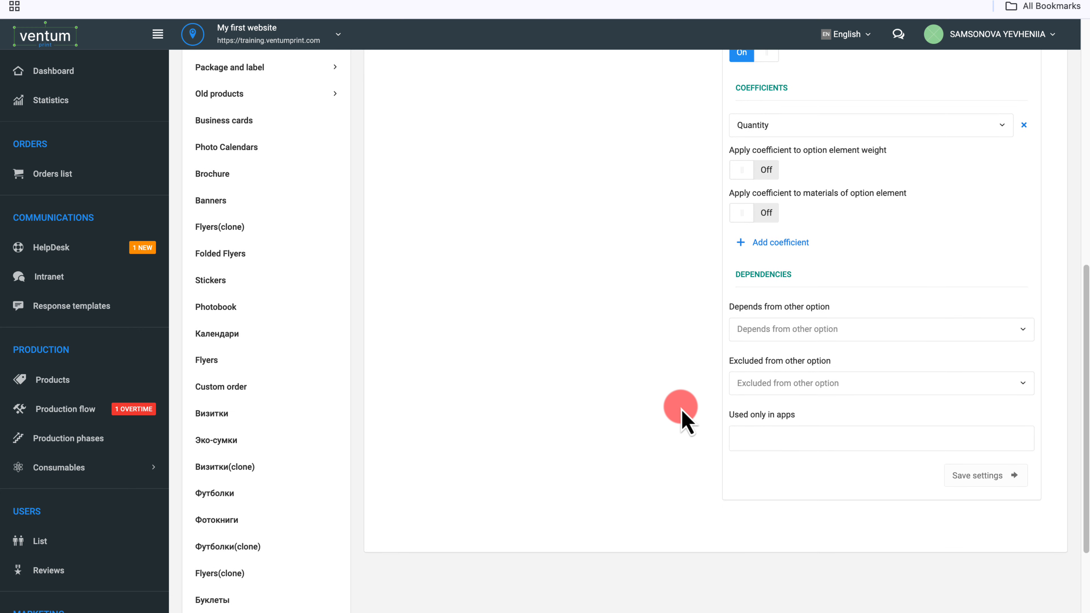
pyautogui.click(908, 386)
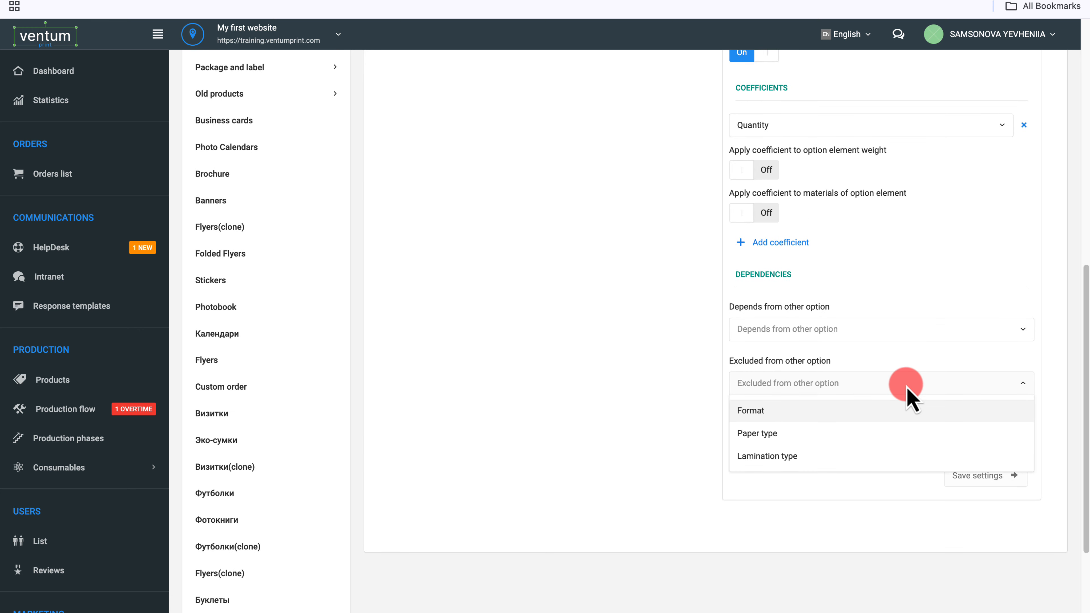
pyautogui.click(909, 434)
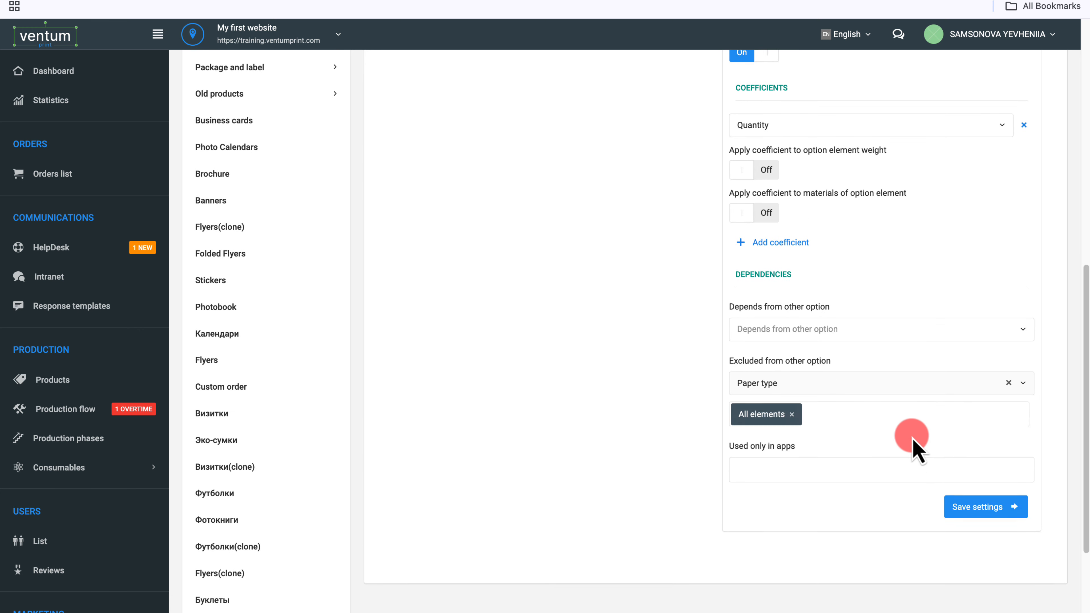
pyautogui.click(863, 416)
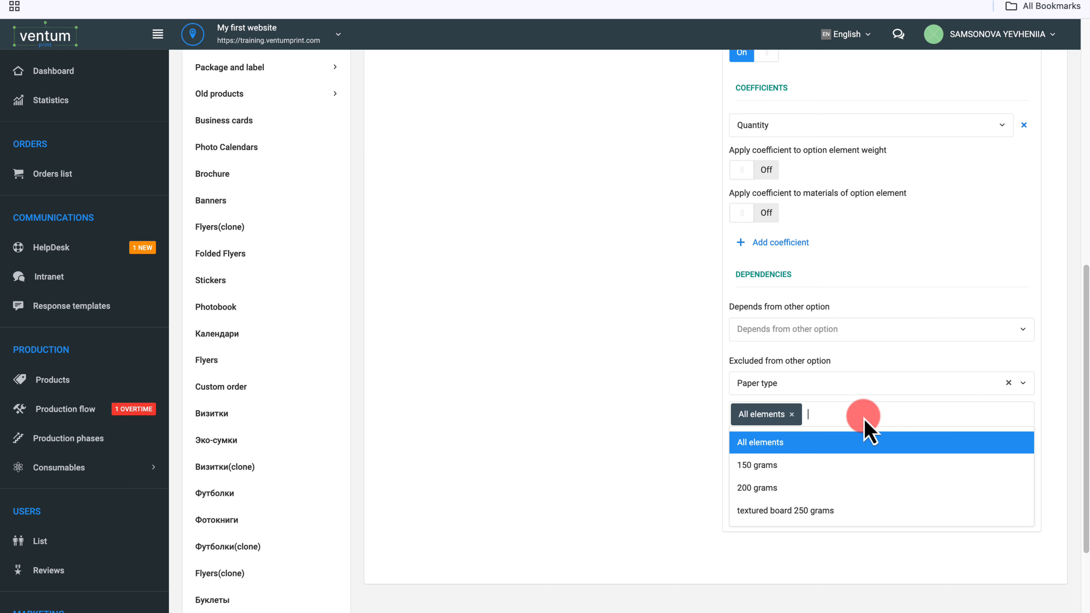
pyautogui.click(910, 514)
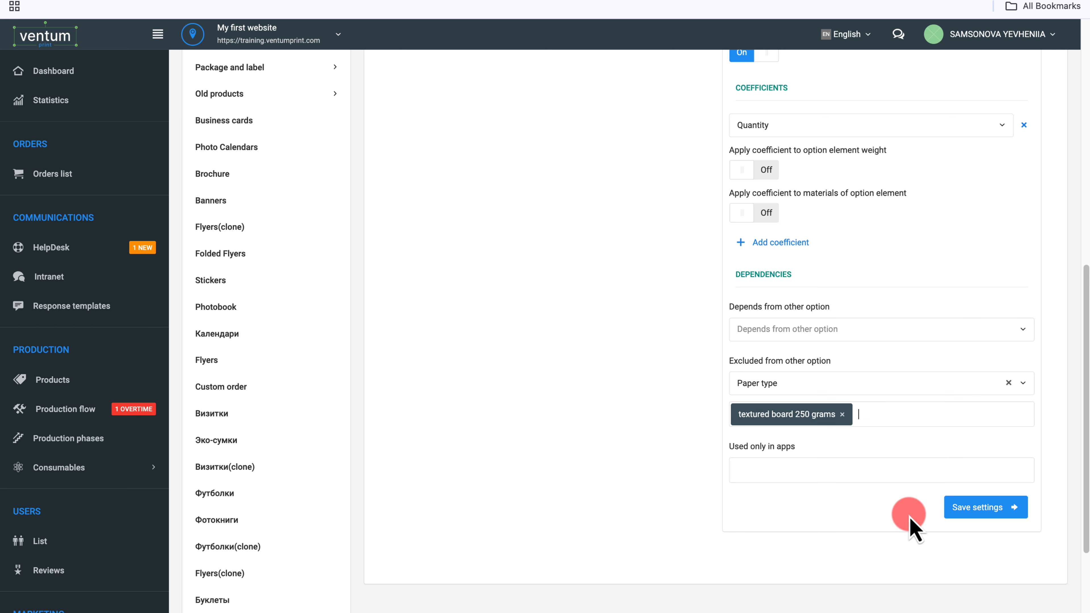
pyautogui.click(985, 511)
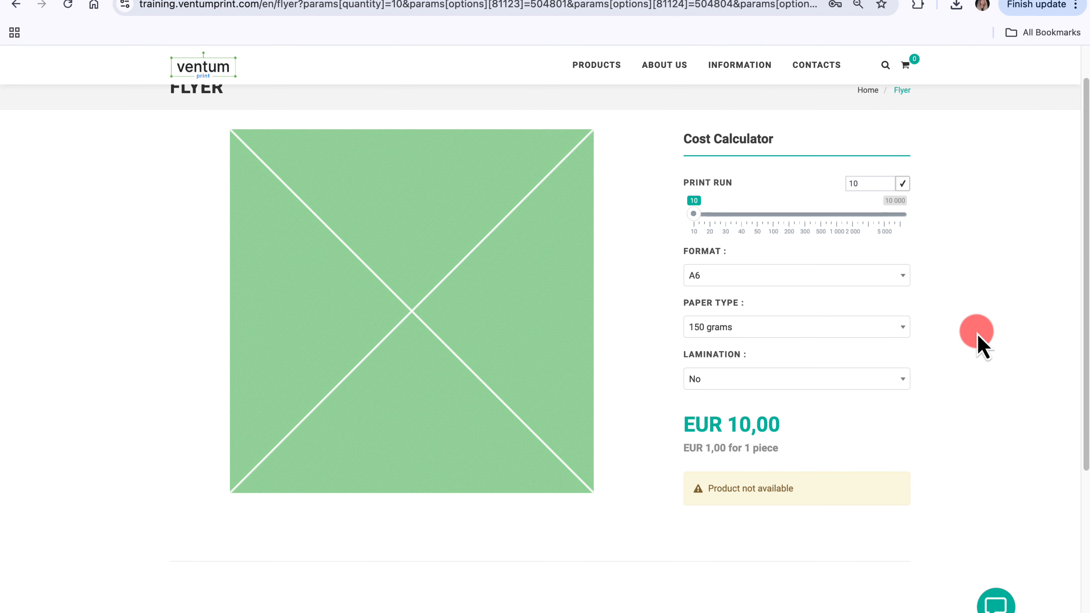
# In the website's cost calculator, select the textured board 250 grams paper type to check the Lamination exclusion
pyautogui.click(899, 329)
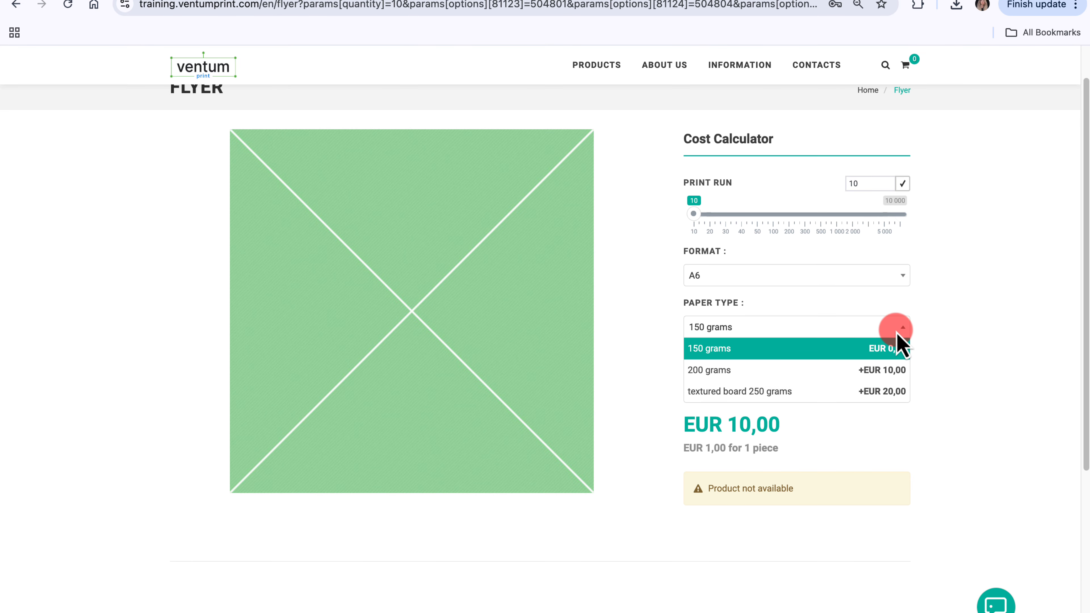
pyautogui.click(831, 395)
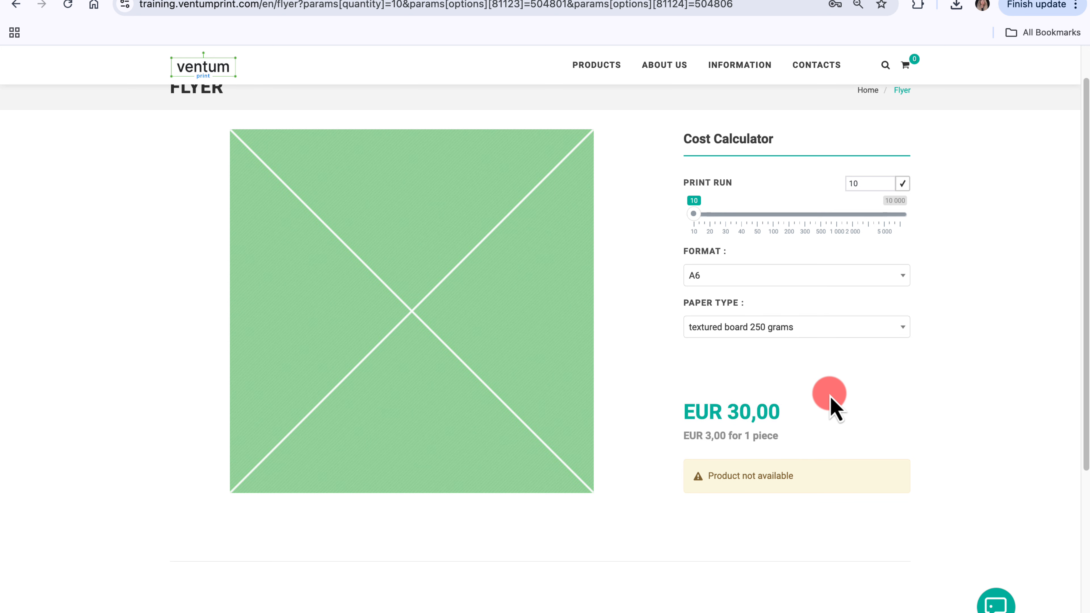